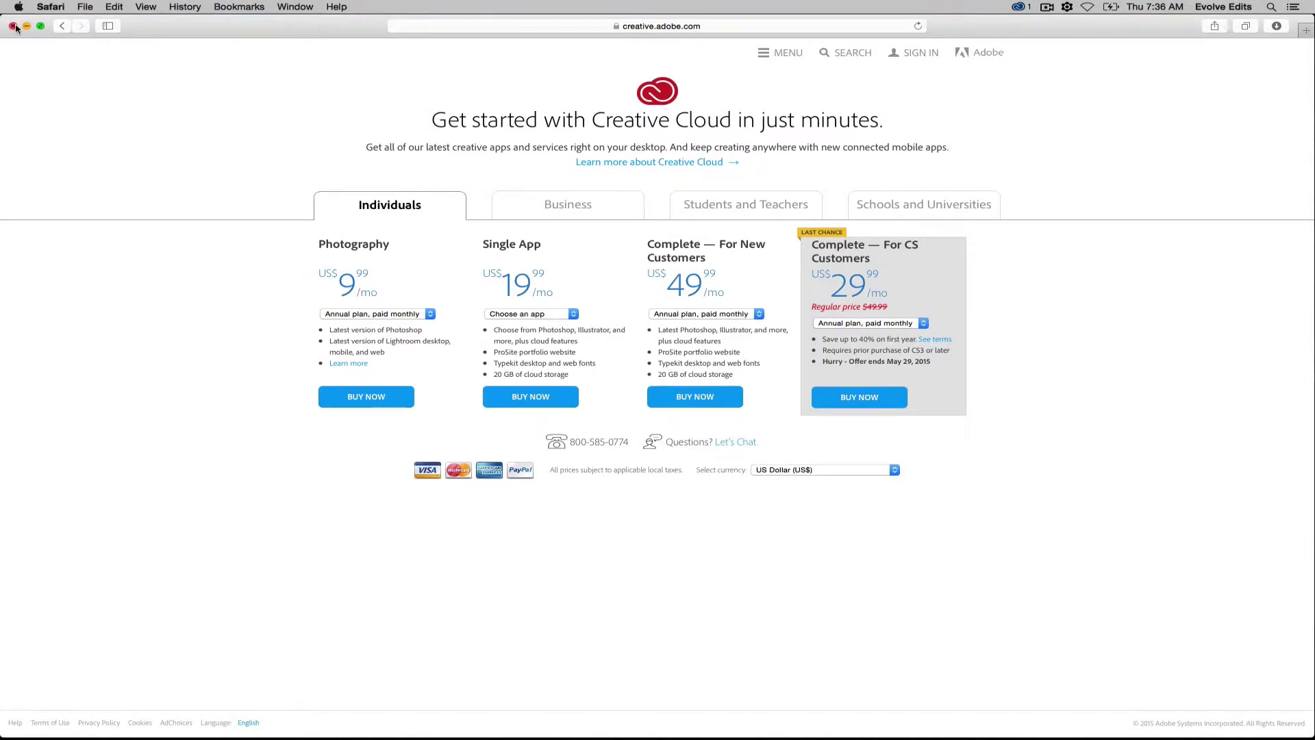
- Close the Creative Cloud web page and browse in Finder's column view to Desktop, June 2015, Lightroom 5
{"action": "left_click", "coordinate": [13, 26]}
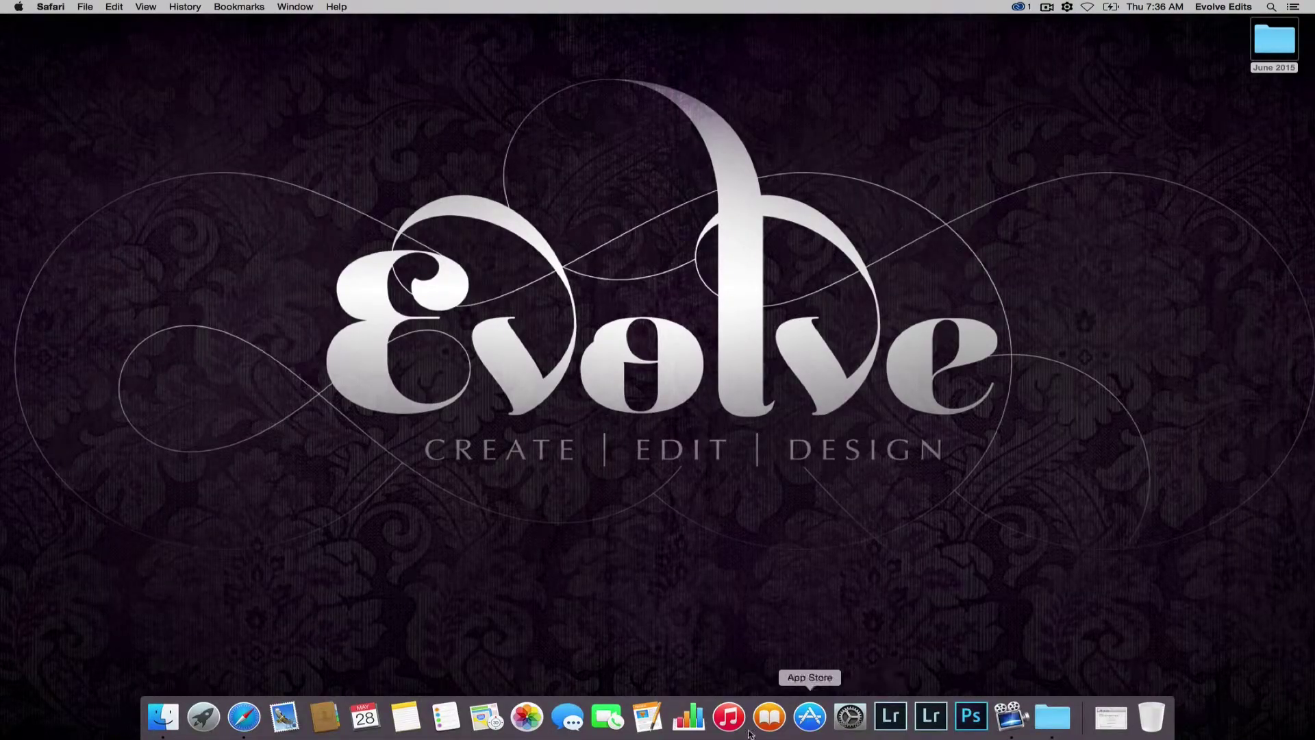
{"action": "left_click", "coordinate": [173, 718]}
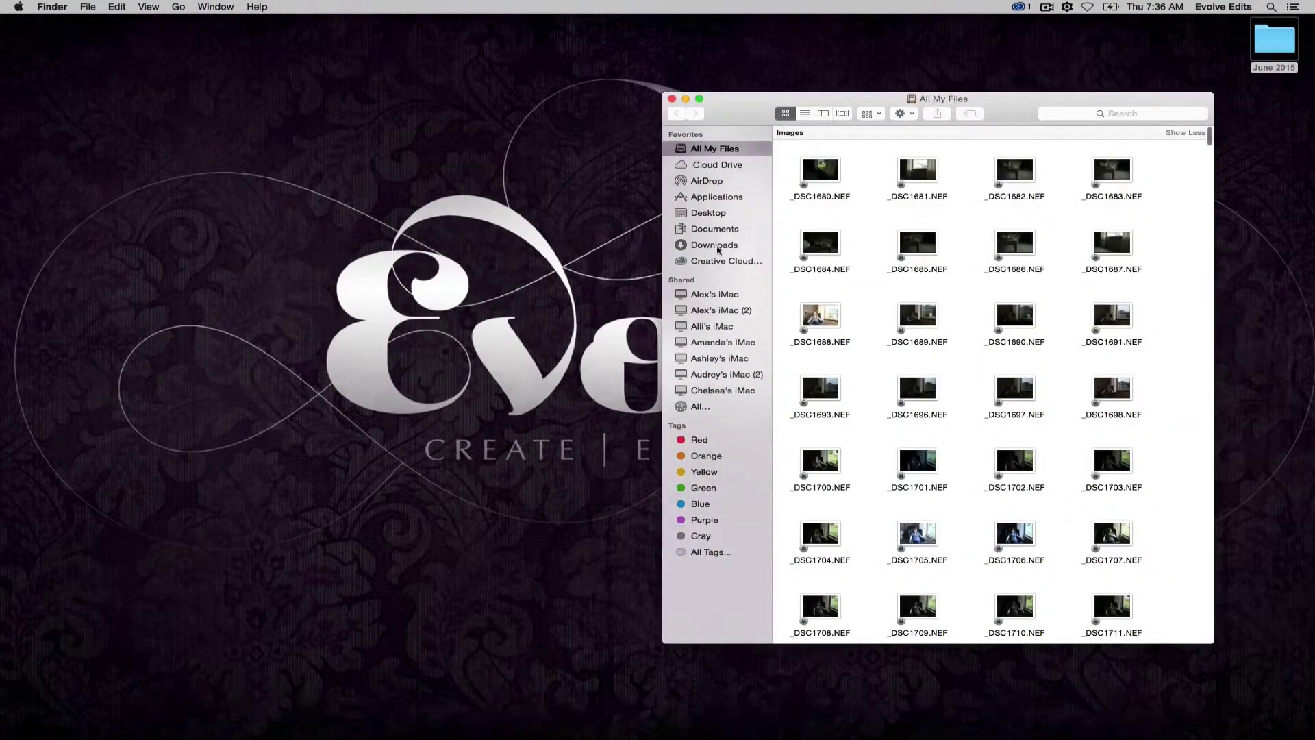
{"action": "left_click_drag", "start_coordinate": [742, 103], "coordinate": [370, 94]}
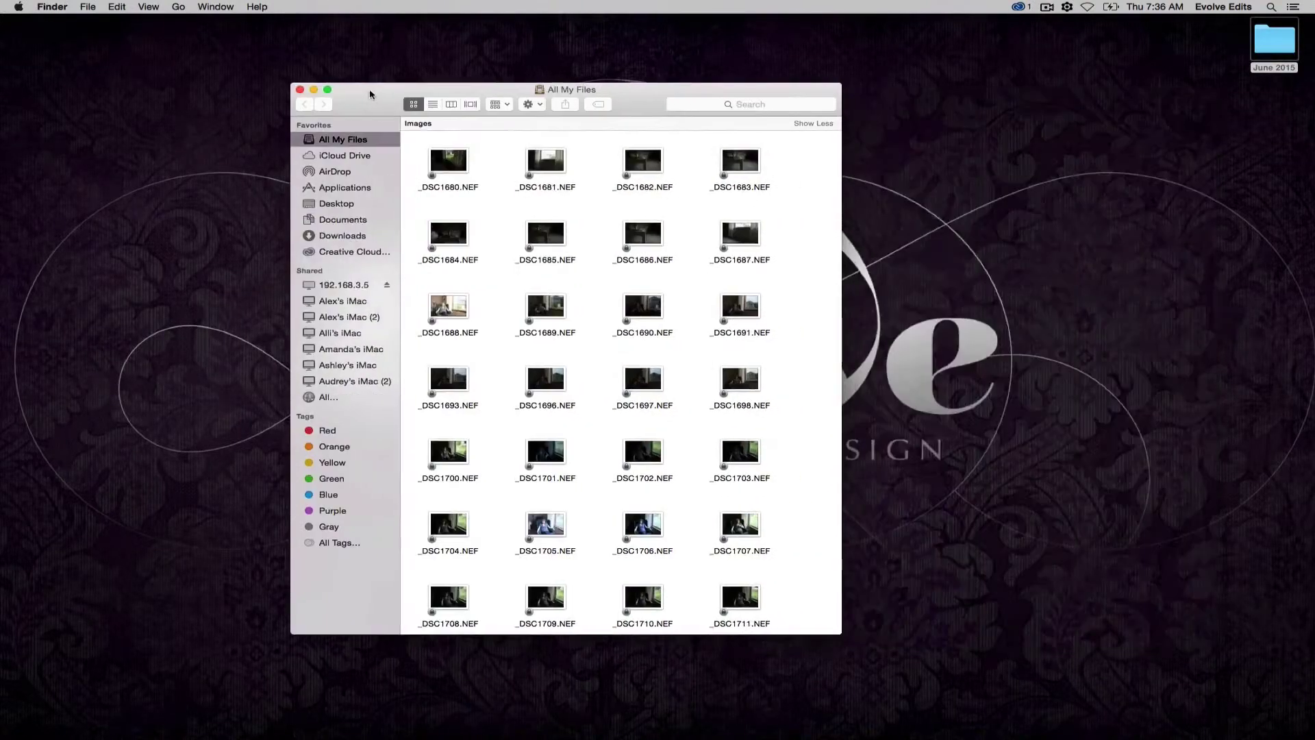
{"action": "left_click", "coordinate": [452, 104]}
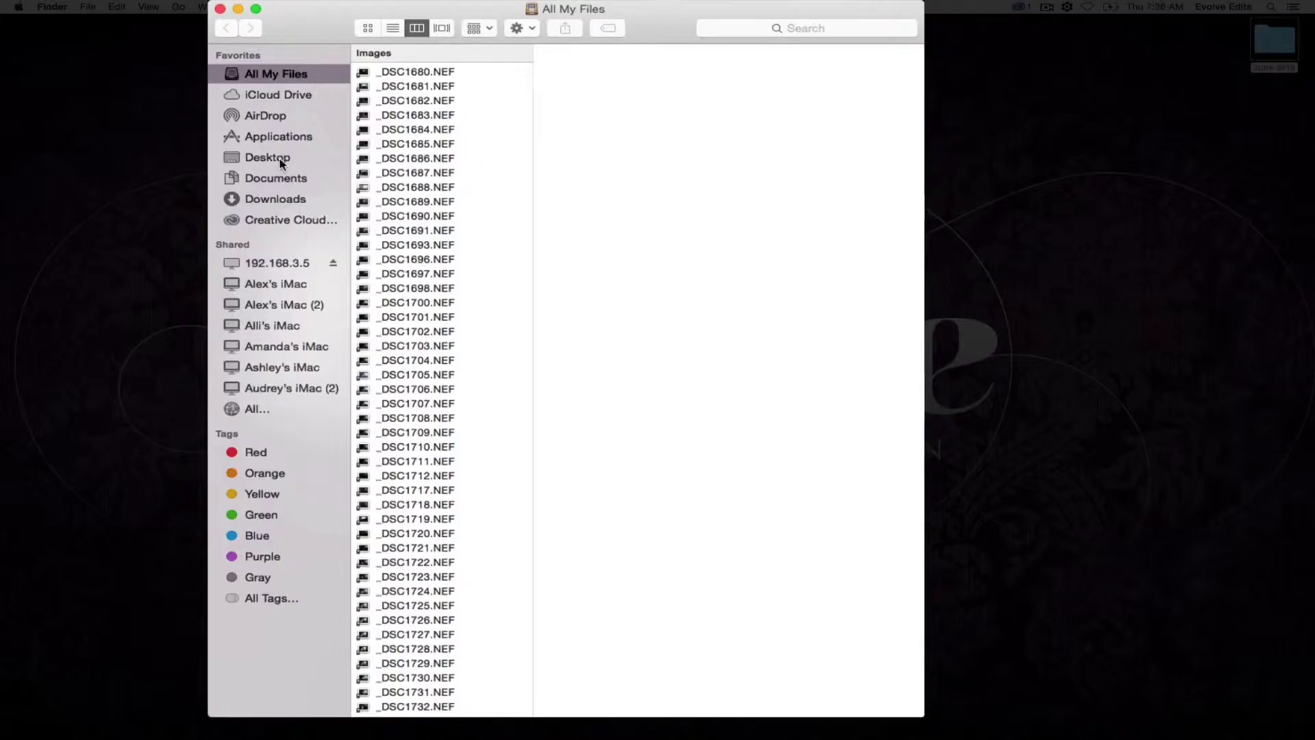
{"action": "left_click", "coordinate": [337, 204]}
{"action": "left_click", "coordinate": [447, 53]}
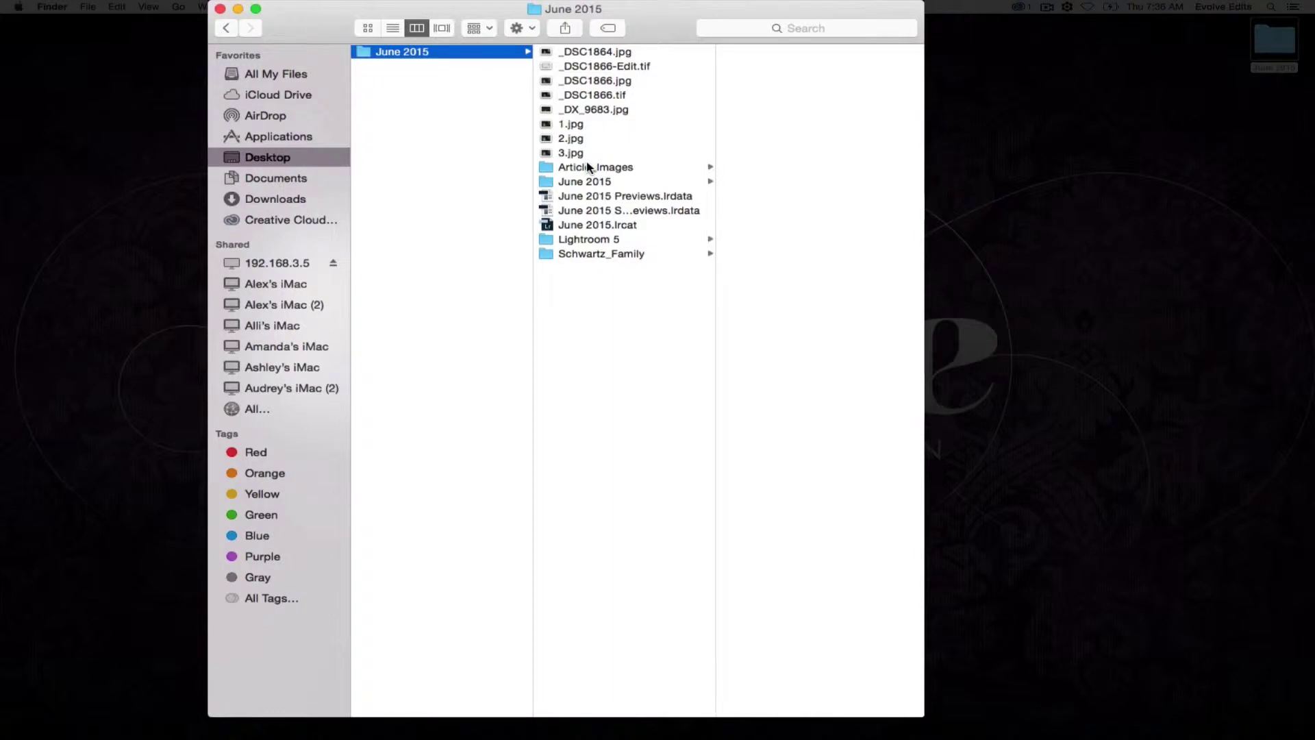
{"action": "left_click", "coordinate": [589, 239]}
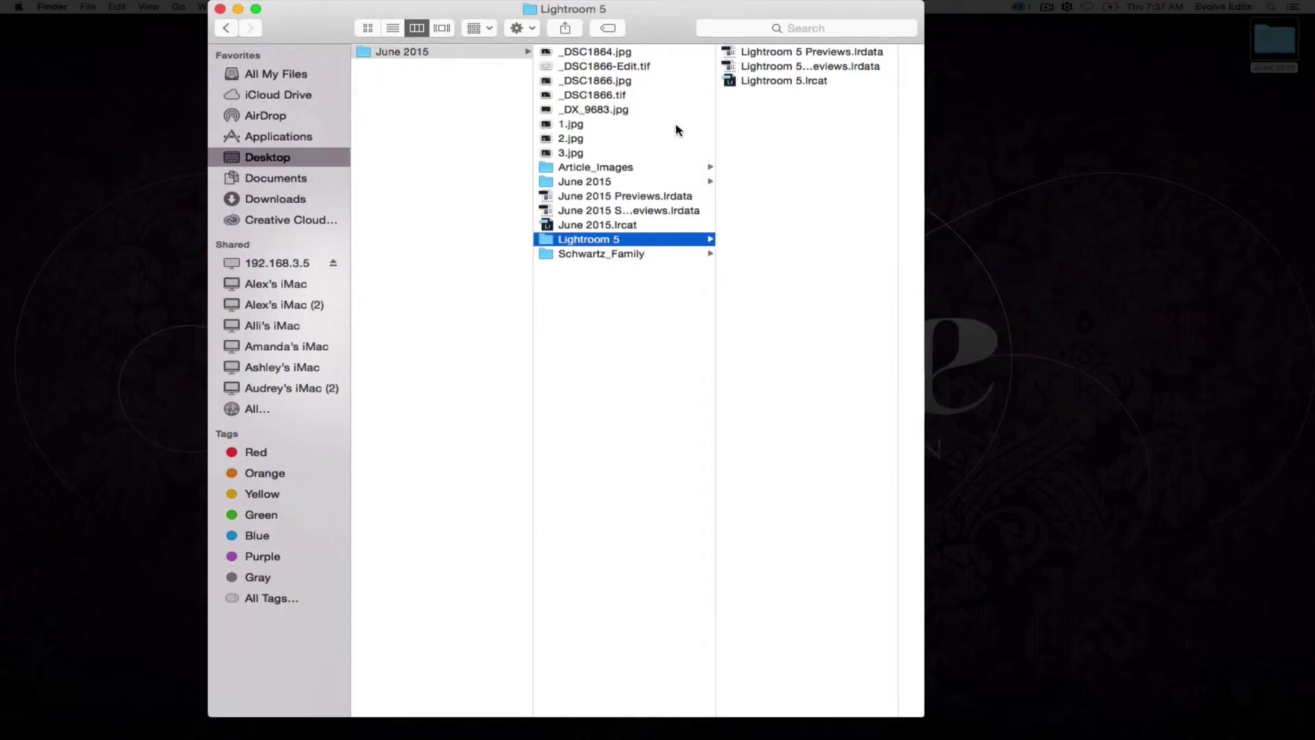
- Open the Lightroom 5.lrcat catalog with Adobe Photoshop Lightroom 5
{"action": "left_click", "coordinate": [785, 83]}
{"action": "right_click", "coordinate": [673, 85]}
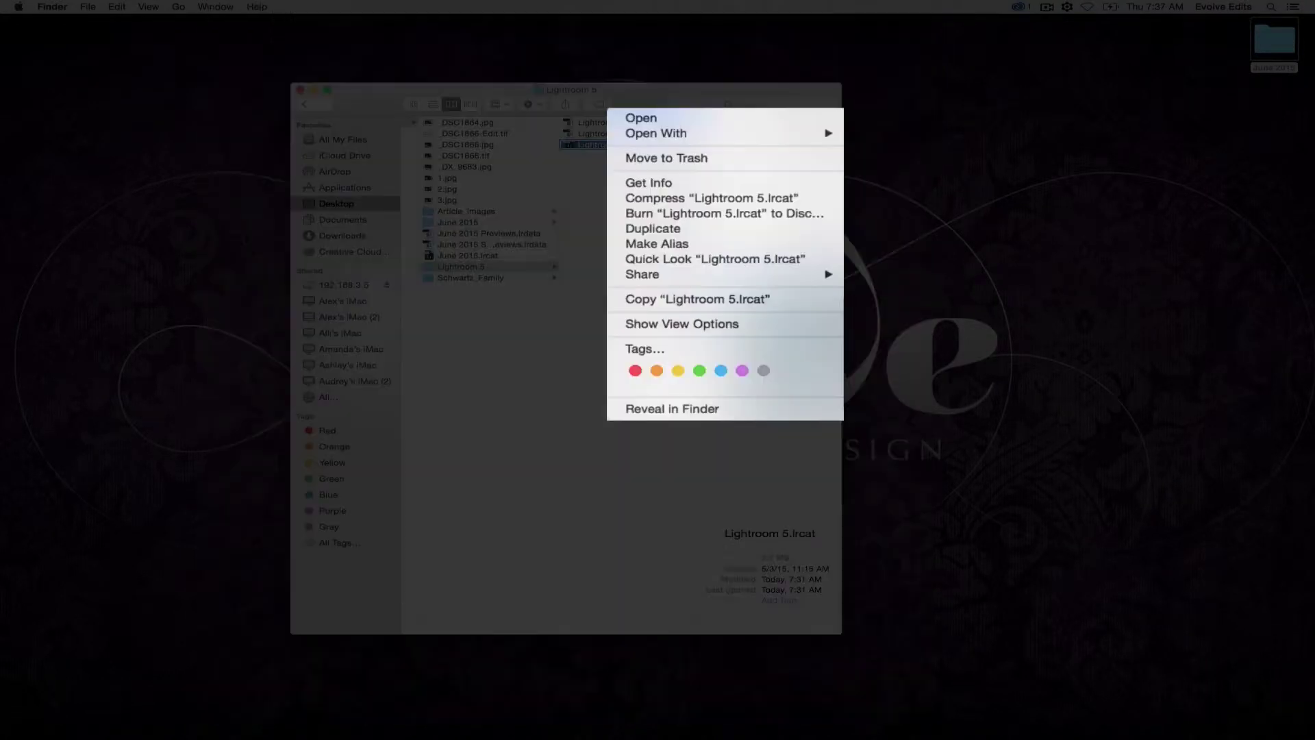
{"action": "mouse_move", "coordinate": [674, 167]}
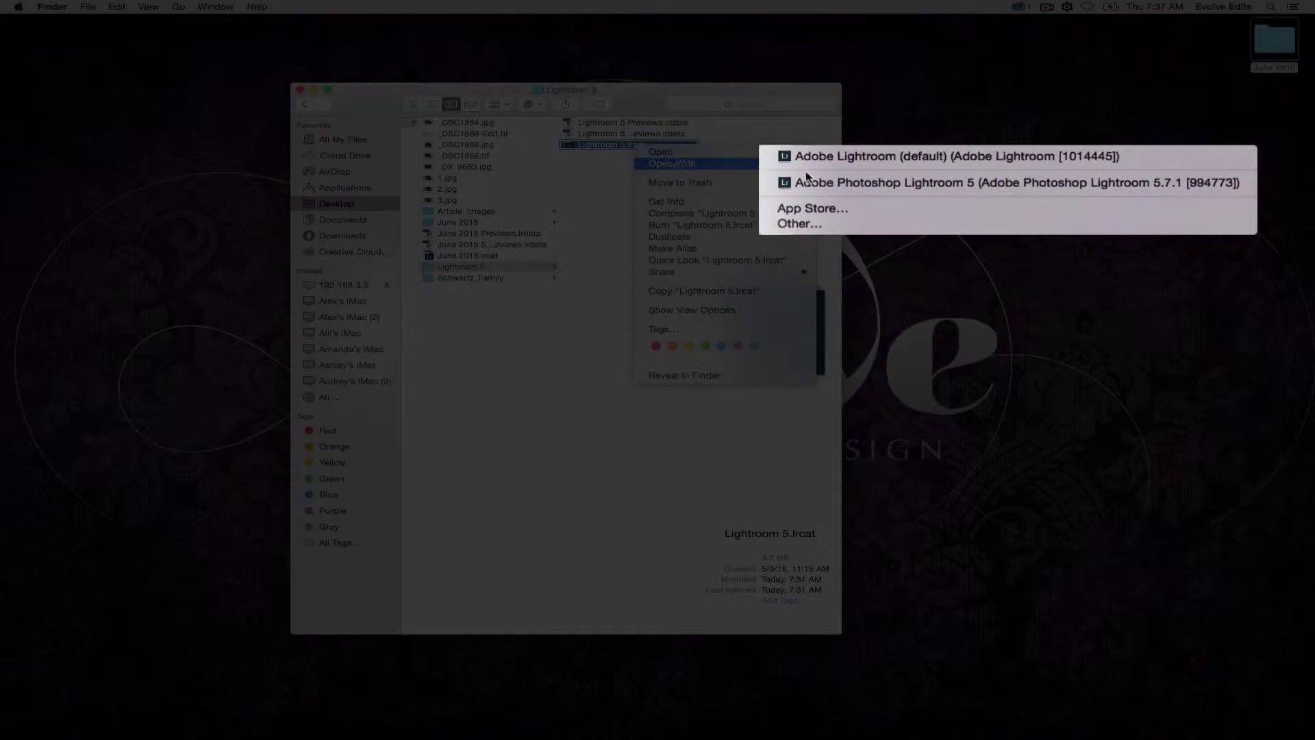
{"action": "left_click", "coordinate": [856, 182]}
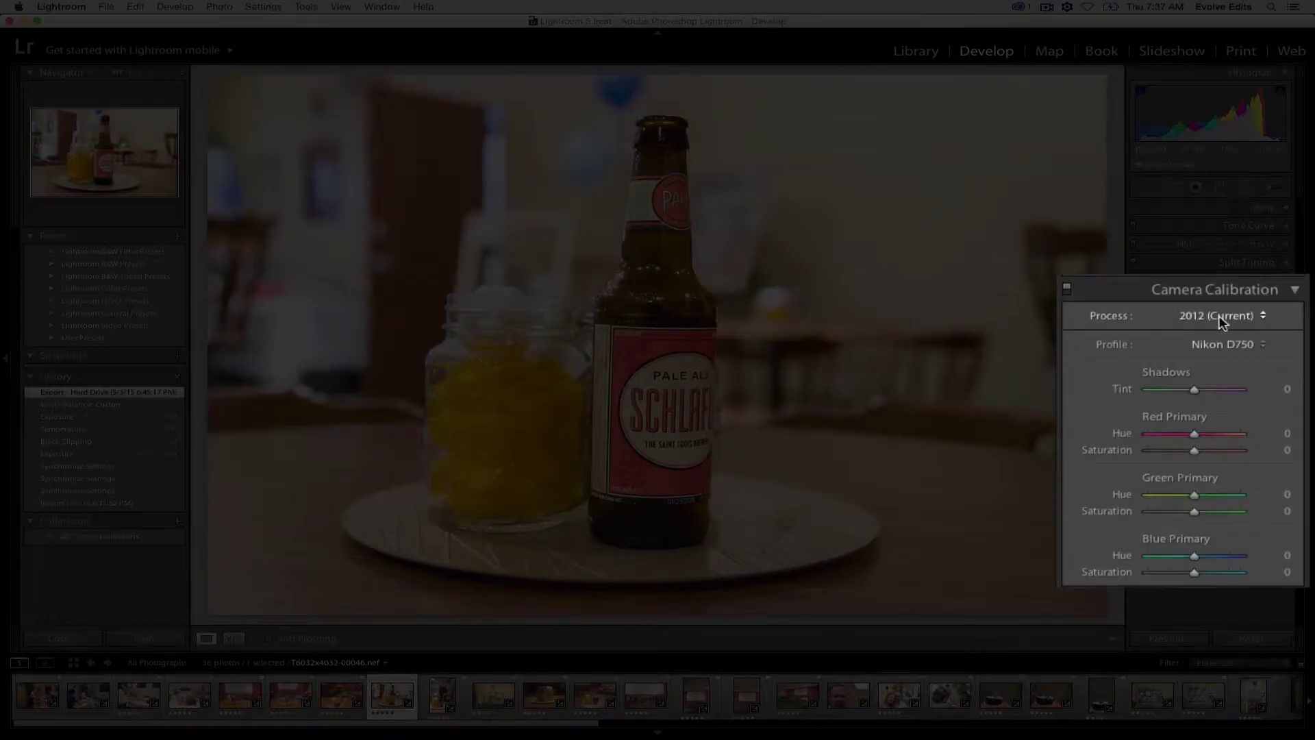
- Switch the bottle photo's Camera Calibration process to 2010 and back to 2012 (Current)
{"action": "left_click", "coordinate": [1219, 316]}
{"action": "left_click", "coordinate": [1218, 324]}
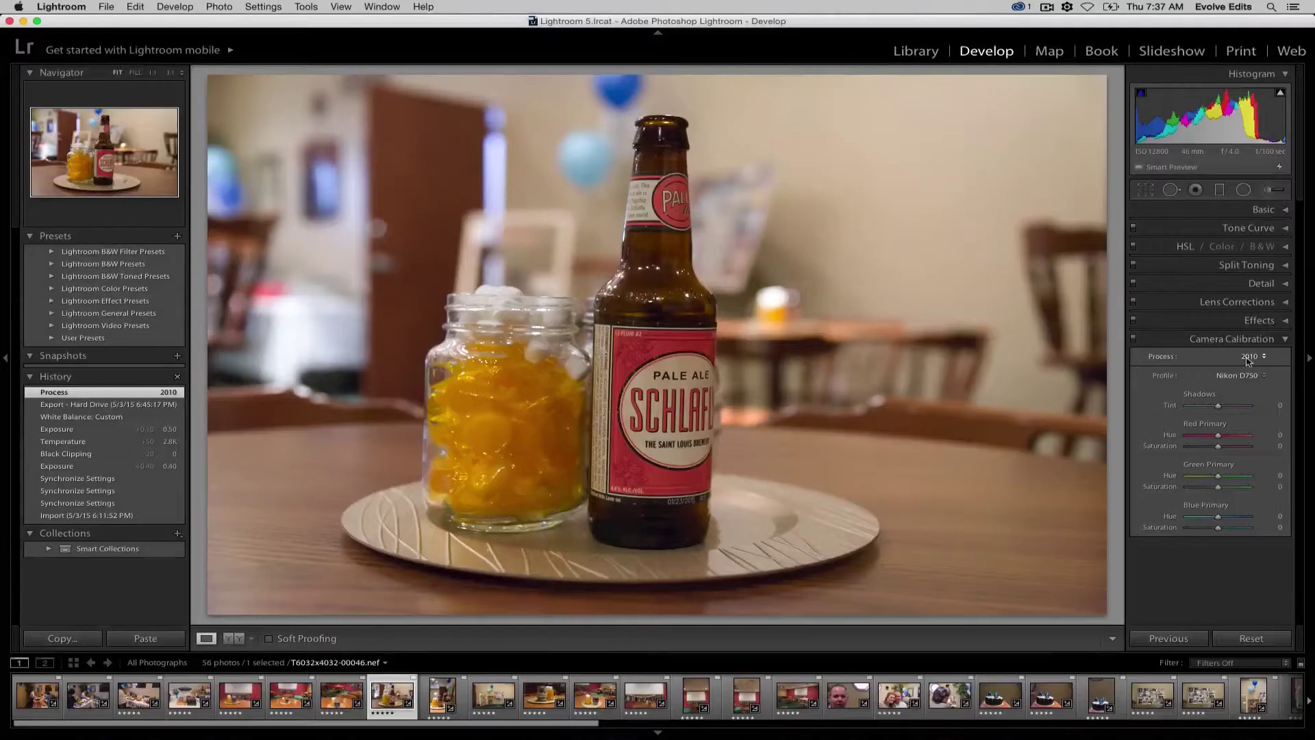
{"action": "left_click", "coordinate": [1199, 366]}
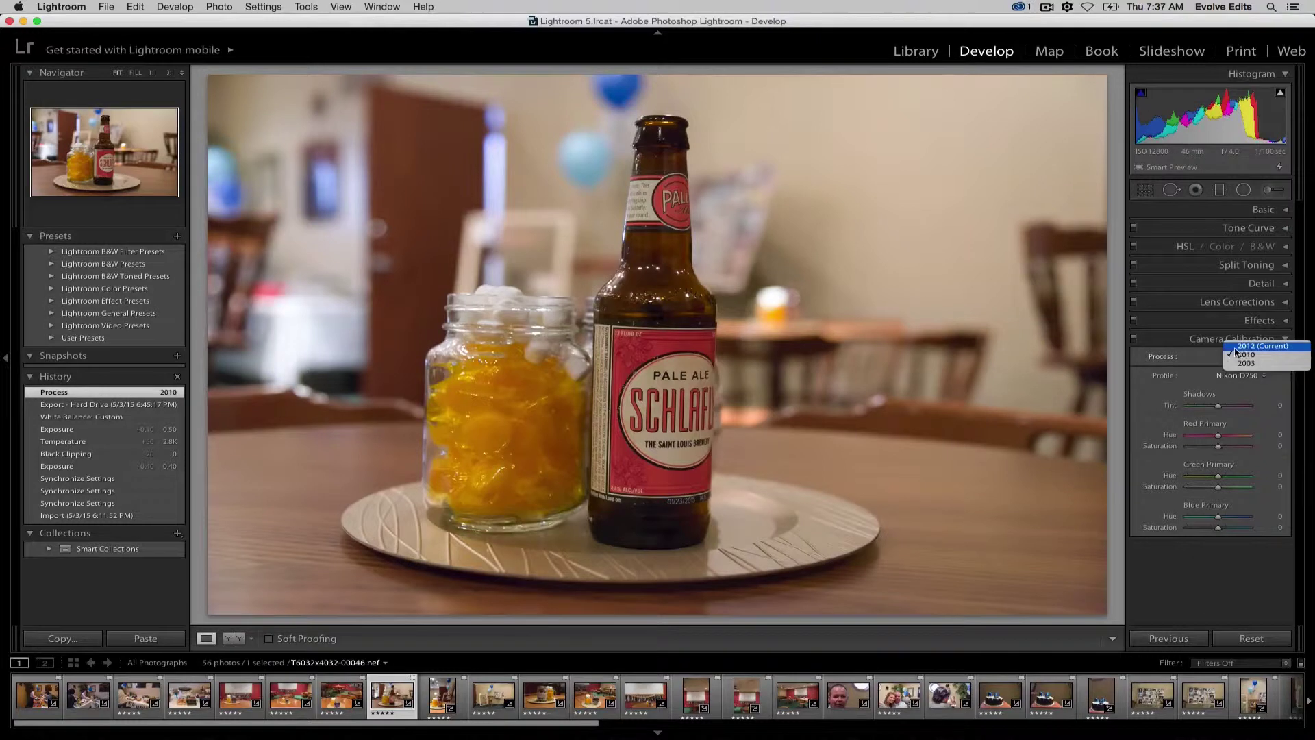
{"action": "left_click", "coordinate": [1260, 345]}
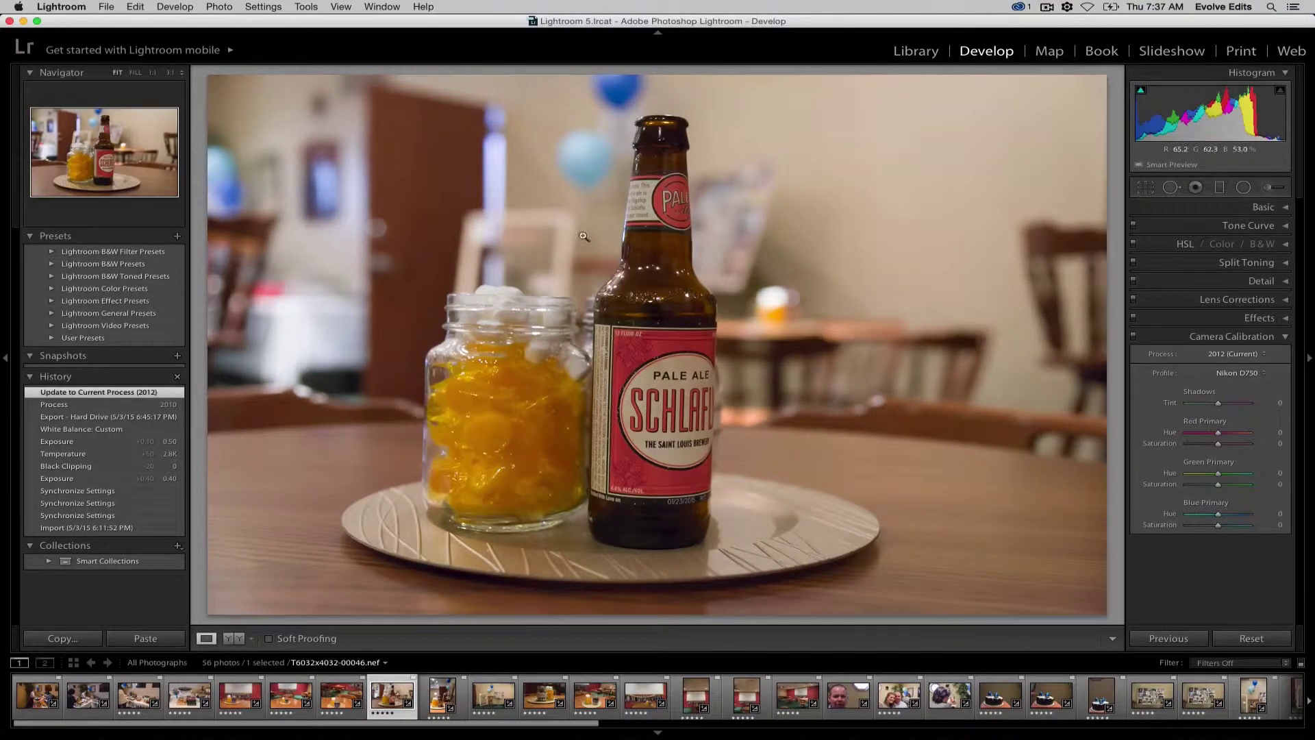
- Quit Lightroom 5, open Lightroom 5.lrcat from Finder with the default Adobe Lightroom, and upgrade the catalog
{"action": "key", "text": "super+q"}
{"action": "left_click", "coordinate": [647, 148]}
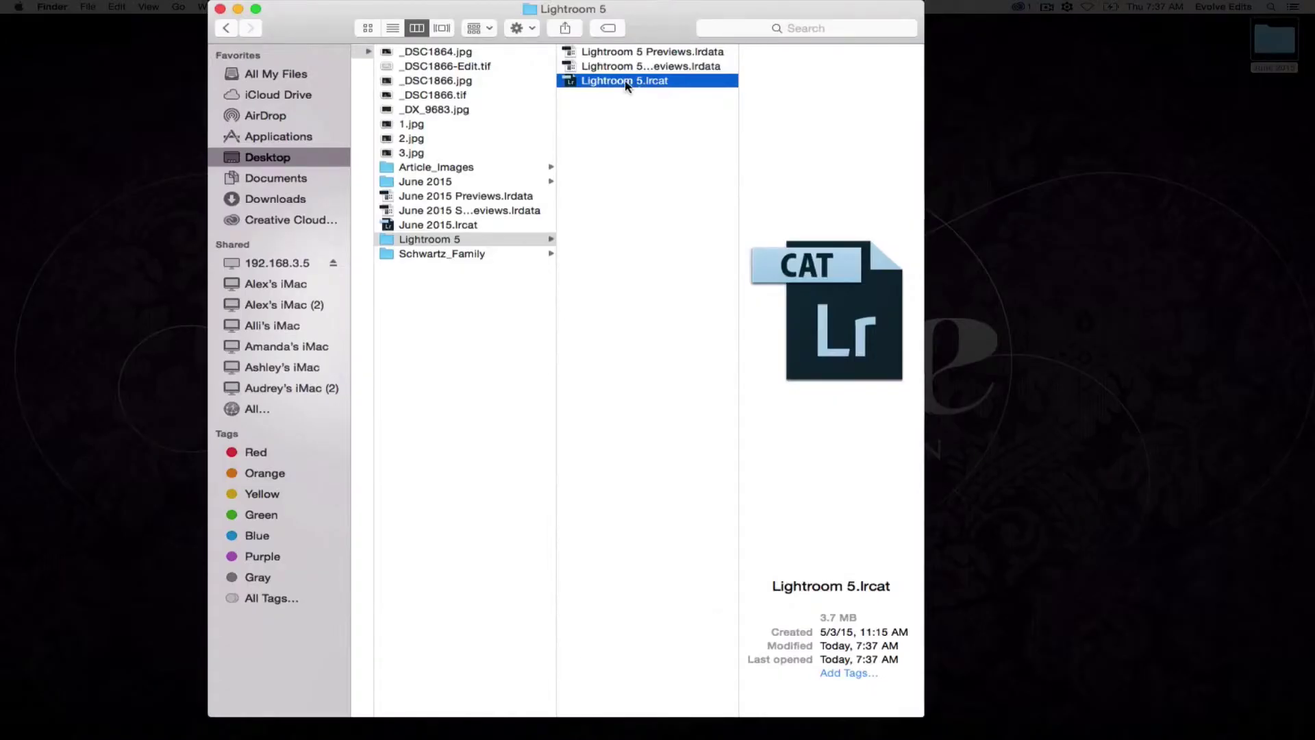
{"action": "right_click", "coordinate": [629, 83]}
{"action": "mouse_move", "coordinate": [677, 106]}
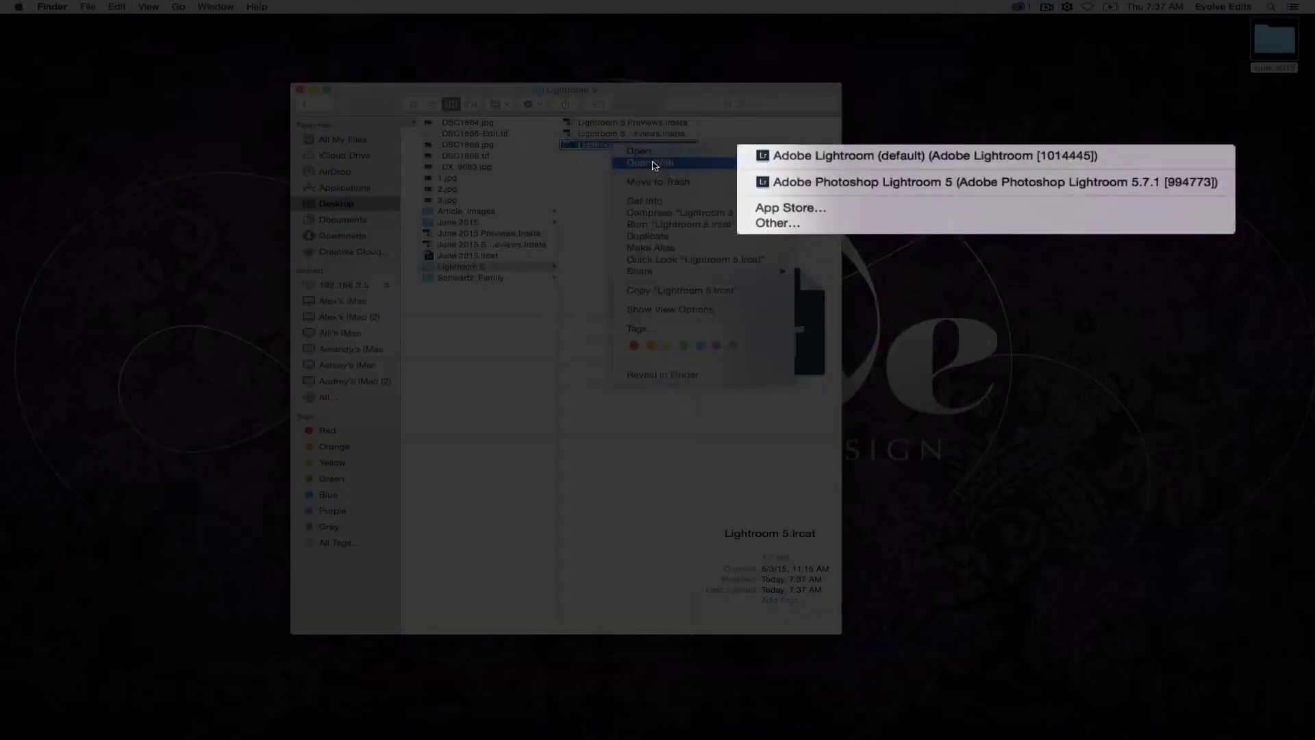
{"action": "left_click", "coordinate": [831, 162]}
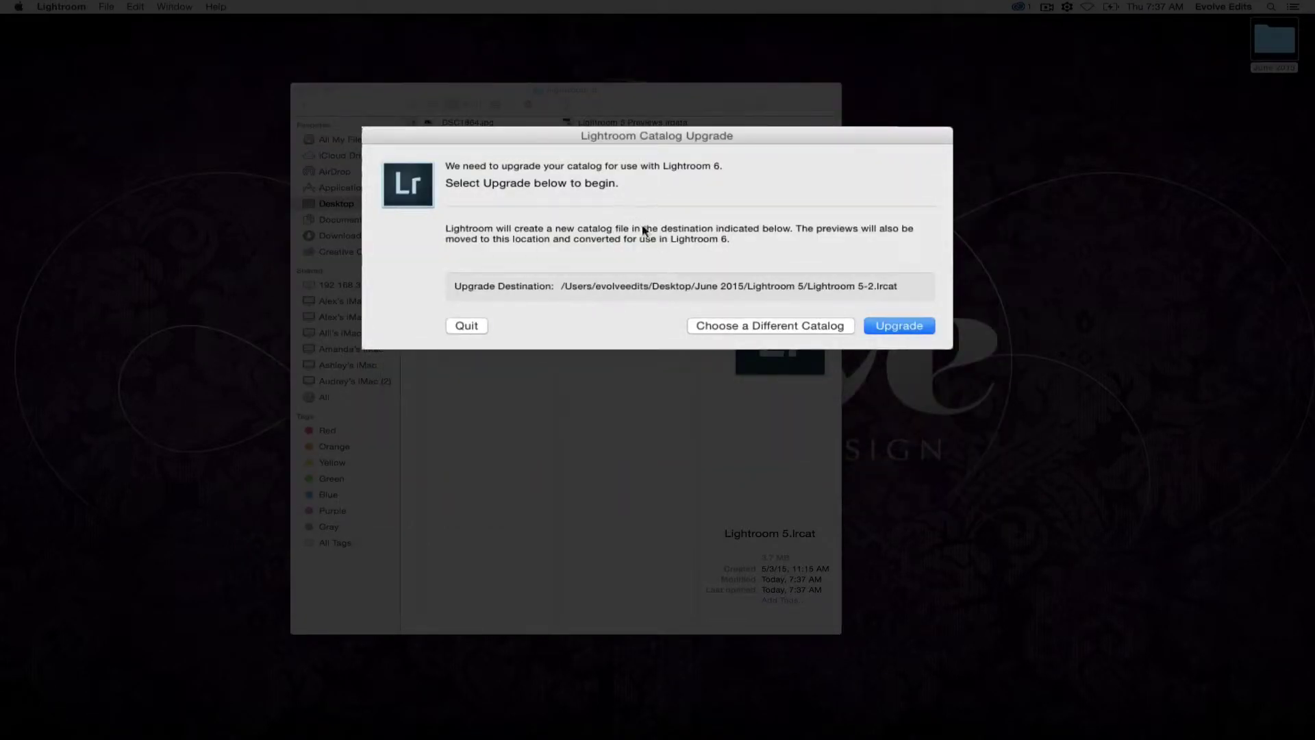
{"action": "left_click", "coordinate": [900, 327]}
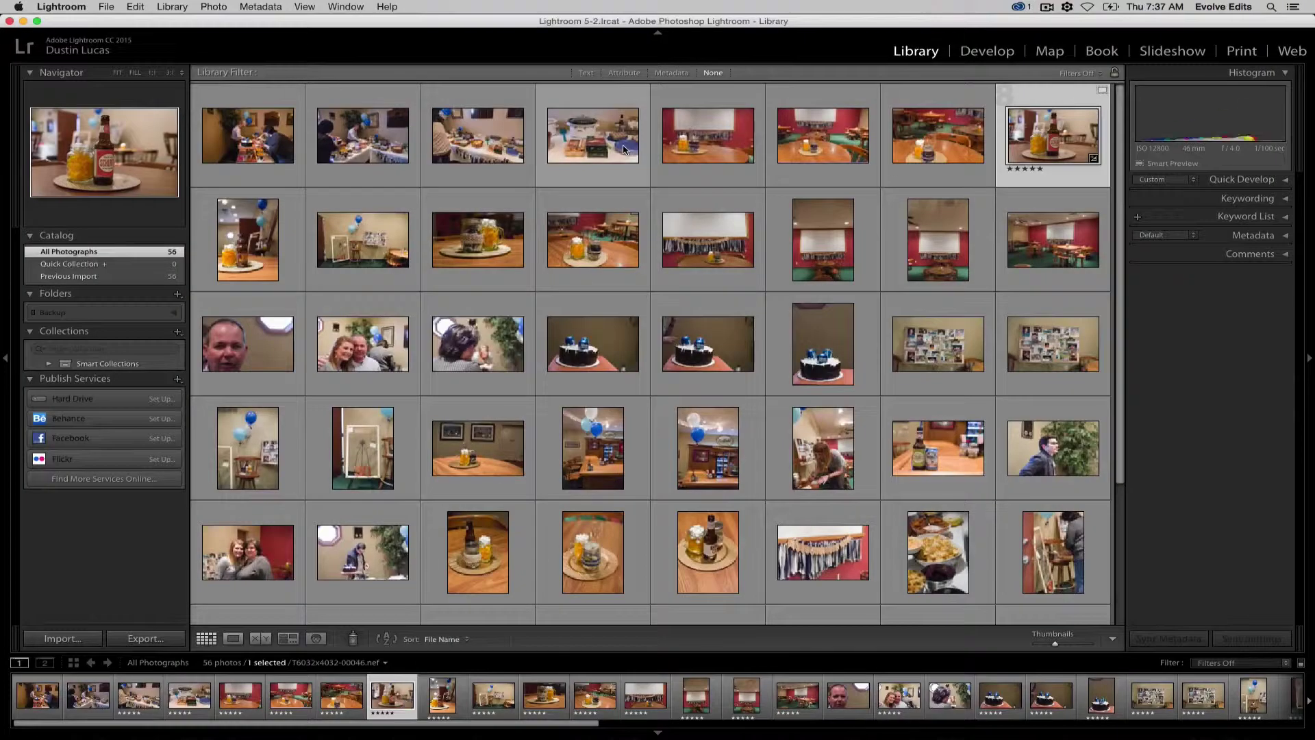
- Switch to Finder and compare the details of the upgraded Lightroom 5-2.lrcat with the original Lightroom 5.lrcat
{"action": "key", "text": "super+Tab"}
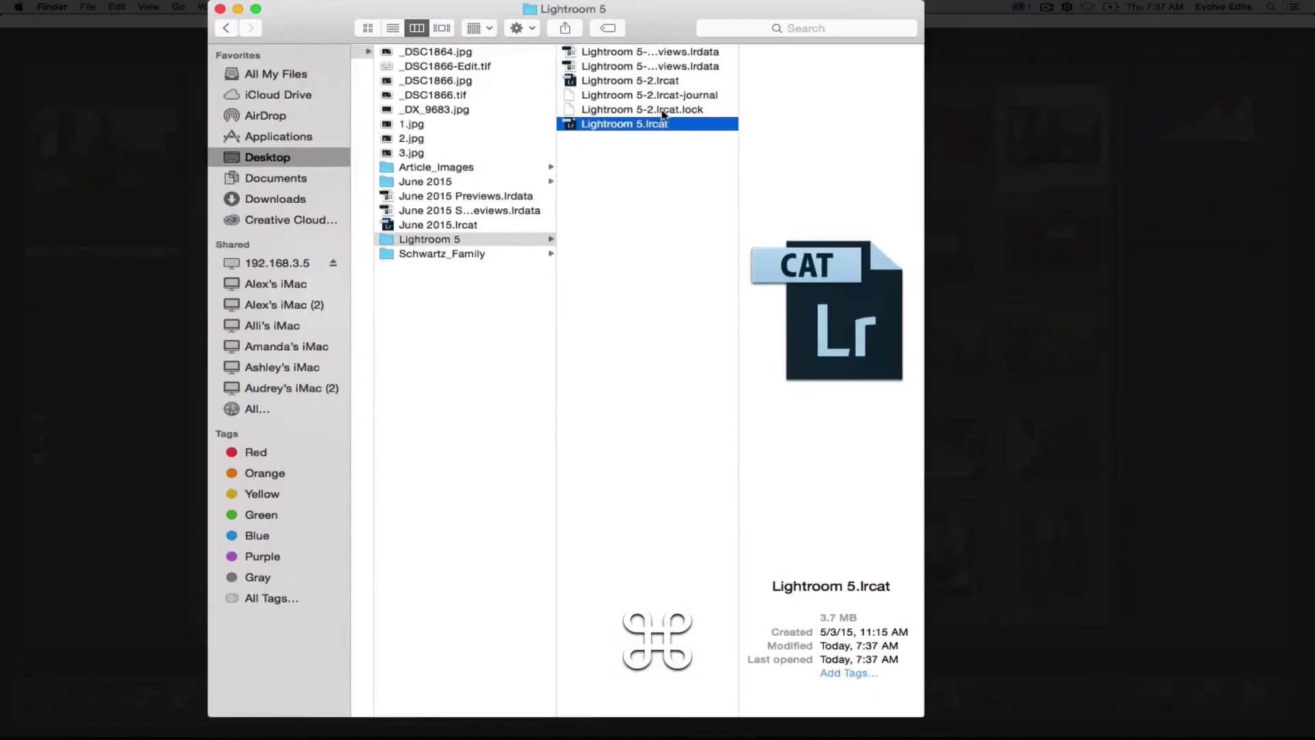
{"action": "left_click", "coordinate": [656, 80]}
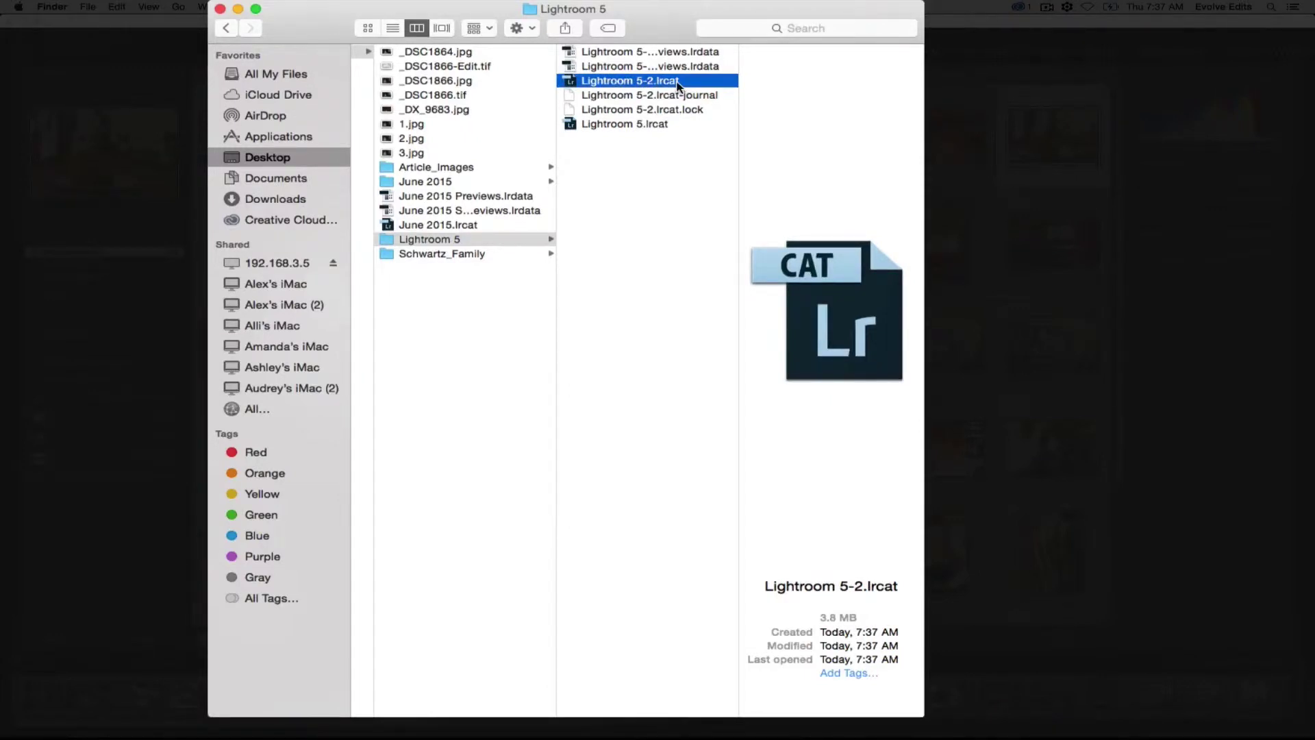
{"action": "left_click", "coordinate": [643, 127]}
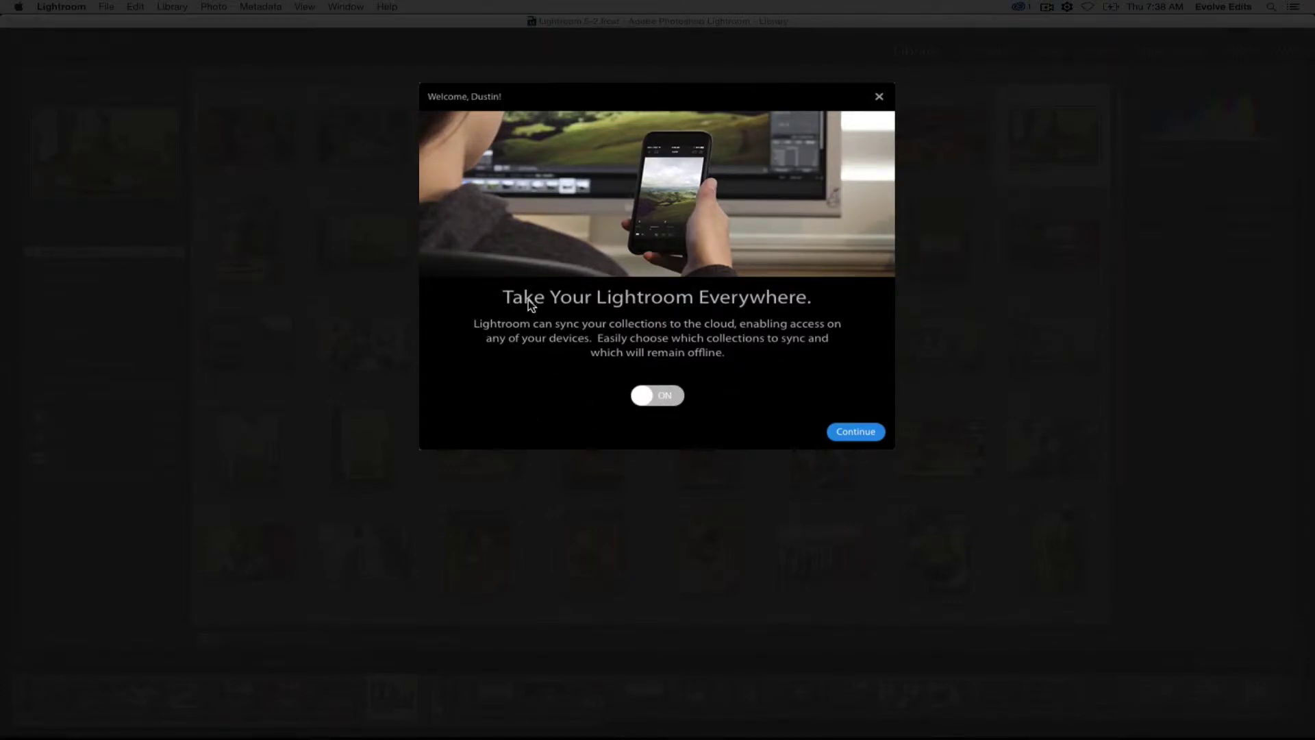
- Continue through the Lightroom mobile welcome with sync left on, and choose not to sync this catalog
{"action": "left_click", "coordinate": [678, 396]}
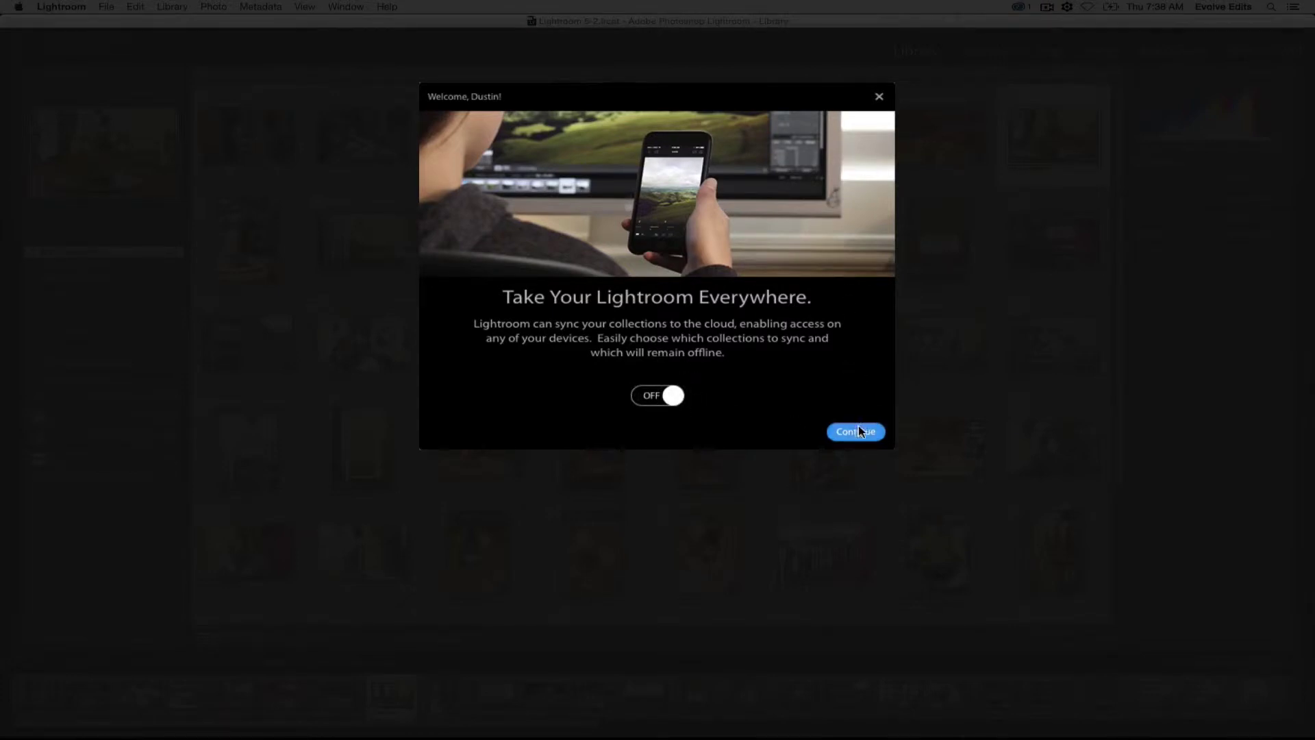
{"action": "left_click", "coordinate": [661, 396]}
{"action": "left_click", "coordinate": [856, 431]}
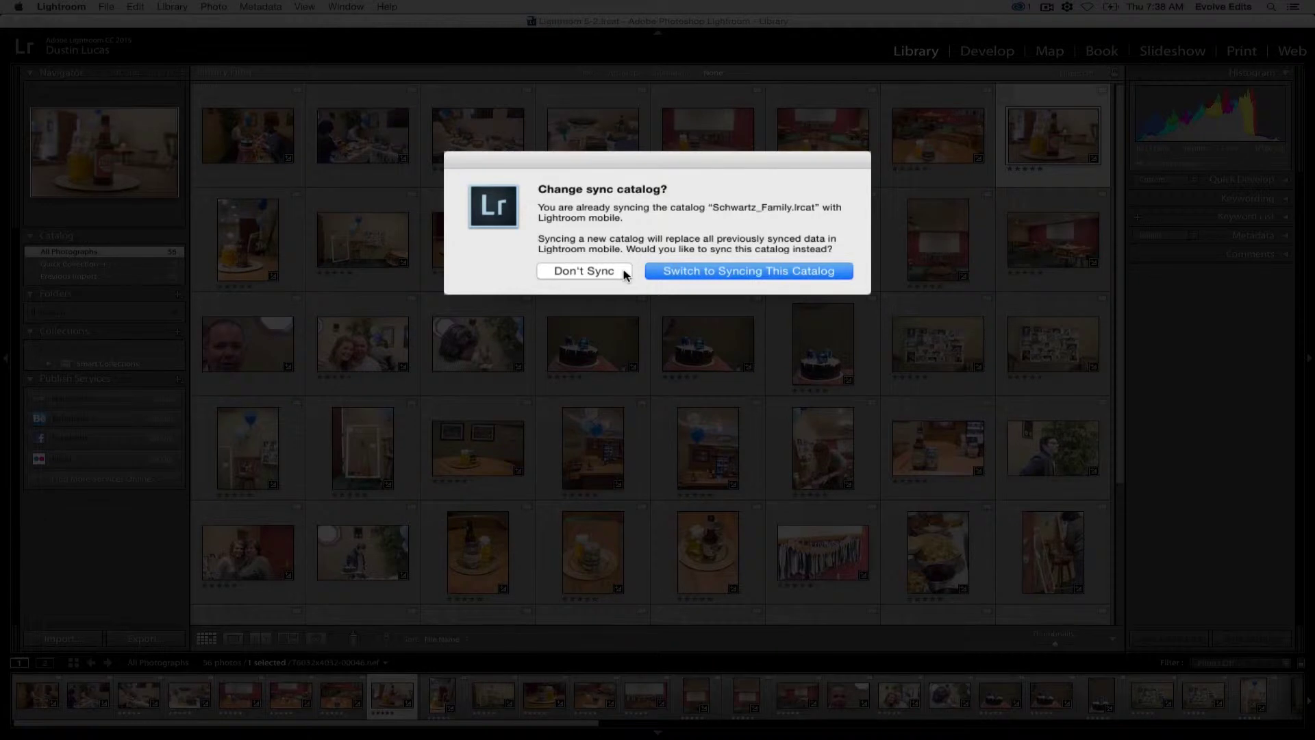
{"action": "left_click", "coordinate": [624, 274]}
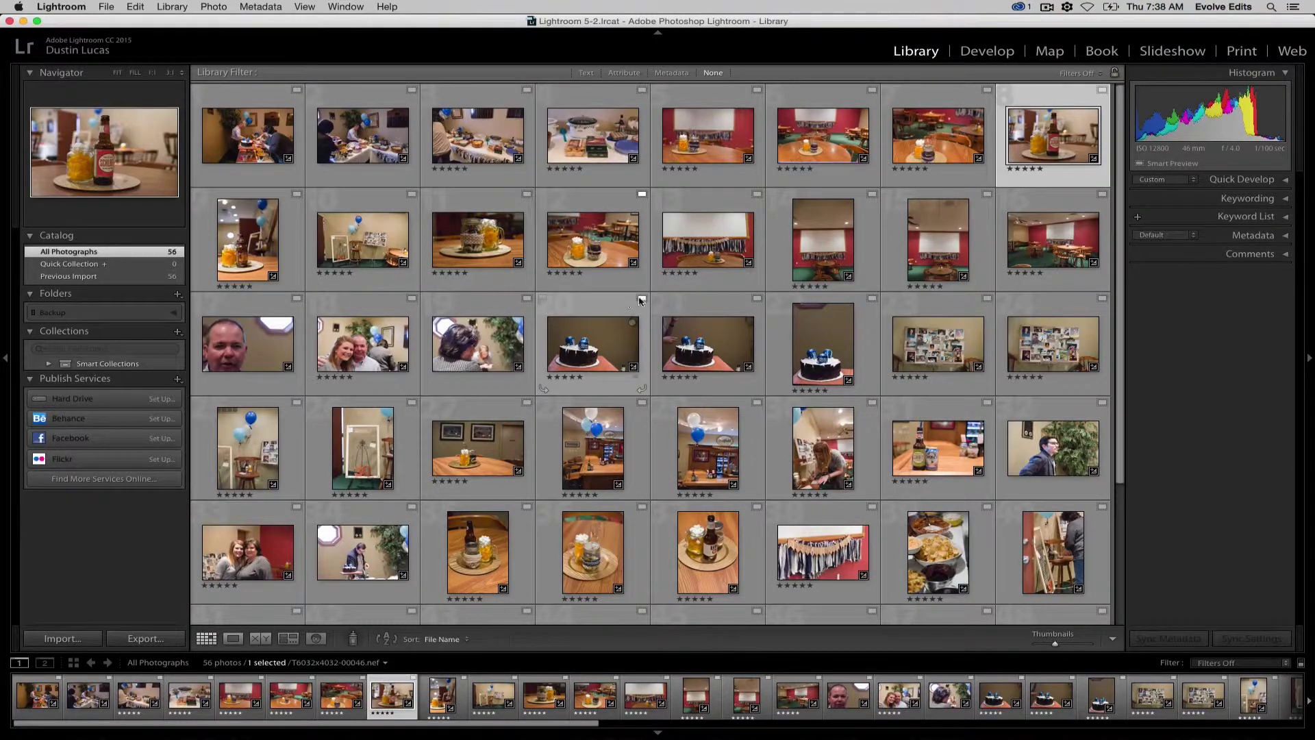
- Open the bottle photo in the Develop module and check its process version options under Camera Calibration
{"action": "double_click", "coordinate": [1070, 133]}
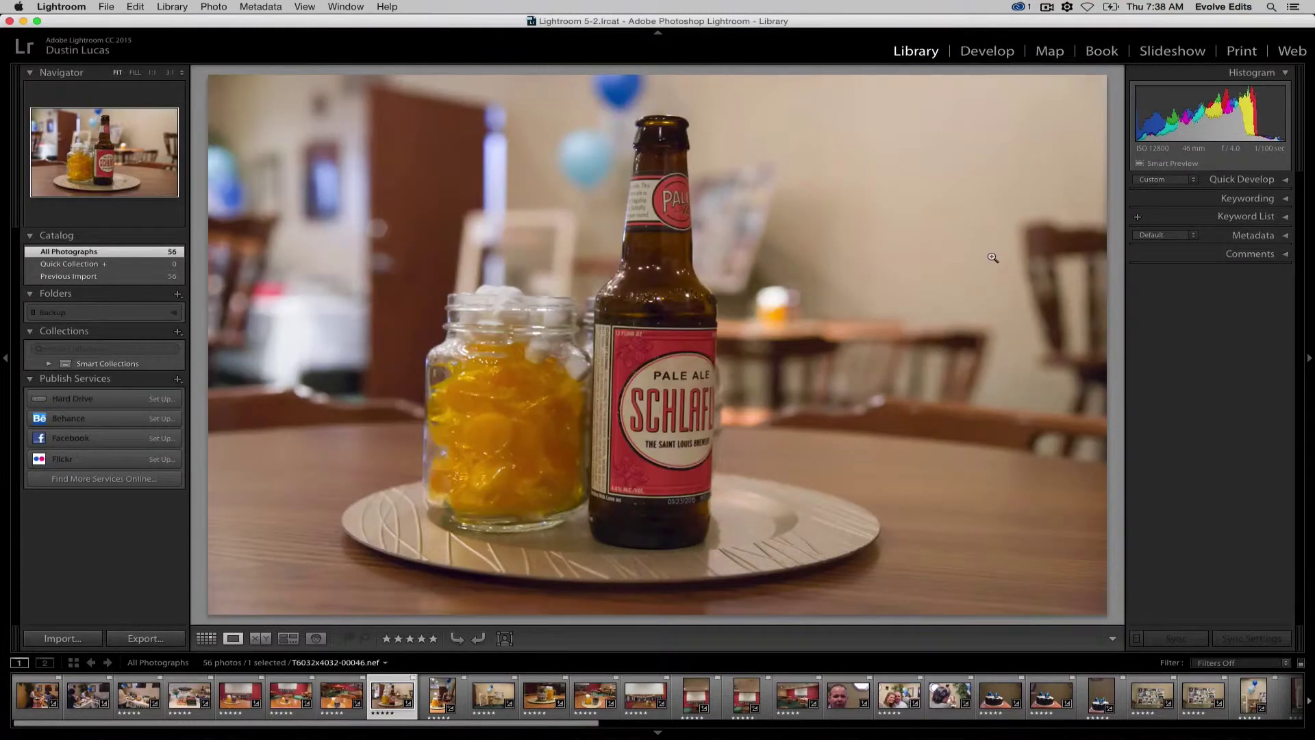
{"action": "key", "text": "d"}
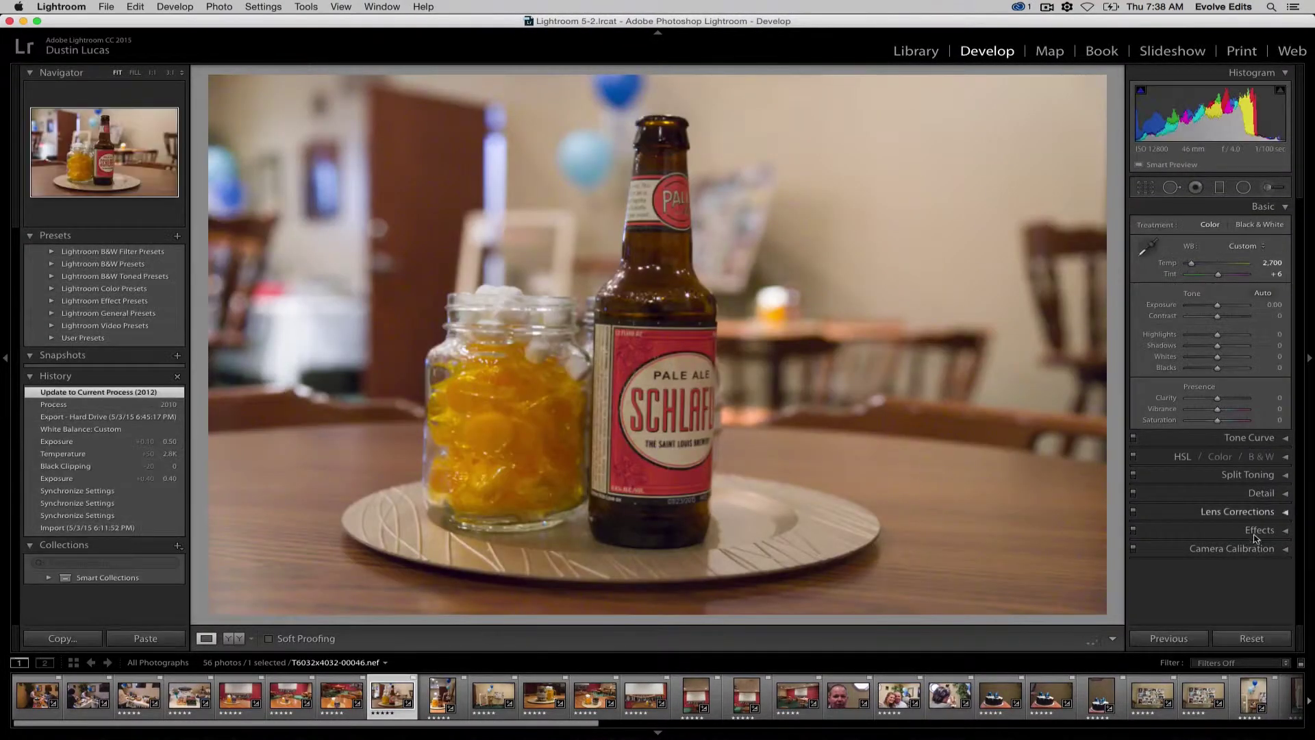
{"action": "left_click", "coordinate": [1255, 548]}
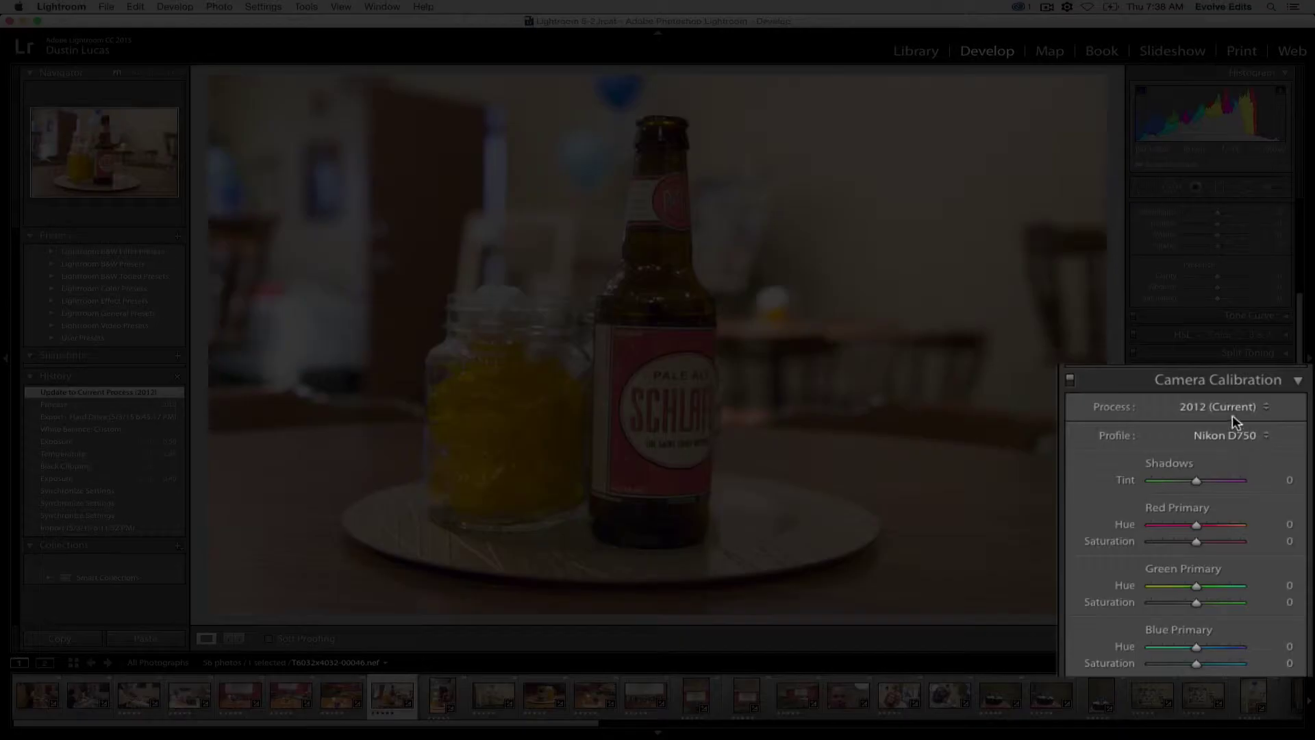
{"action": "left_click", "coordinate": [1222, 408]}
{"action": "left_click", "coordinate": [1096, 409]}
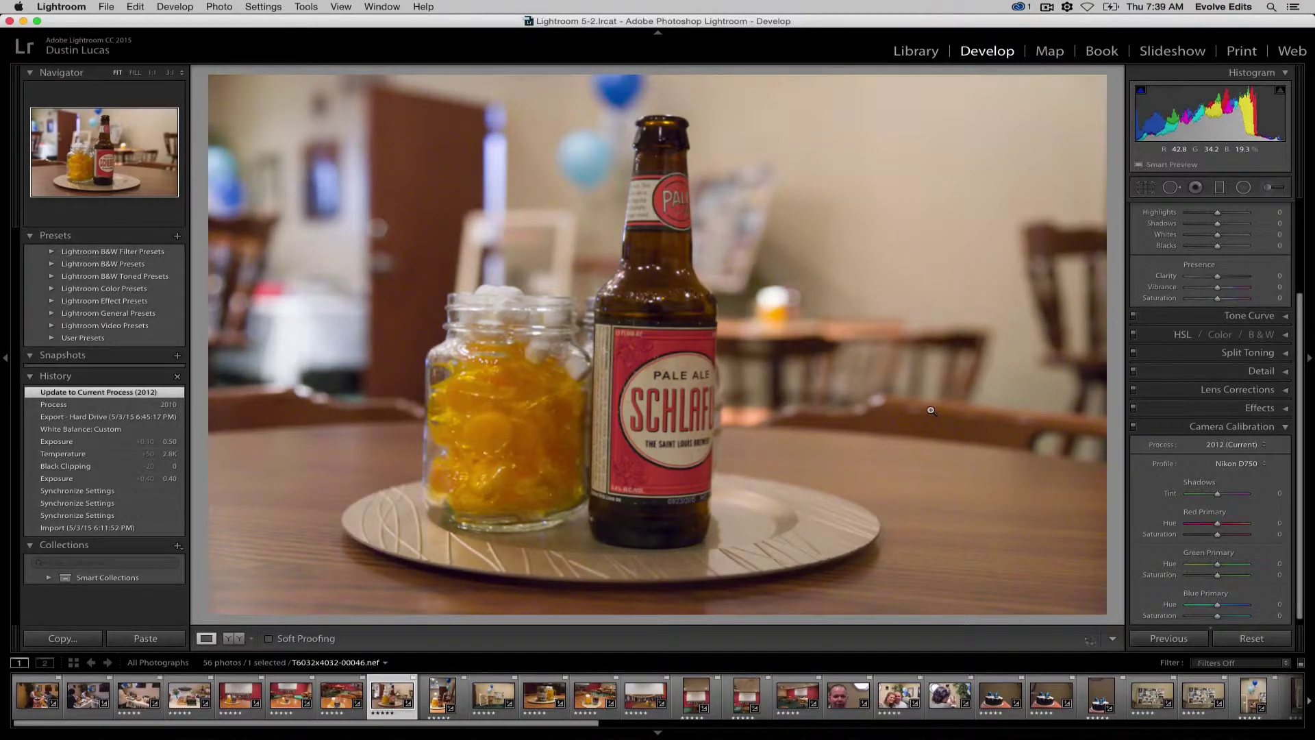
- Quit Lightroom and open the Schwartz_Family.lrcat catalog from the Schwartz_Family folder in Finder
{"action": "key", "text": "super+q"}
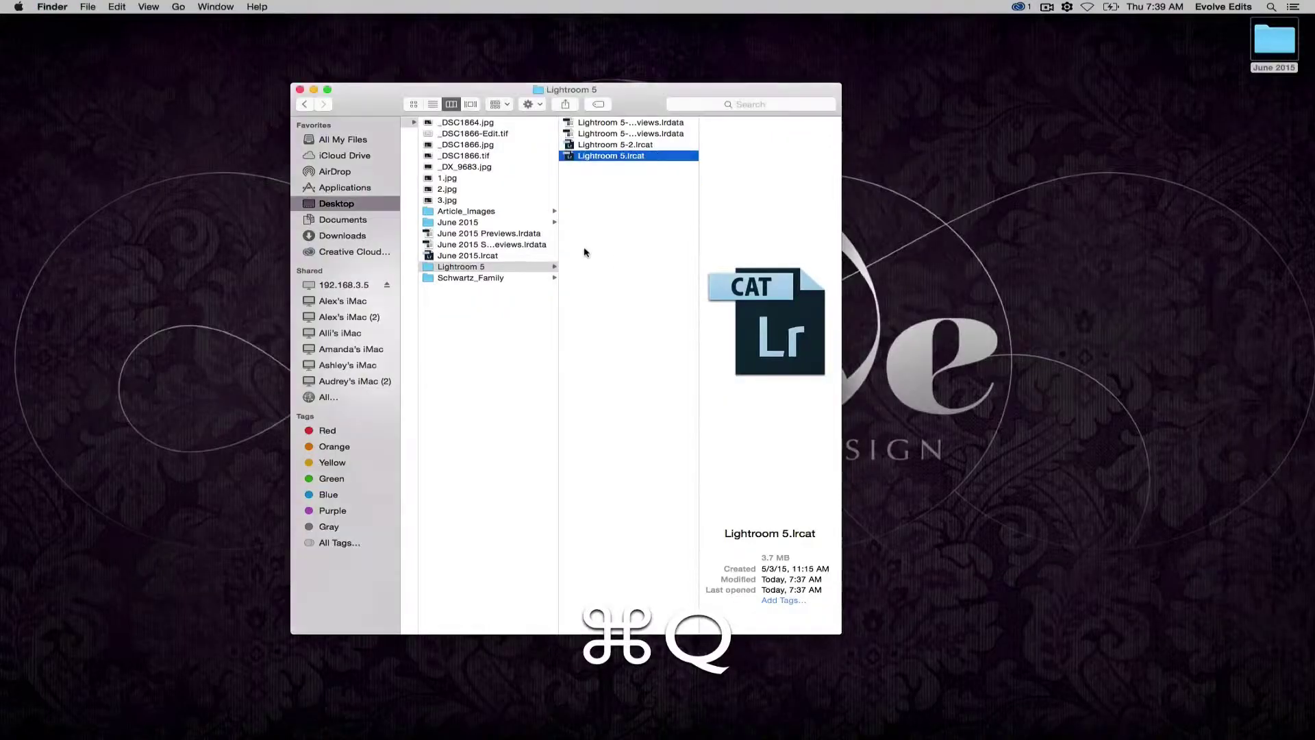
{"action": "left_click", "coordinate": [486, 278]}
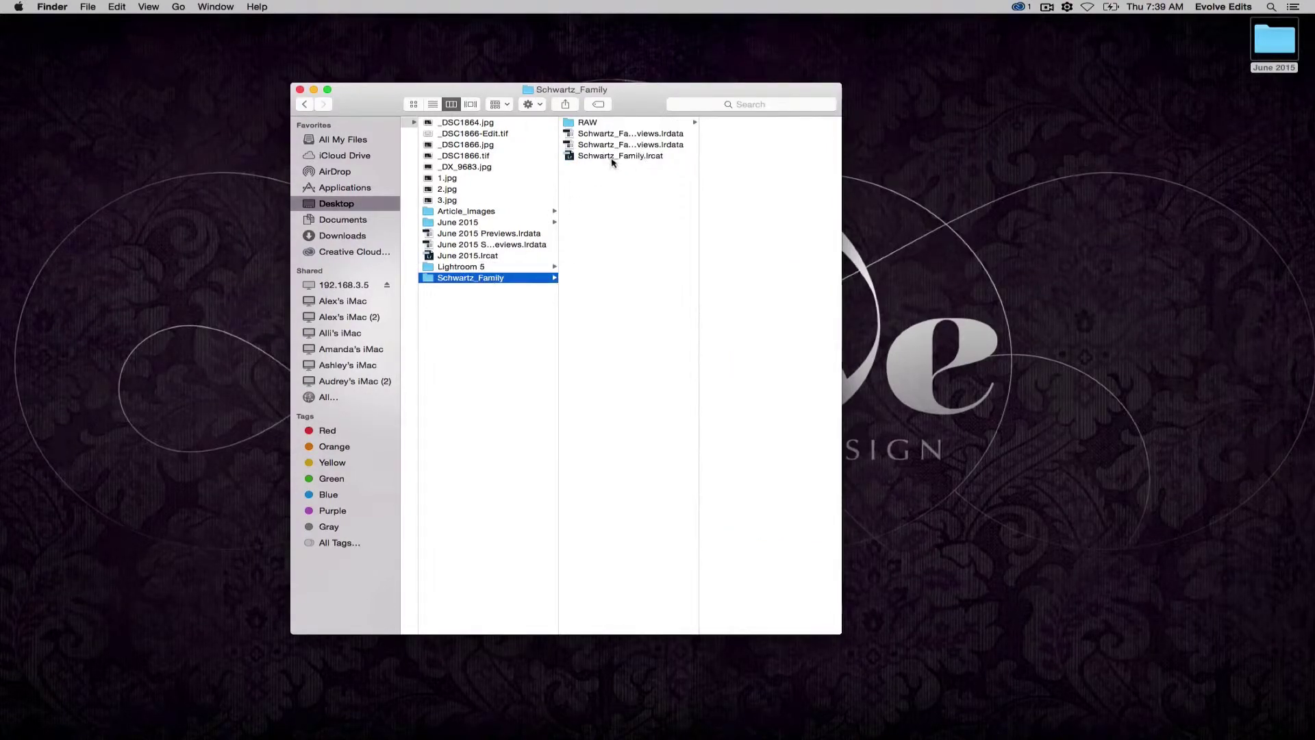
{"action": "double_click", "coordinate": [612, 156]}
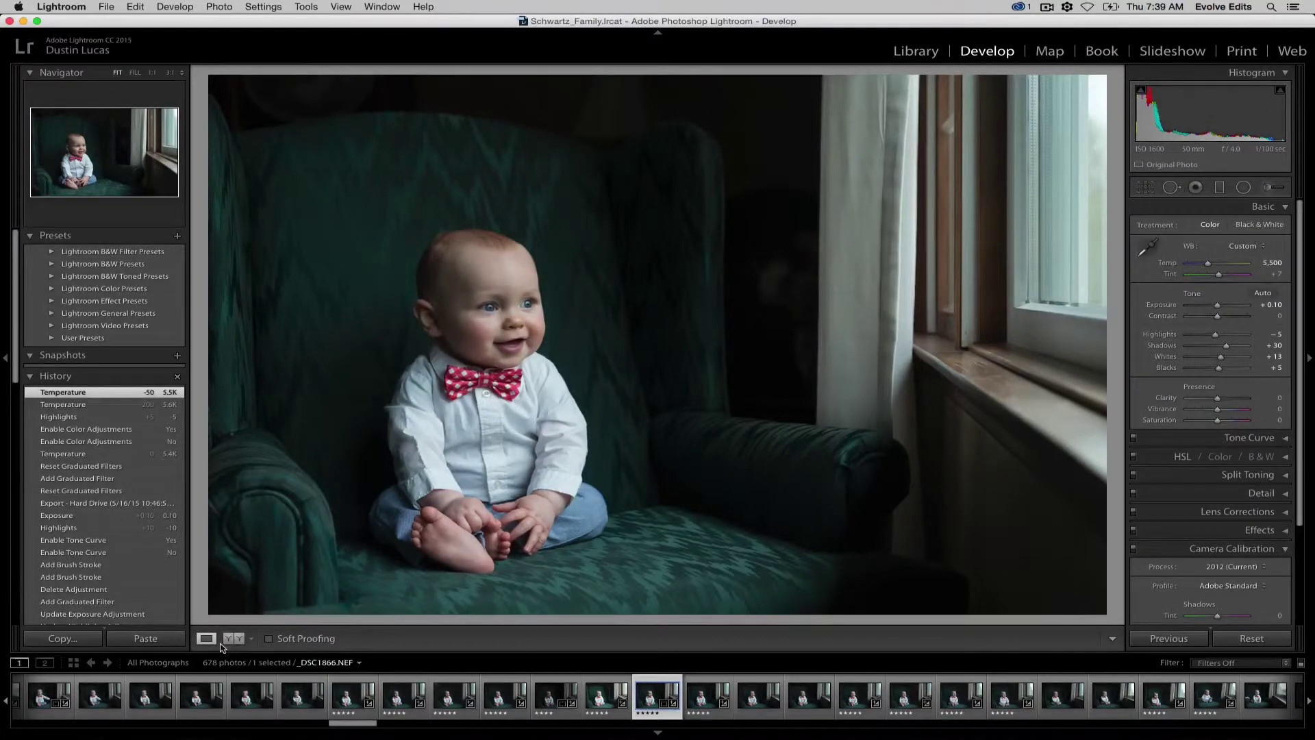
- Set up an import from the Desktop folder that adds photos to the Family collection under Portraits, and cancel it
{"action": "key", "text": "shift+super+i"}
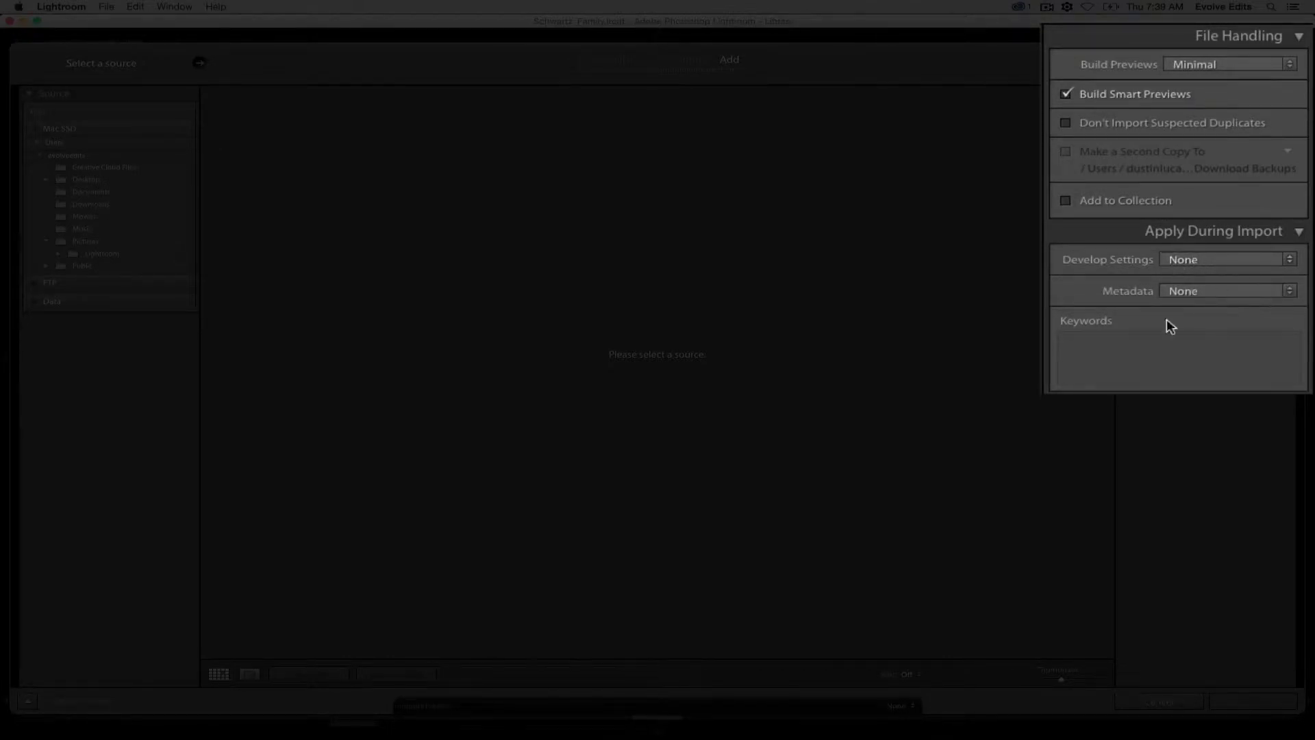
{"action": "left_click", "coordinate": [1067, 201]}
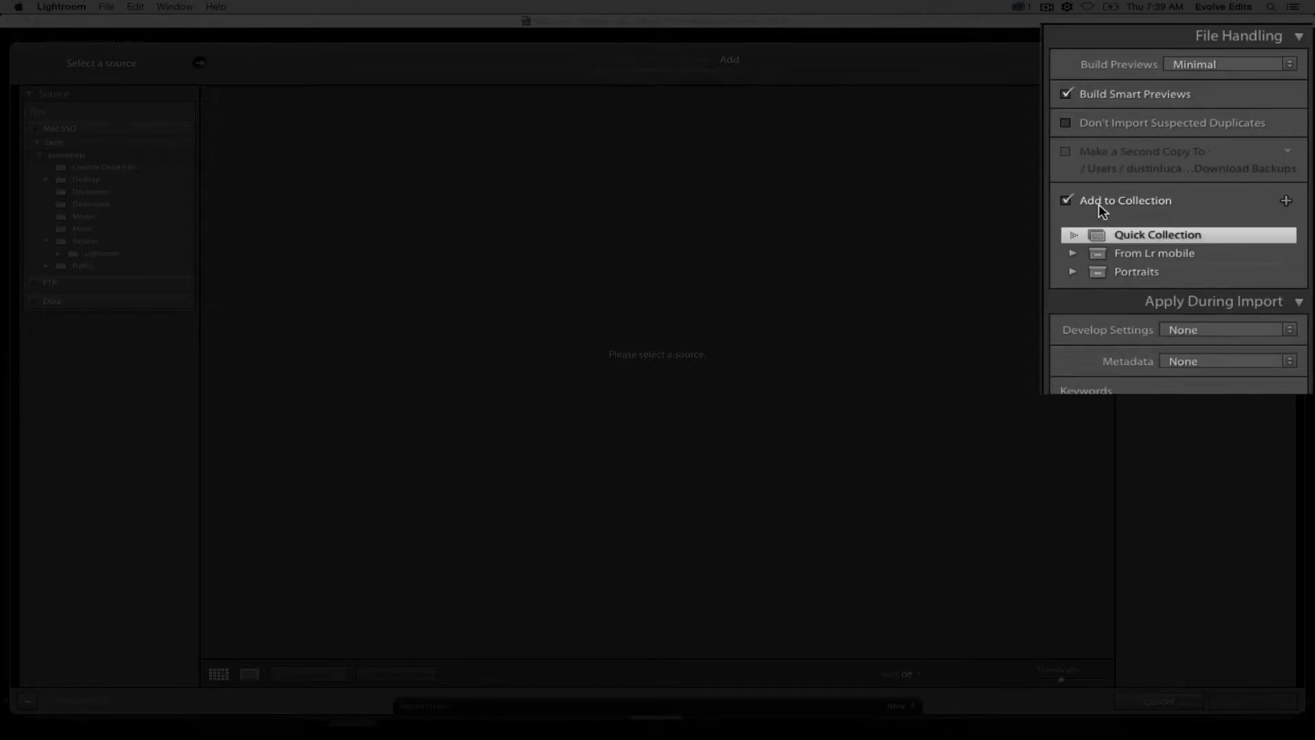
{"action": "left_click", "coordinate": [1073, 271]}
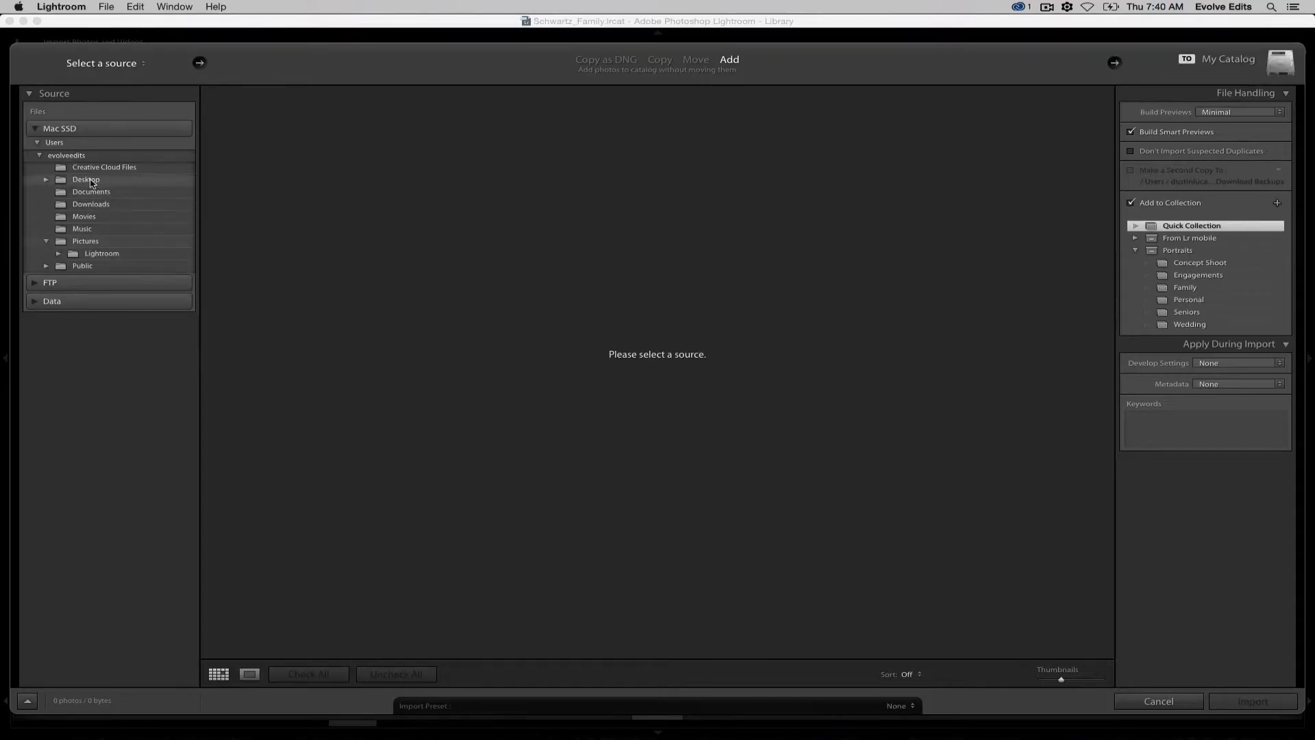
{"action": "left_click", "coordinate": [91, 180]}
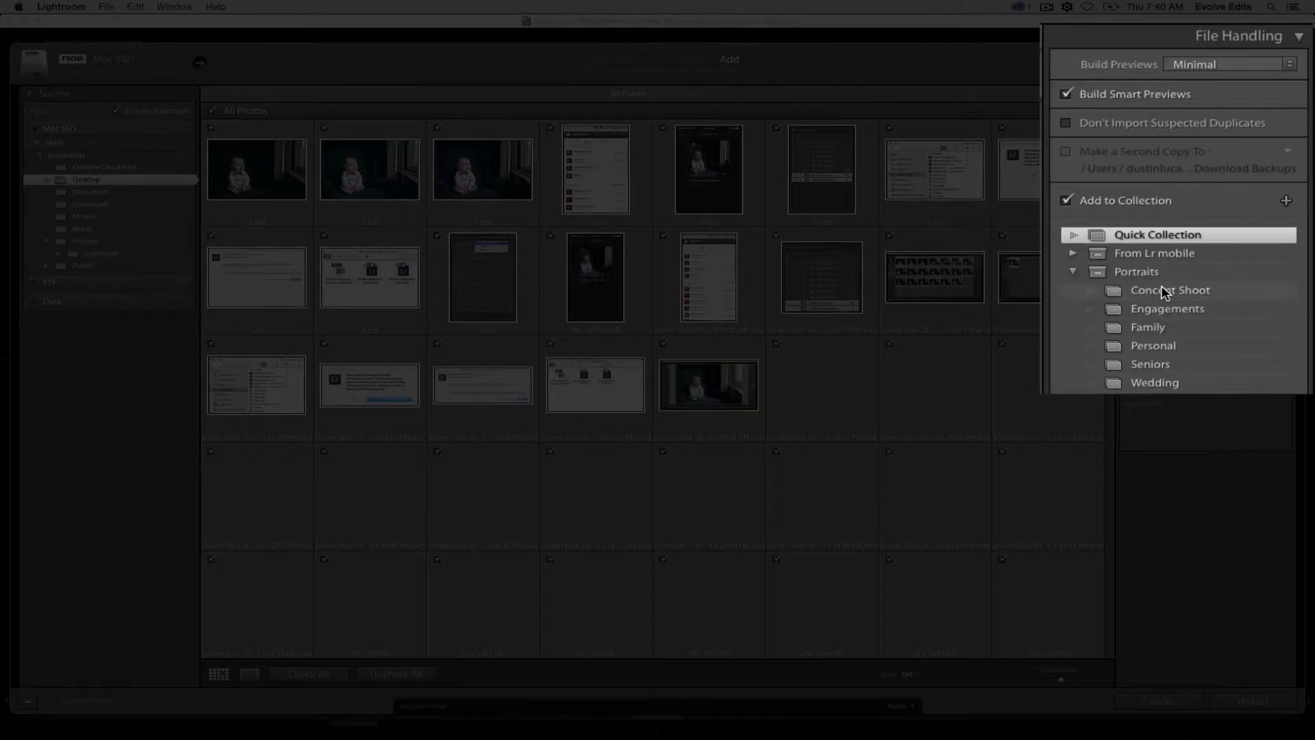
{"action": "left_click", "coordinate": [1155, 333]}
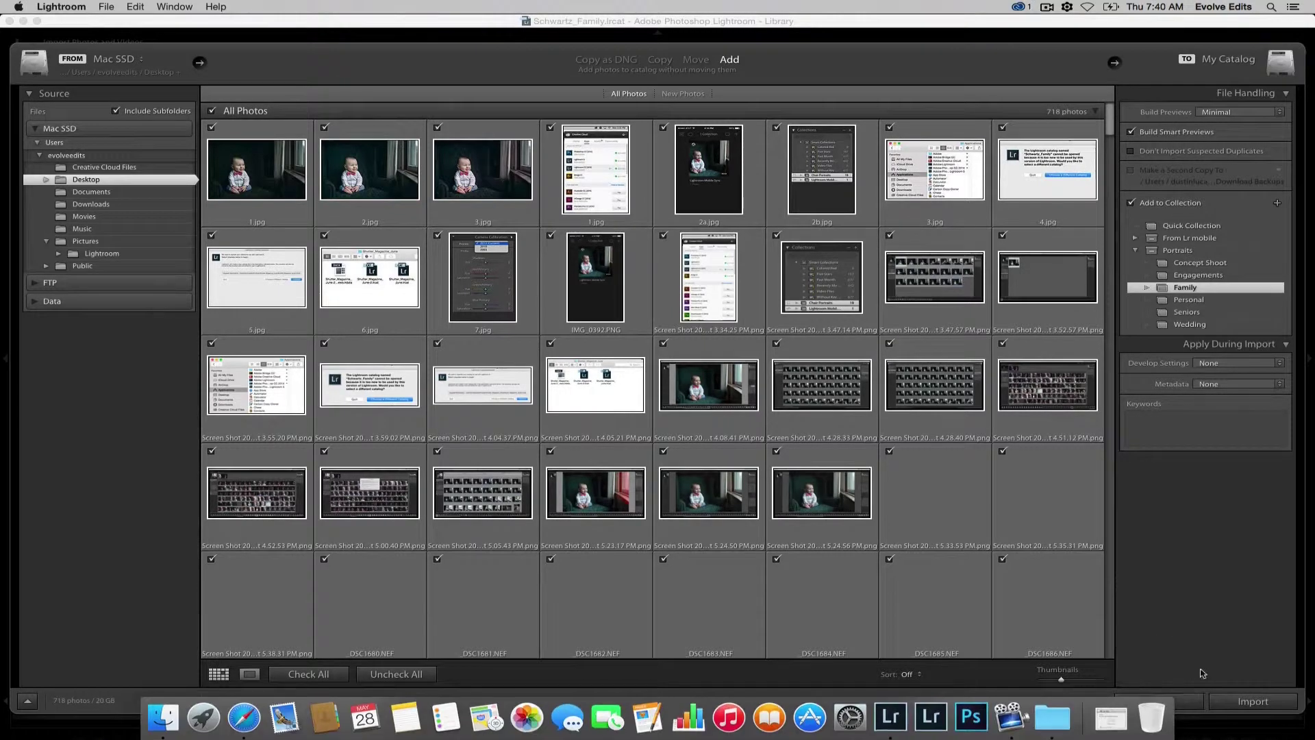
{"action": "left_click", "coordinate": [1187, 702]}
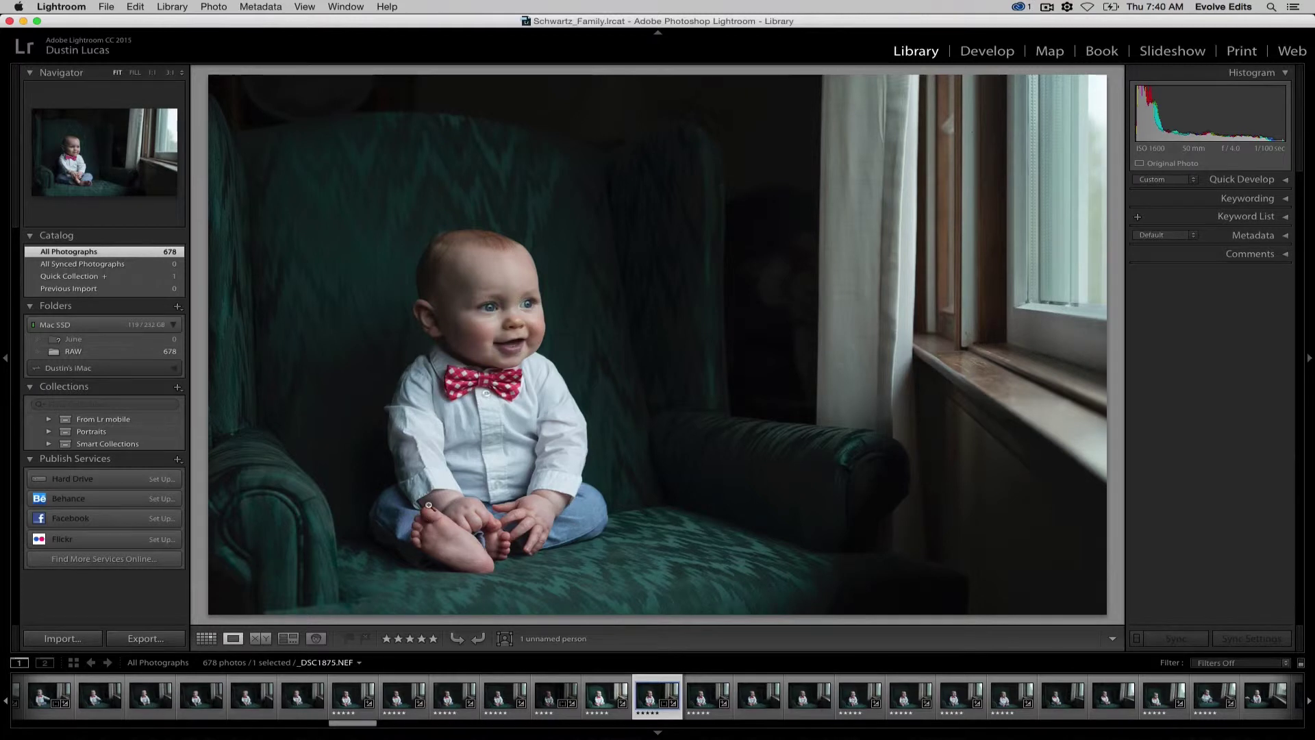
- Open the People view and enter first names for the largest baby face stack and the older boy's face stack
{"action": "key", "text": "g"}
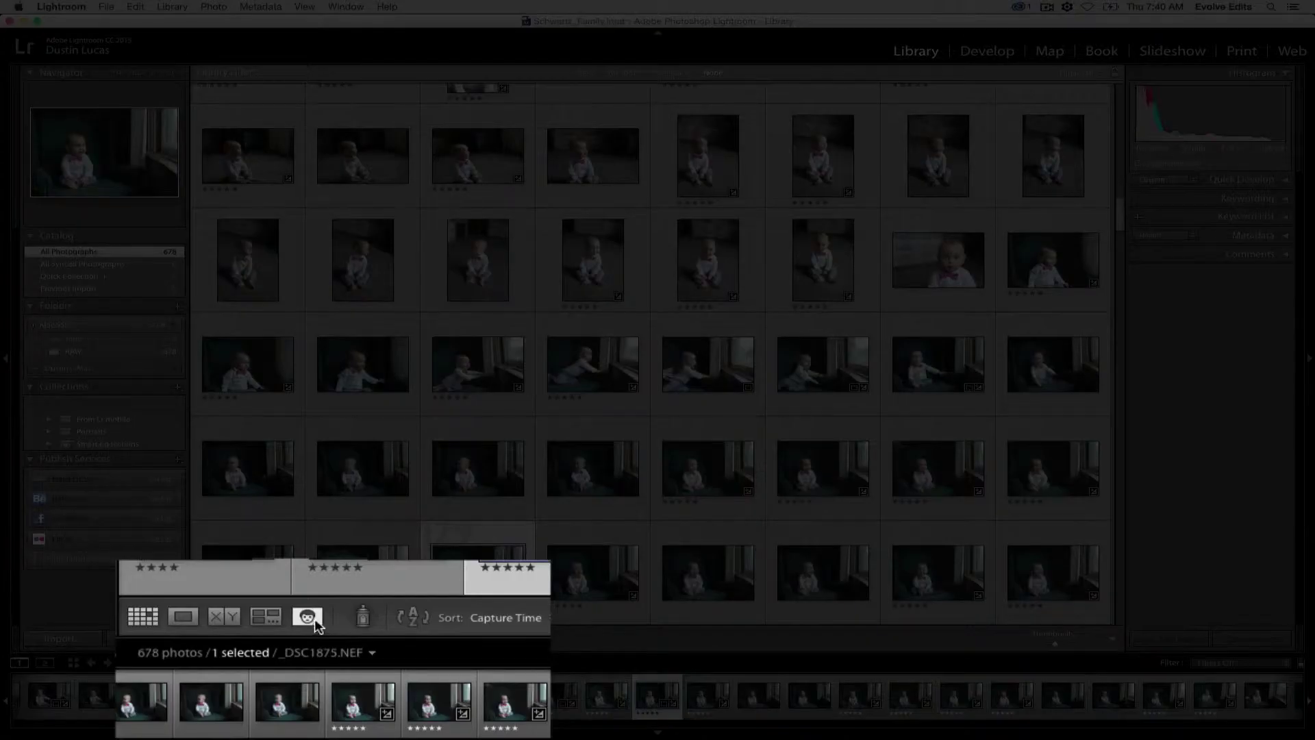
{"action": "left_click", "coordinate": [309, 616]}
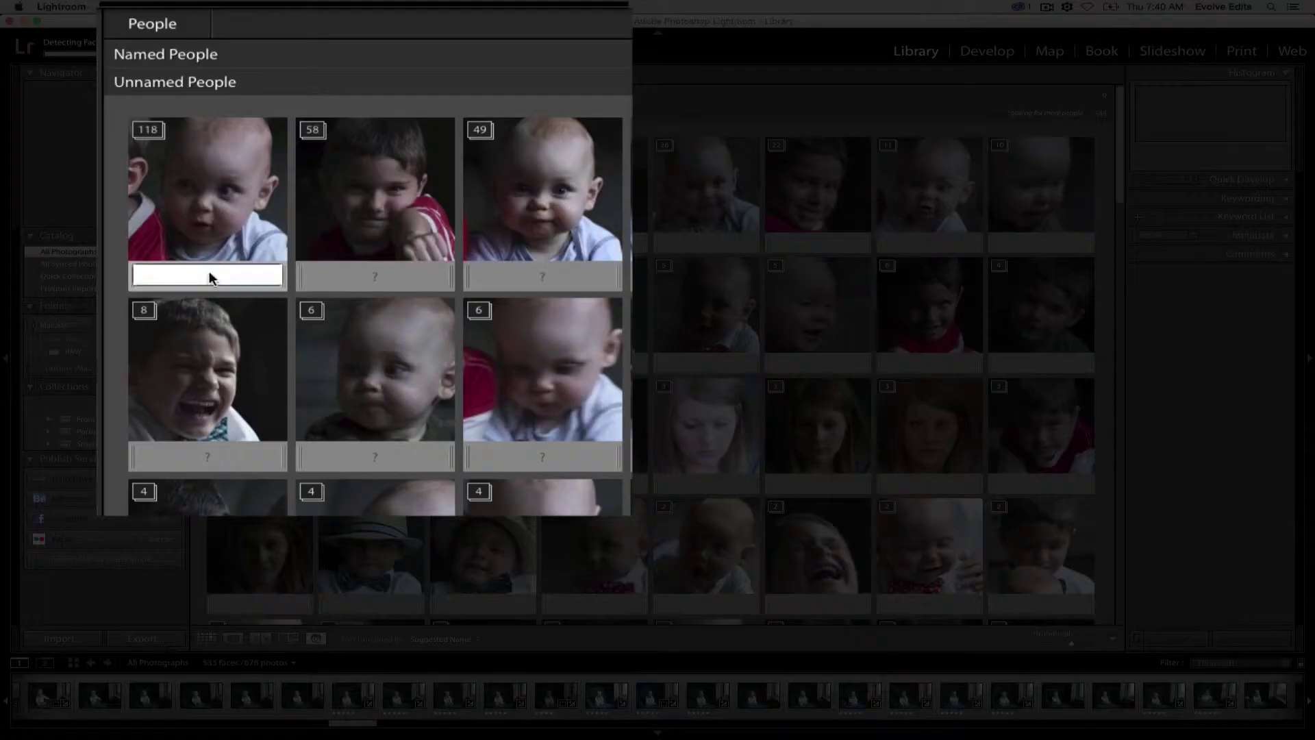
{"action": "left_click", "coordinate": [261, 241]}
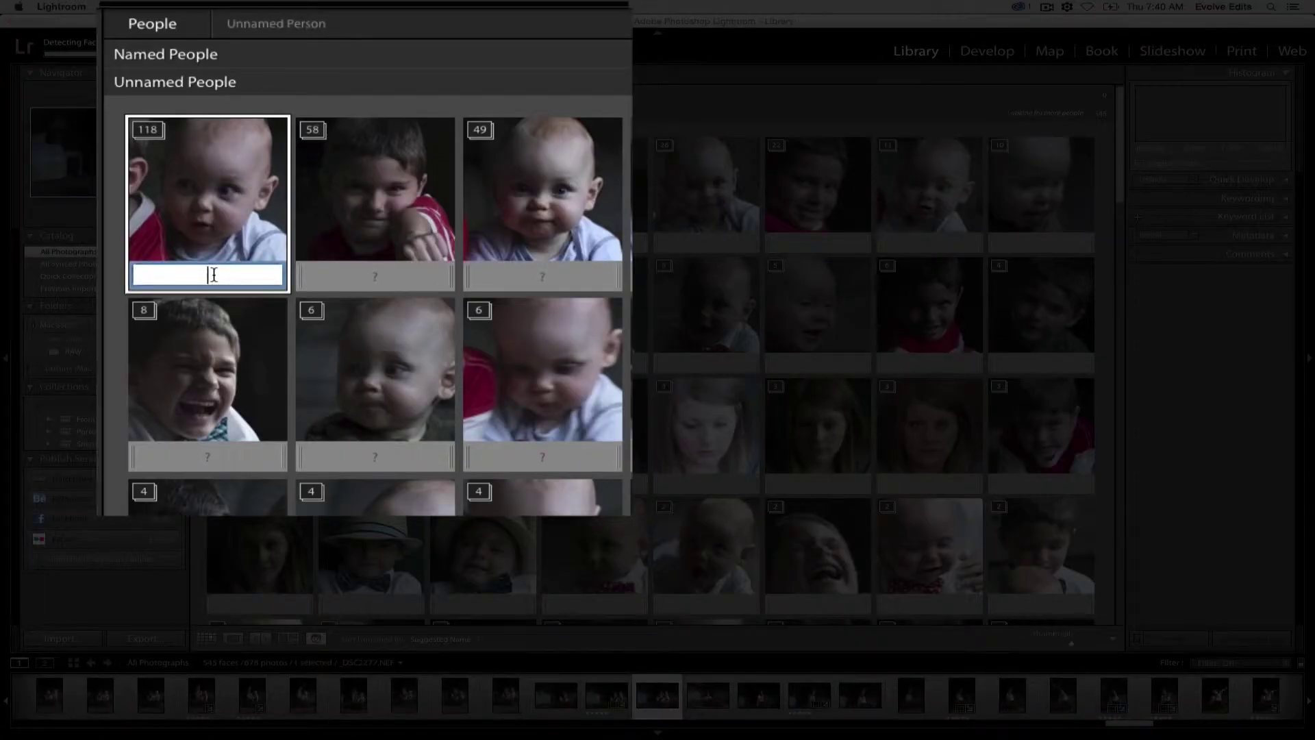
{"action": "type", "text": "Myles"}
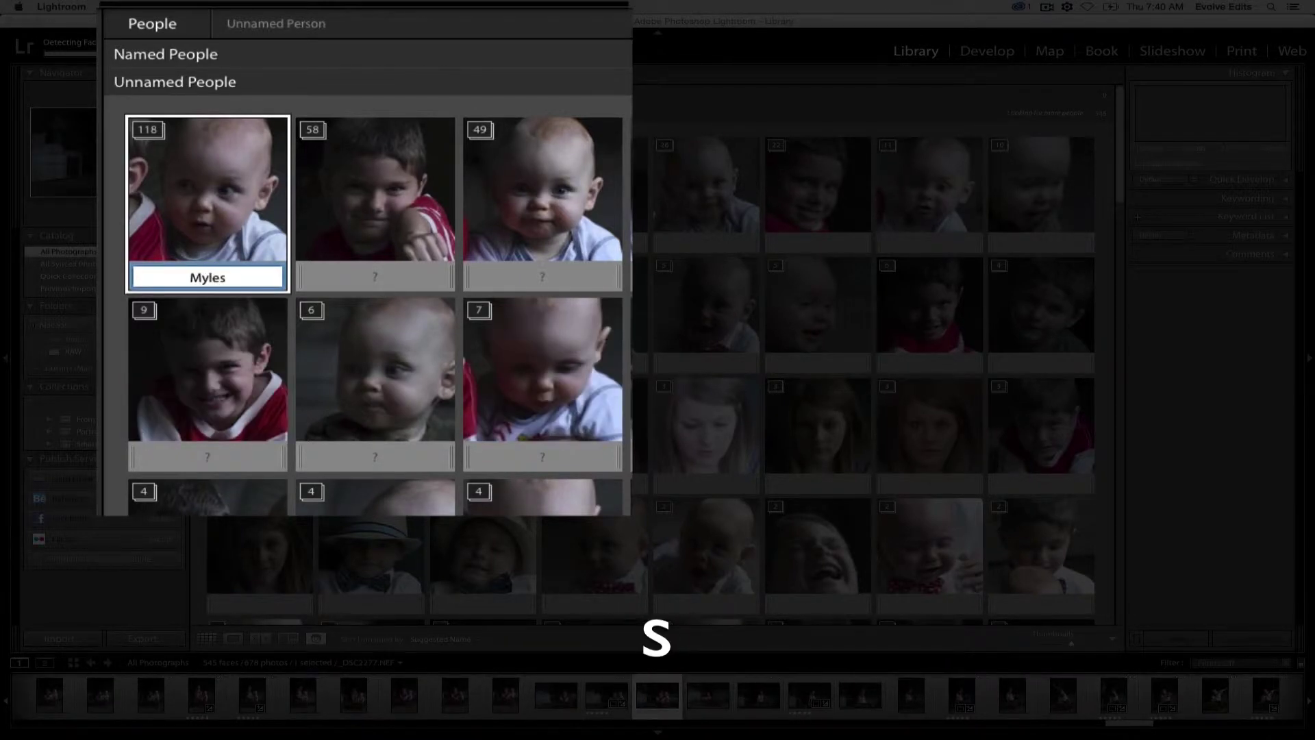
{"action": "key", "text": "Tab"}
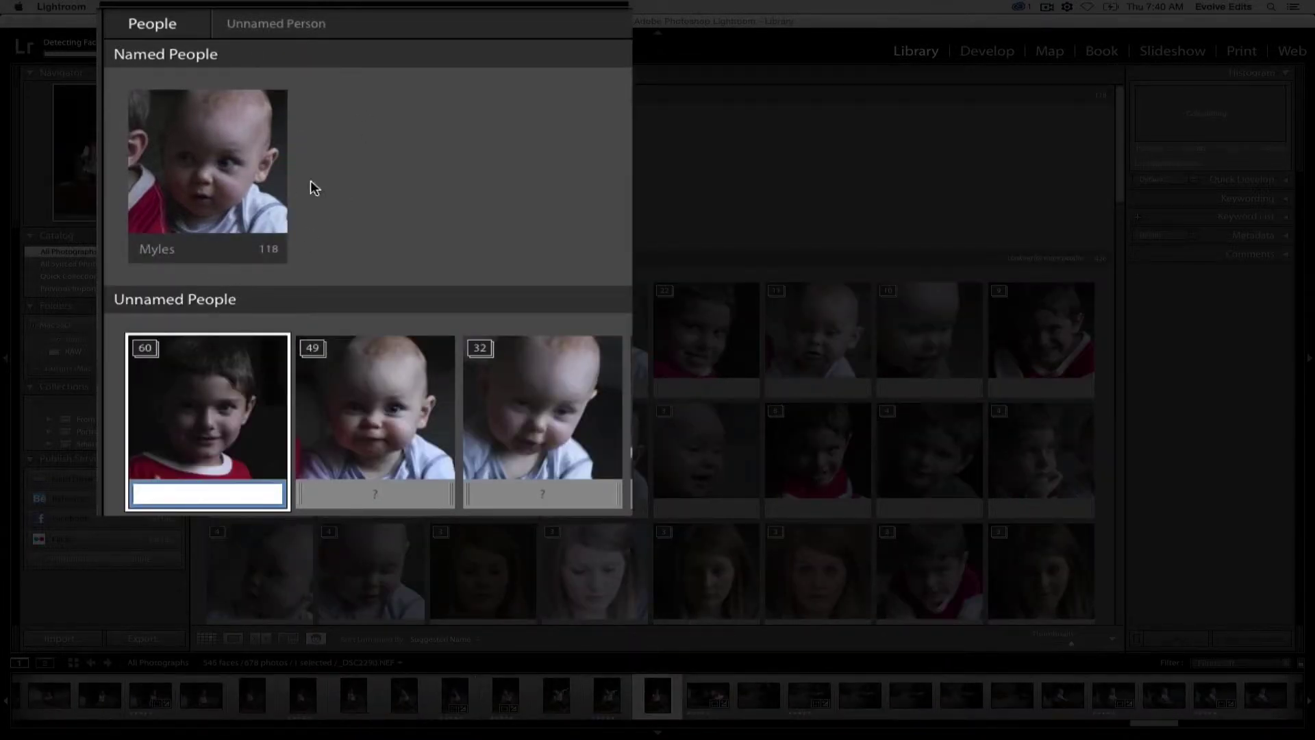
{"action": "type", "text": "Ryder"}
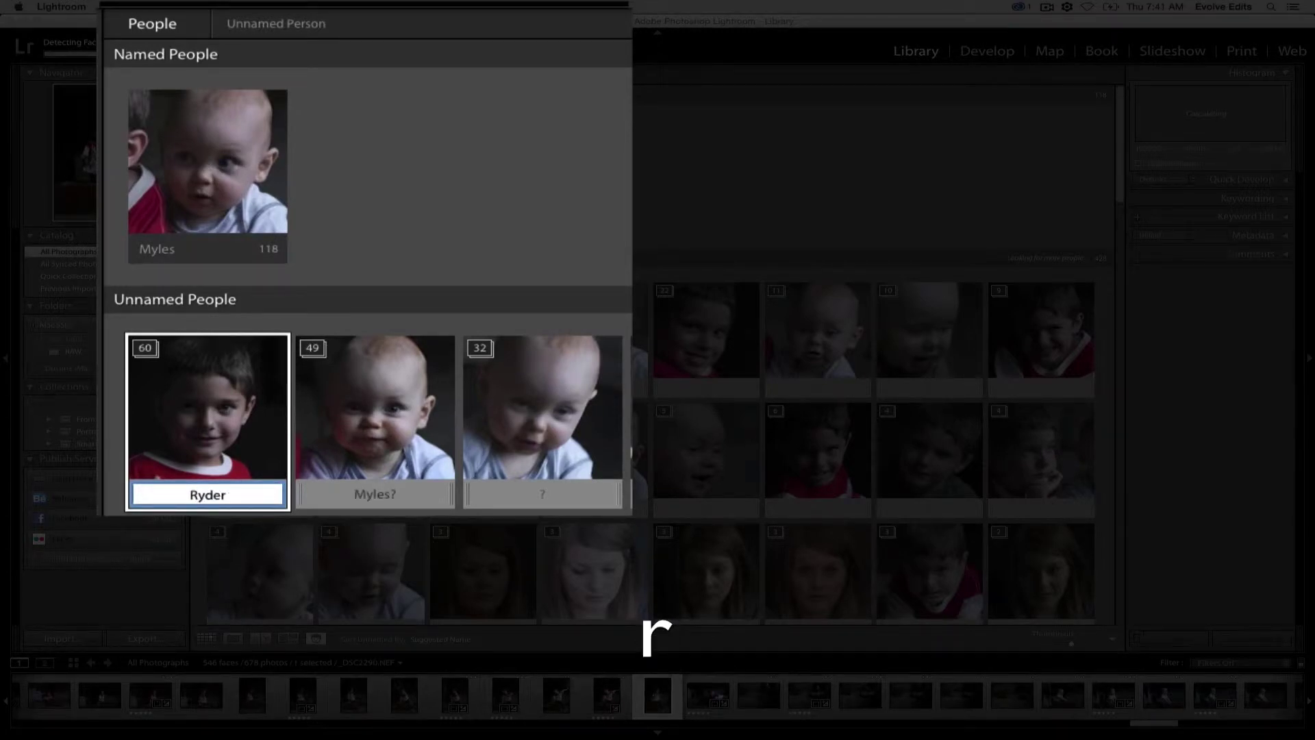
{"action": "key", "text": "Tab"}
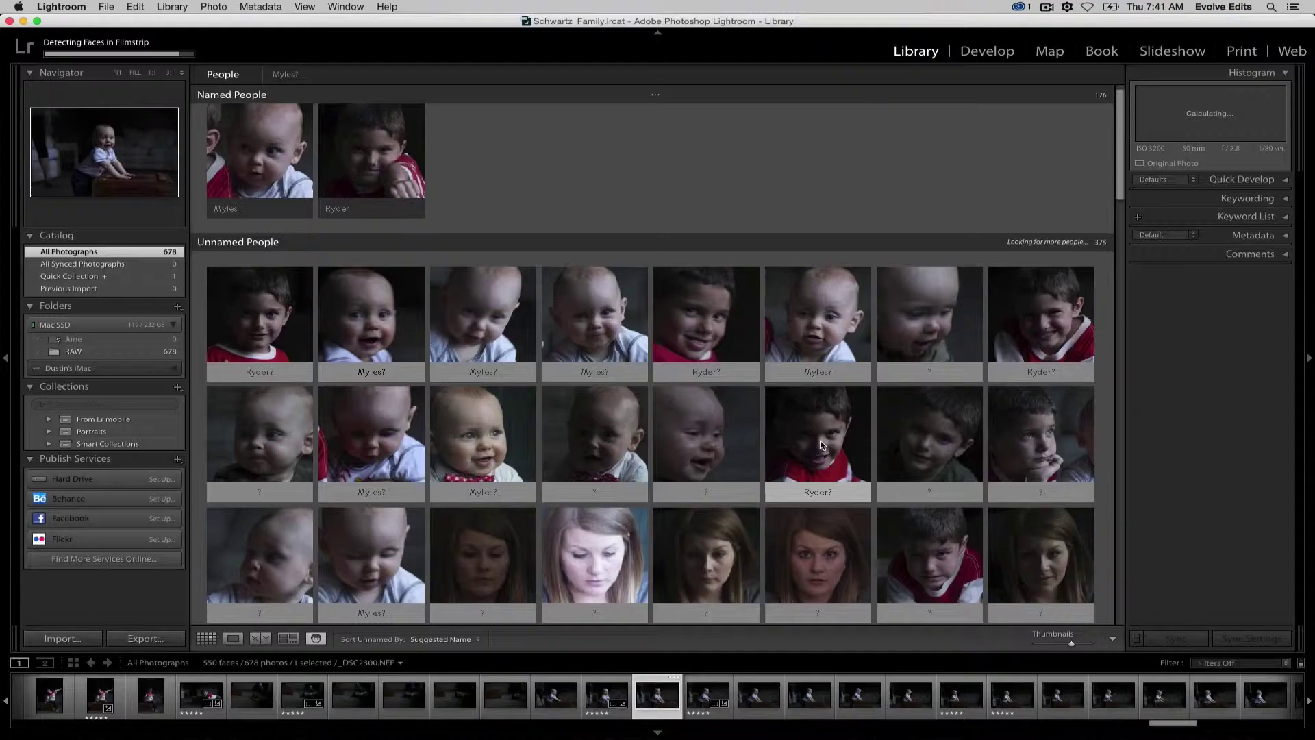
- Review the suggested names across the unnamed people, and return to the start of the photo grid
{"action": "scroll", "coordinate": [819, 446], "scroll_direction": "down", "scroll_amount": 15}
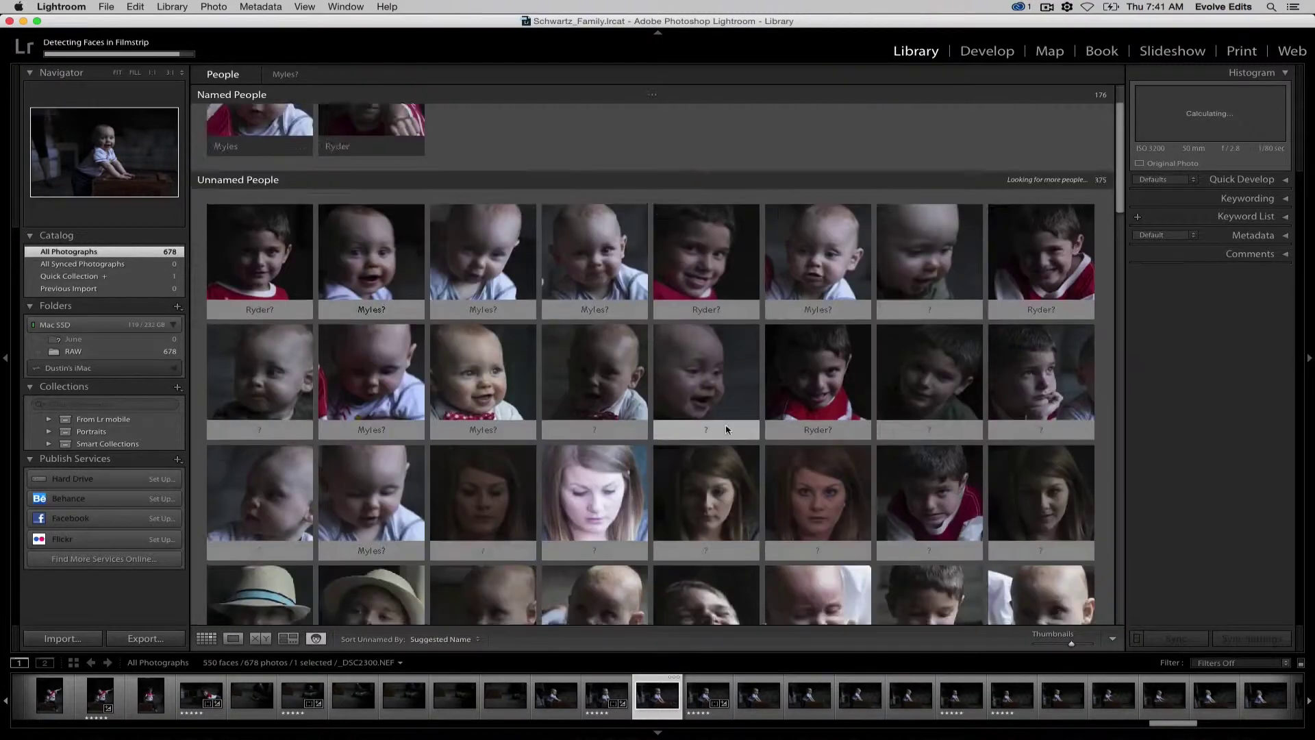
{"action": "scroll", "coordinate": [815, 450], "scroll_direction": "down", "scroll_amount": 5}
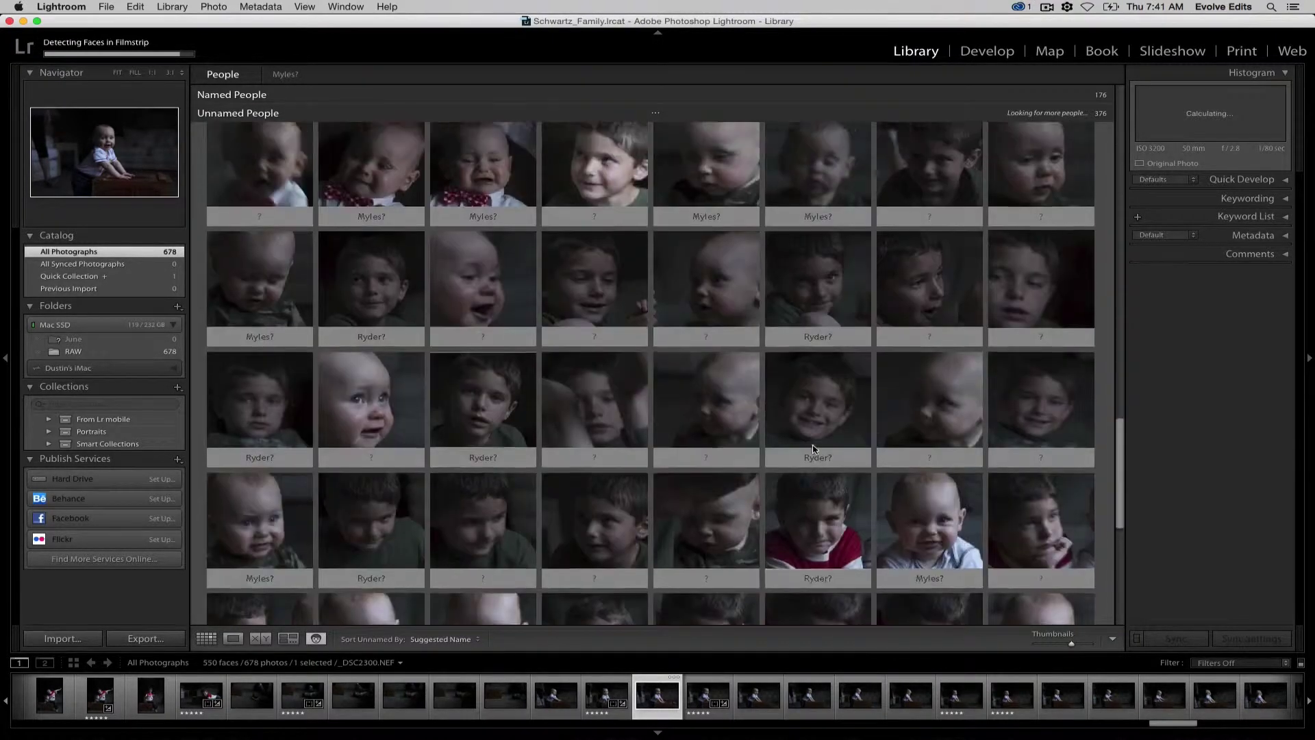
{"action": "scroll", "coordinate": [813, 446], "scroll_direction": "up", "scroll_amount": 3}
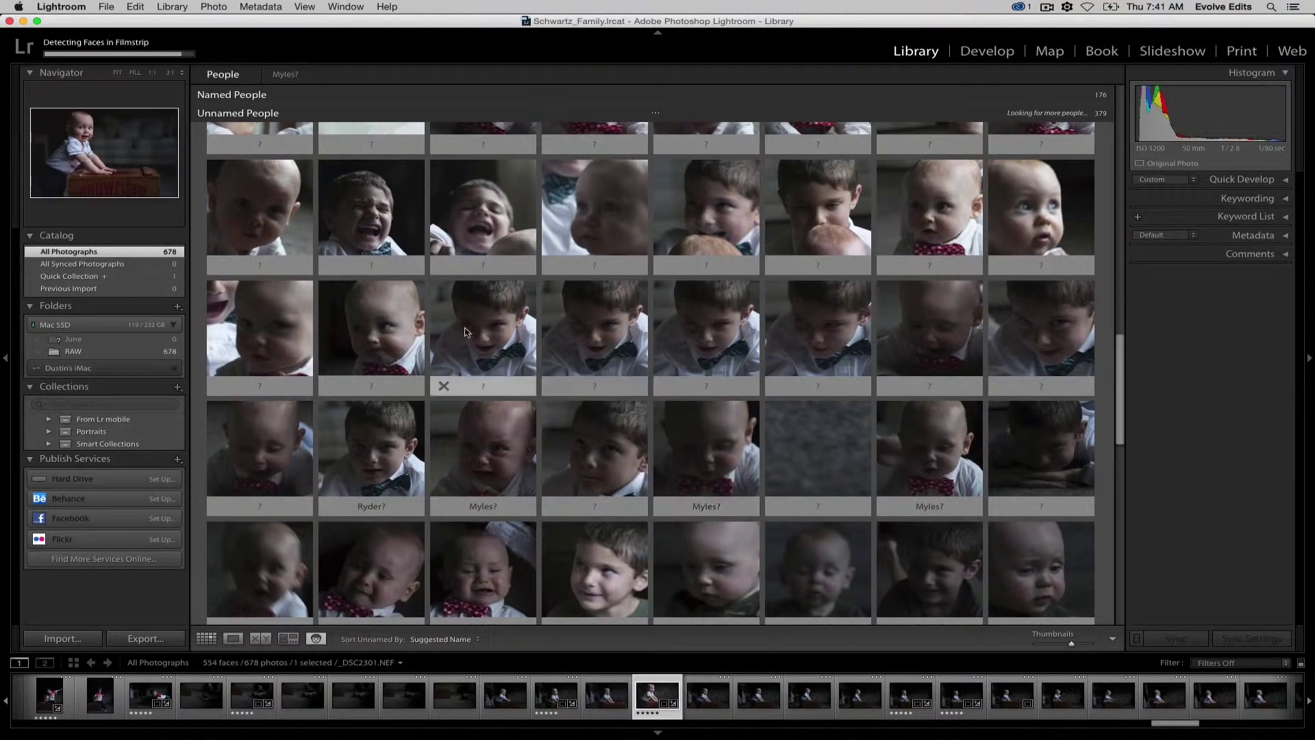
{"action": "scroll", "coordinate": [444, 351], "scroll_direction": "up", "scroll_amount": 10}
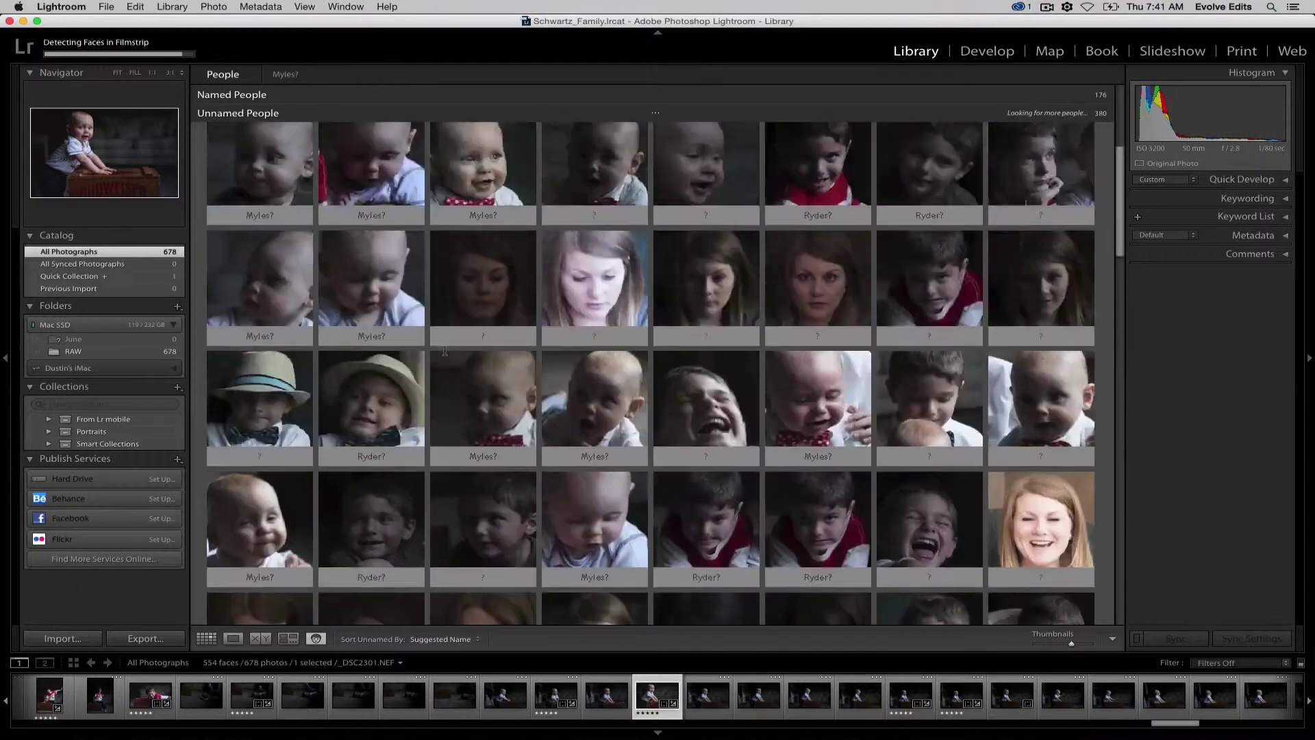
{"action": "scroll", "coordinate": [445, 351], "scroll_direction": "up", "scroll_amount": 5}
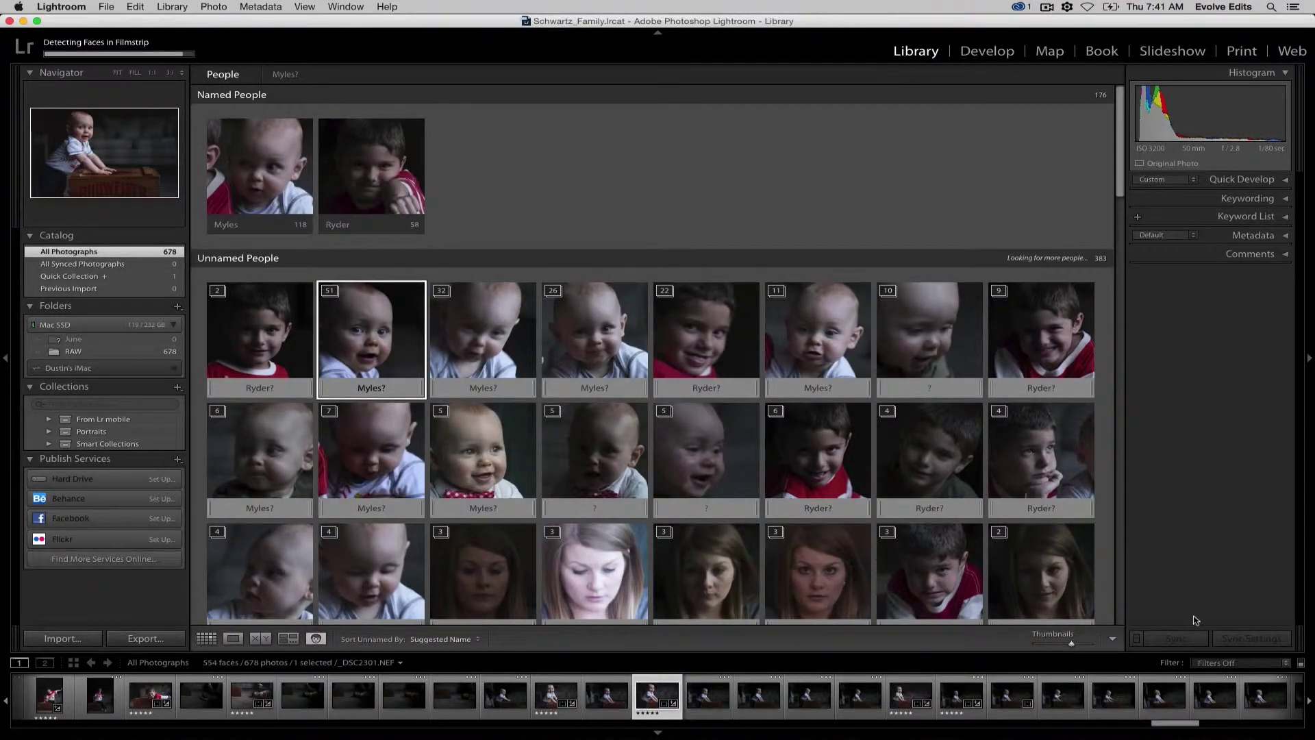
{"action": "left_click", "coordinate": [206, 638]}
{"action": "scroll", "coordinate": [223, 259], "scroll_direction": "up", "scroll_amount": 5}
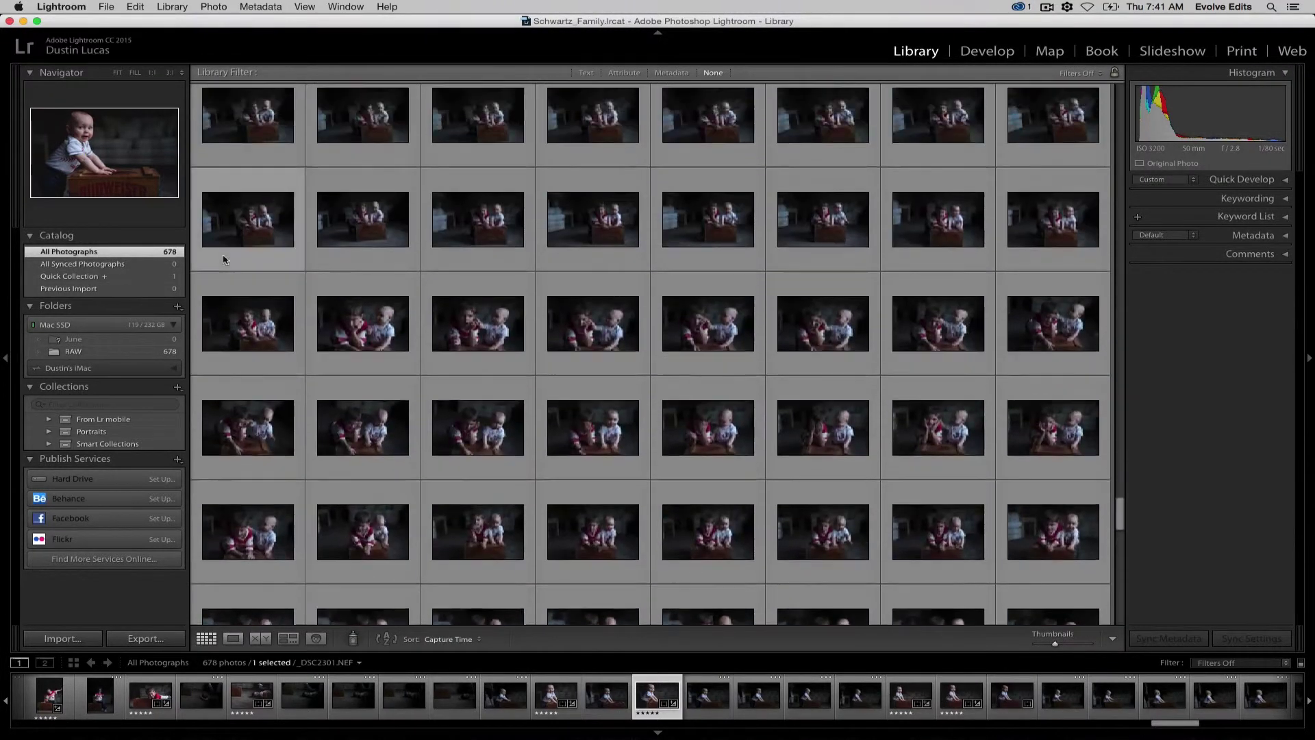
{"action": "scroll", "coordinate": [223, 259], "scroll_direction": "up", "scroll_amount": 15}
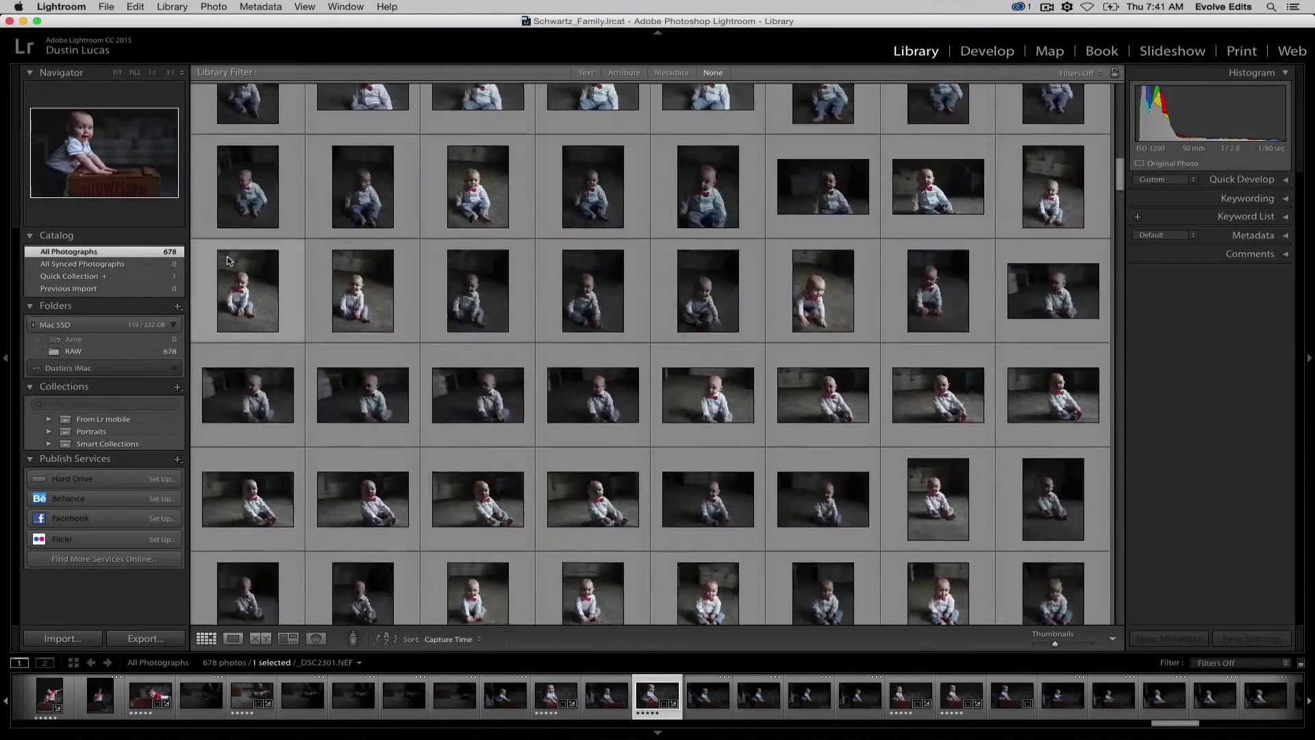
{"action": "scroll", "coordinate": [228, 261], "scroll_direction": "up", "scroll_amount": 5}
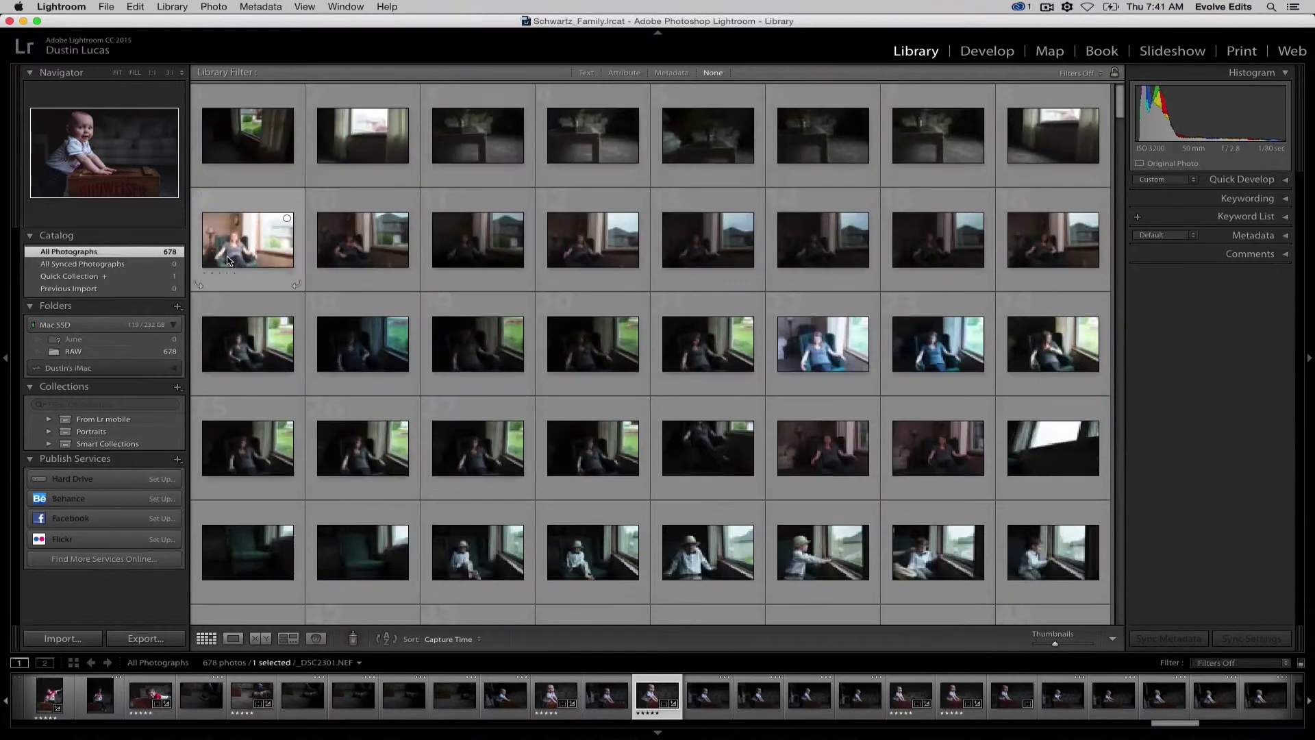
- Open the catalog settings from the preferences, review the File Handling and Metadata options including face detection, and close them
{"action": "left_click", "coordinate": [106, 7]}
{"action": "mouse_move", "coordinate": [61, 7]}
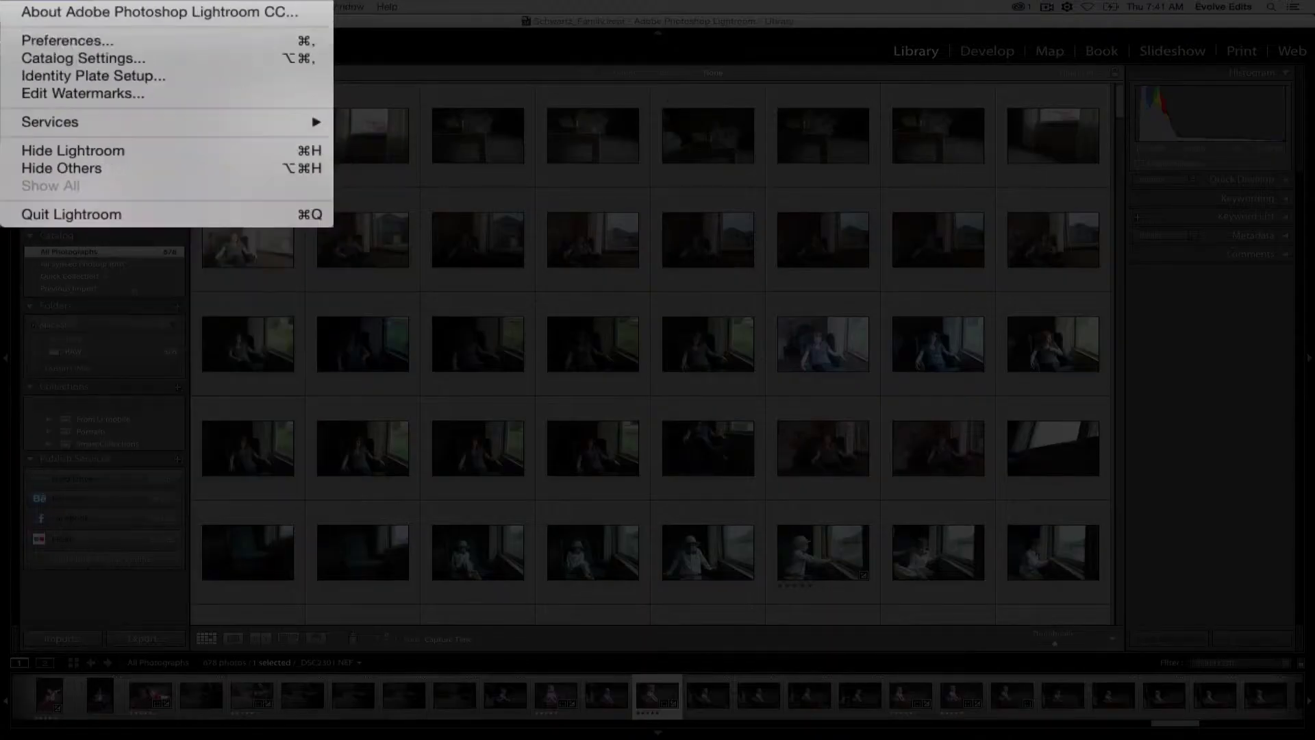
{"action": "left_click", "coordinate": [82, 43]}
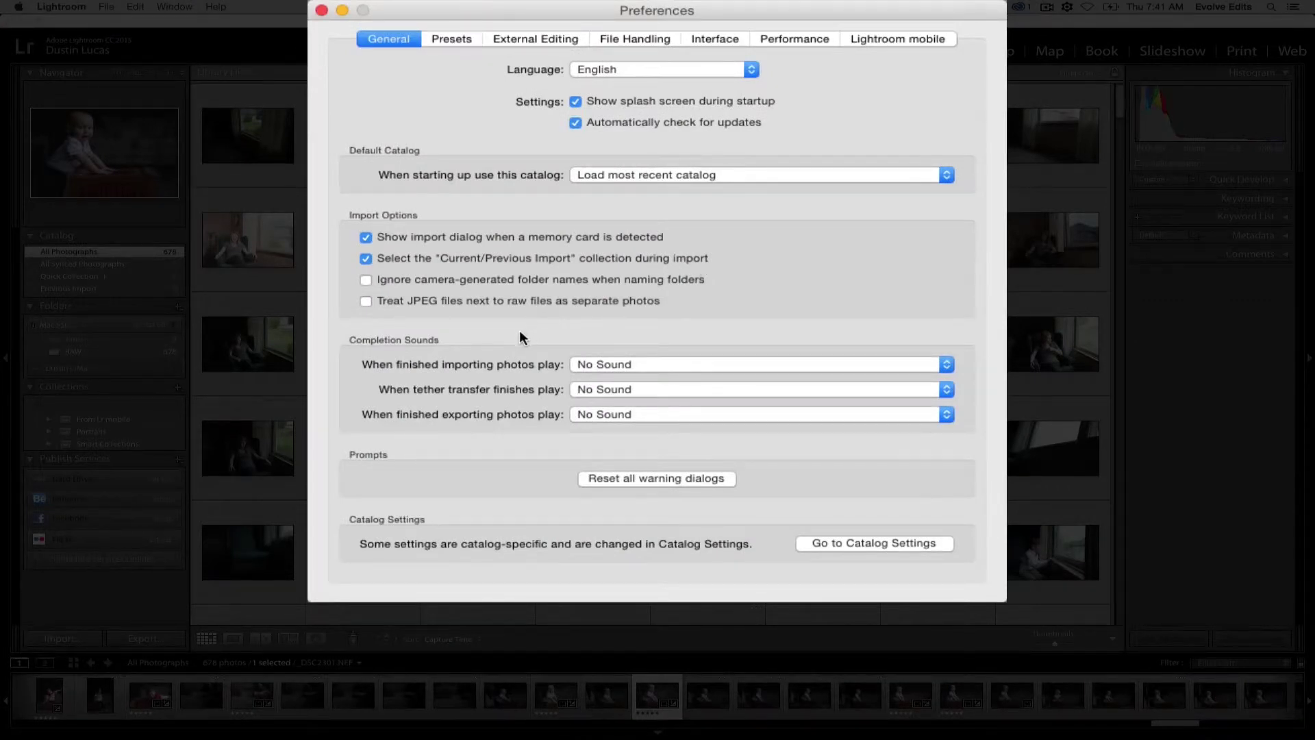
{"action": "left_click", "coordinate": [874, 543]}
{"action": "left_click", "coordinate": [648, 96]}
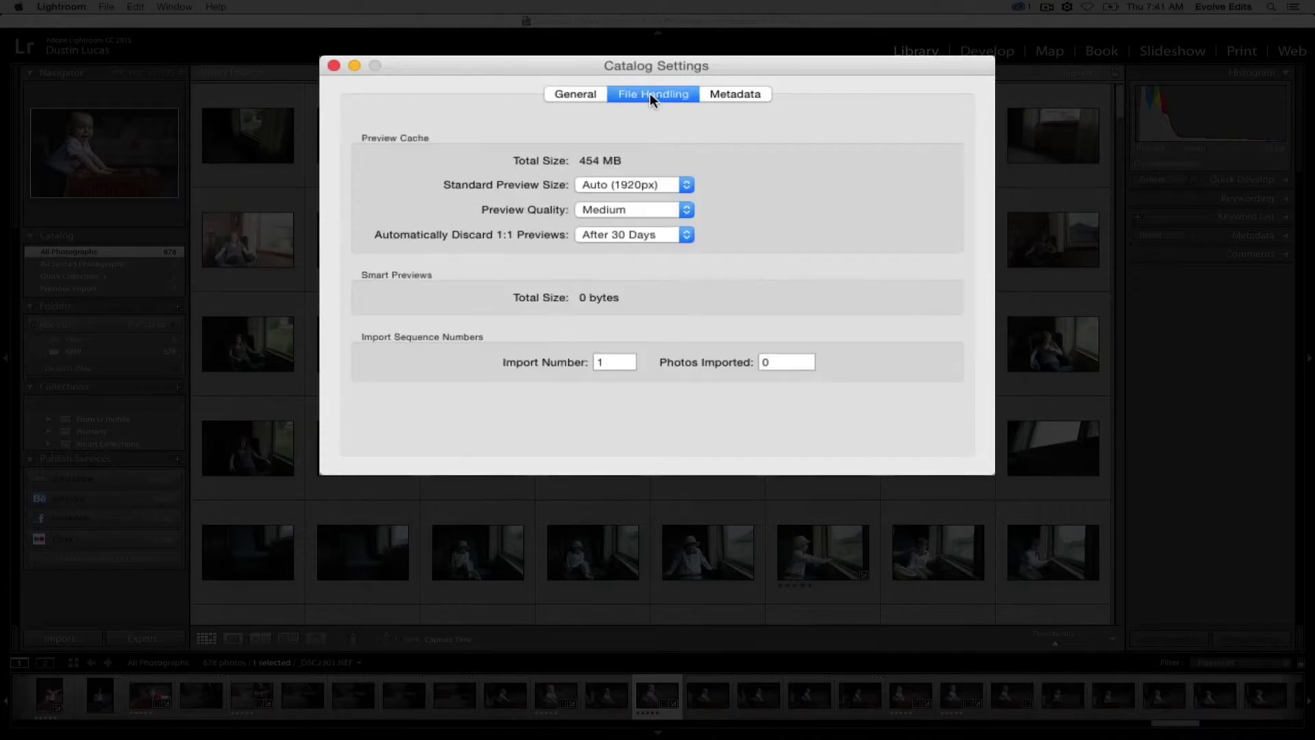
{"action": "left_click", "coordinate": [722, 97]}
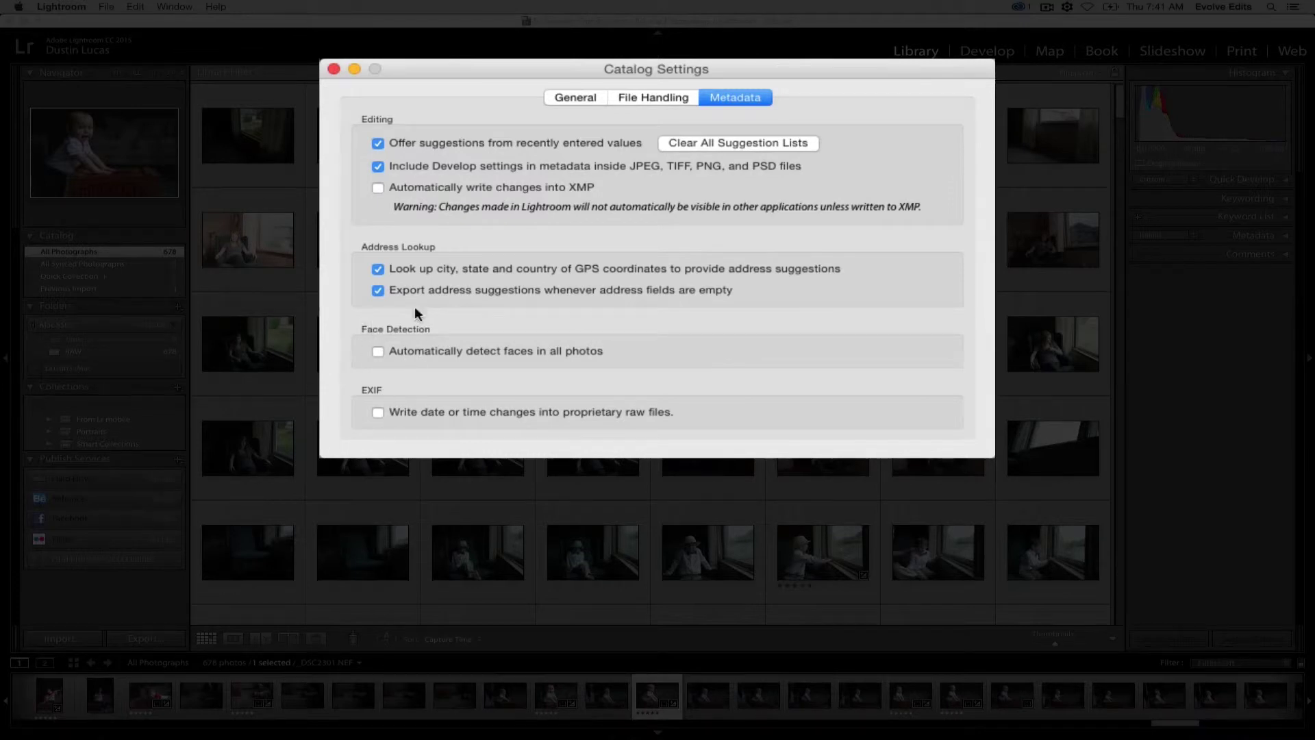
{"action": "left_click", "coordinate": [334, 69]}
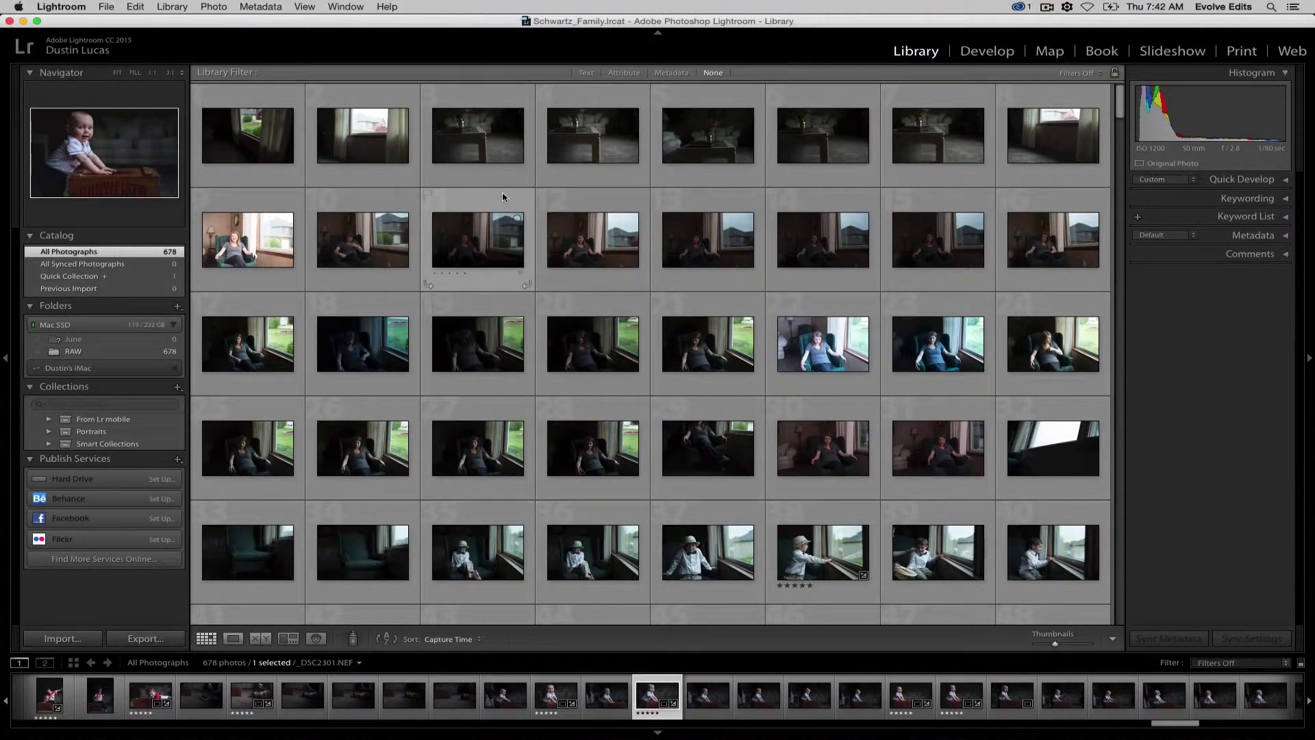
- Show the metadata filter for the library and switch its Label column to Rating, and finally to Flag
{"action": "scroll", "coordinate": [772, 450], "scroll_direction": "down", "scroll_amount": 4}
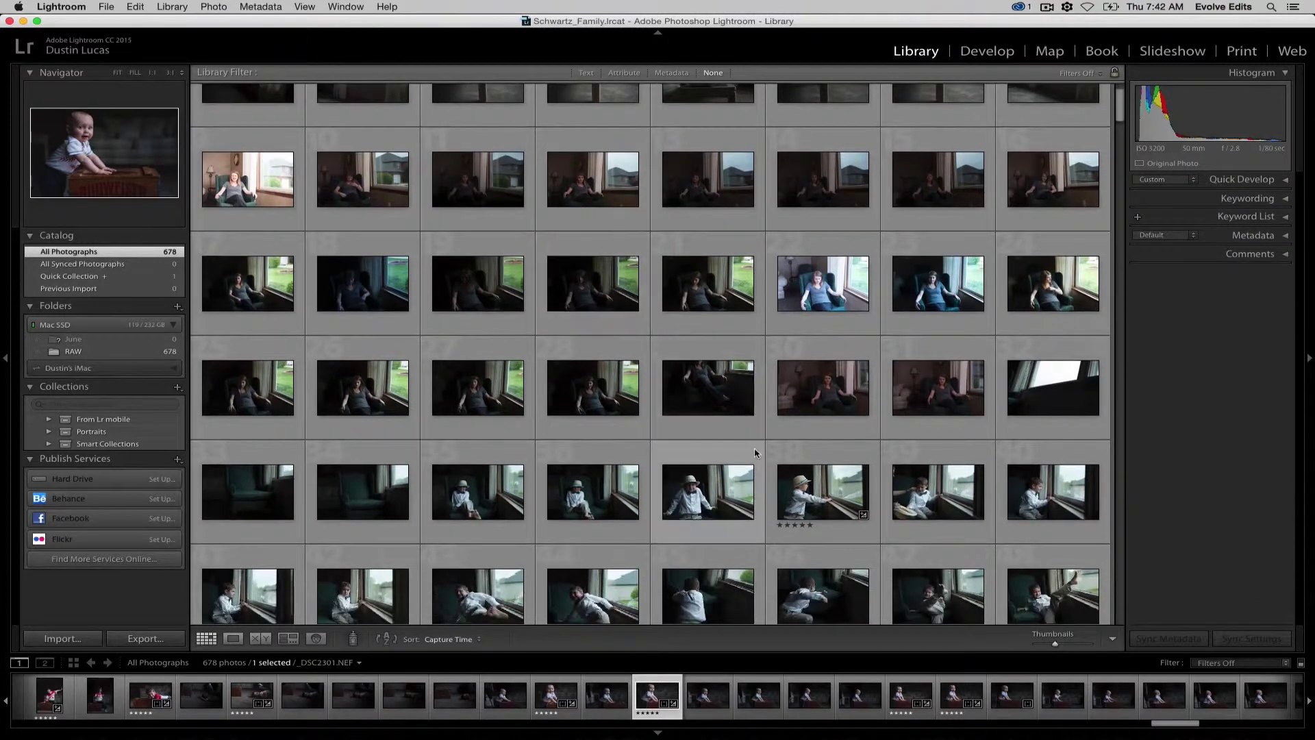
{"action": "scroll", "coordinate": [809, 408], "scroll_direction": "down", "scroll_amount": 1}
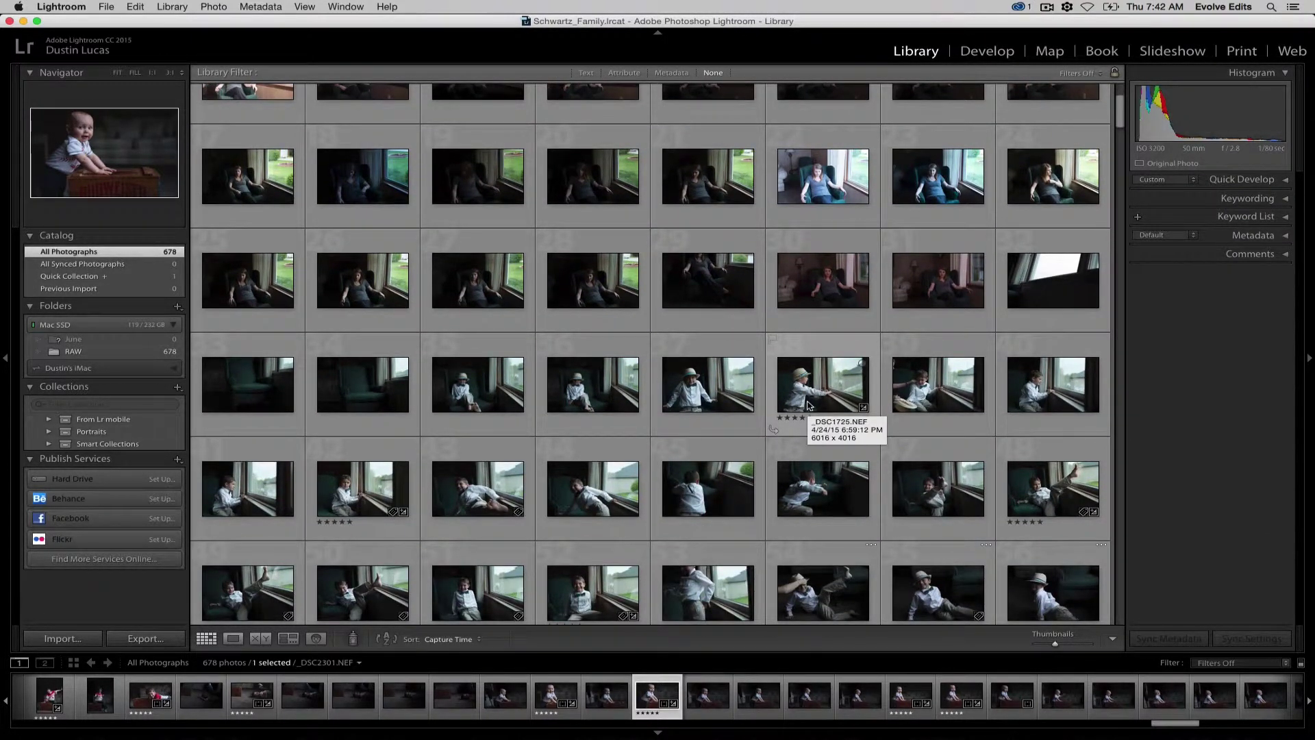
{"action": "scroll", "coordinate": [809, 406], "scroll_direction": "up", "scroll_amount": 5}
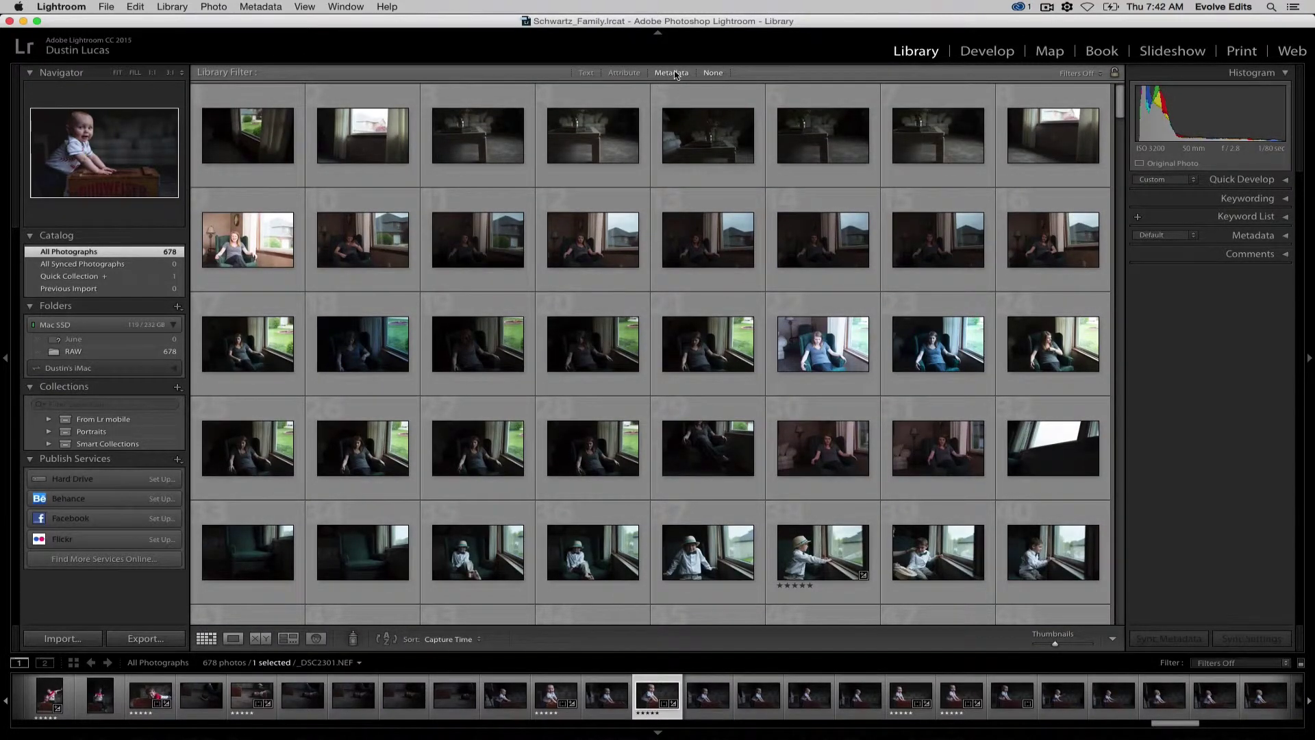
{"action": "left_click", "coordinate": [675, 74]}
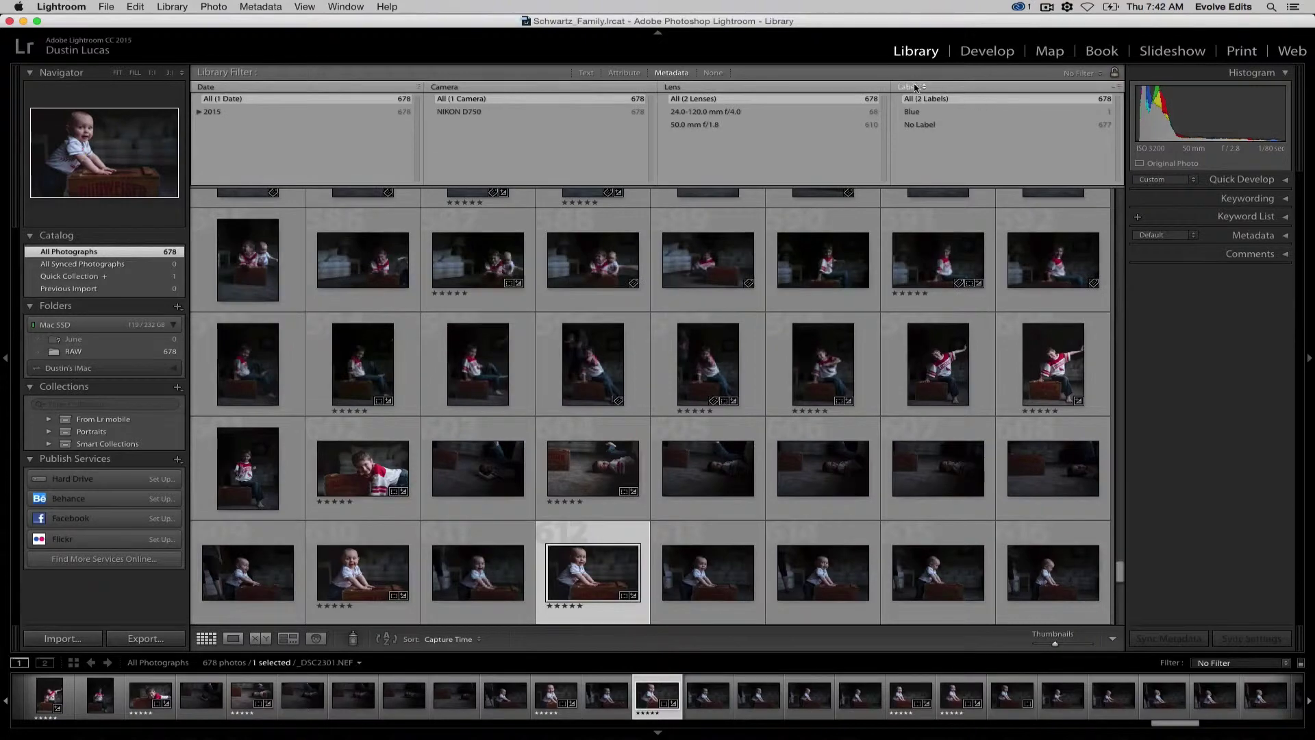
{"action": "left_click", "coordinate": [915, 88]}
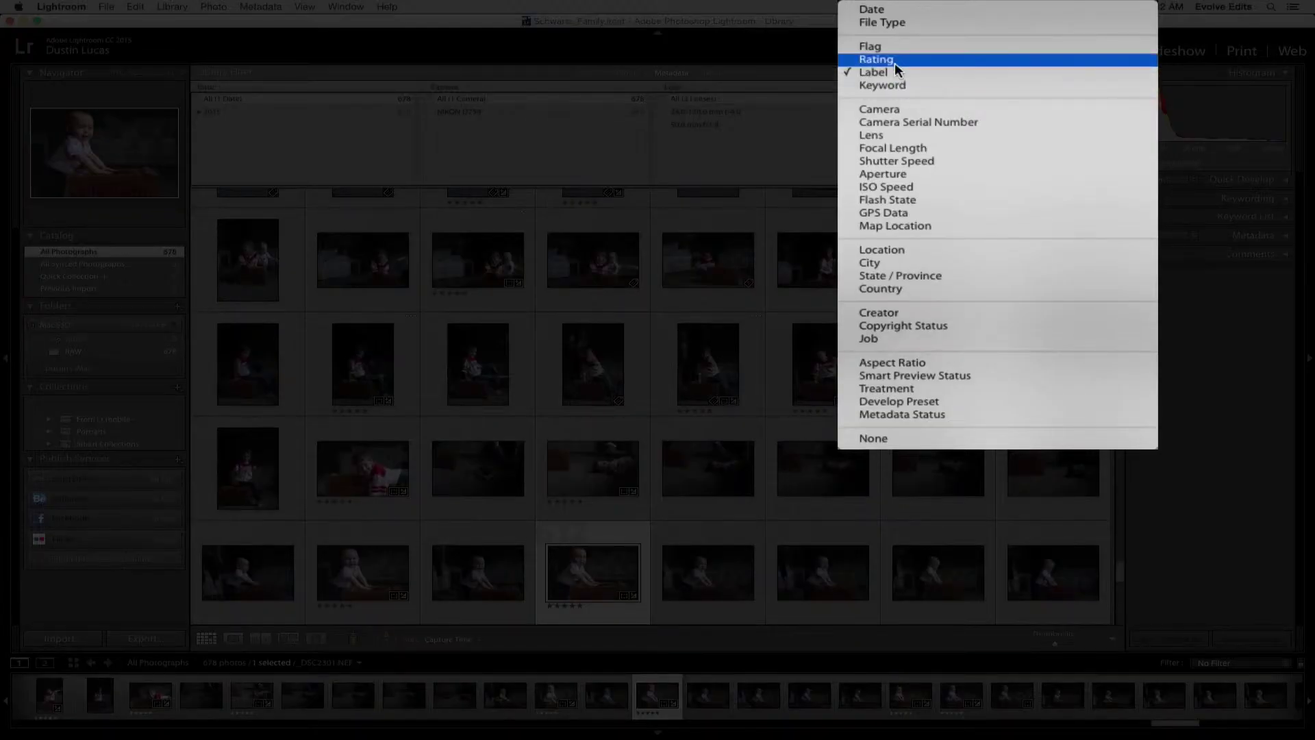
{"action": "left_click", "coordinate": [895, 59]}
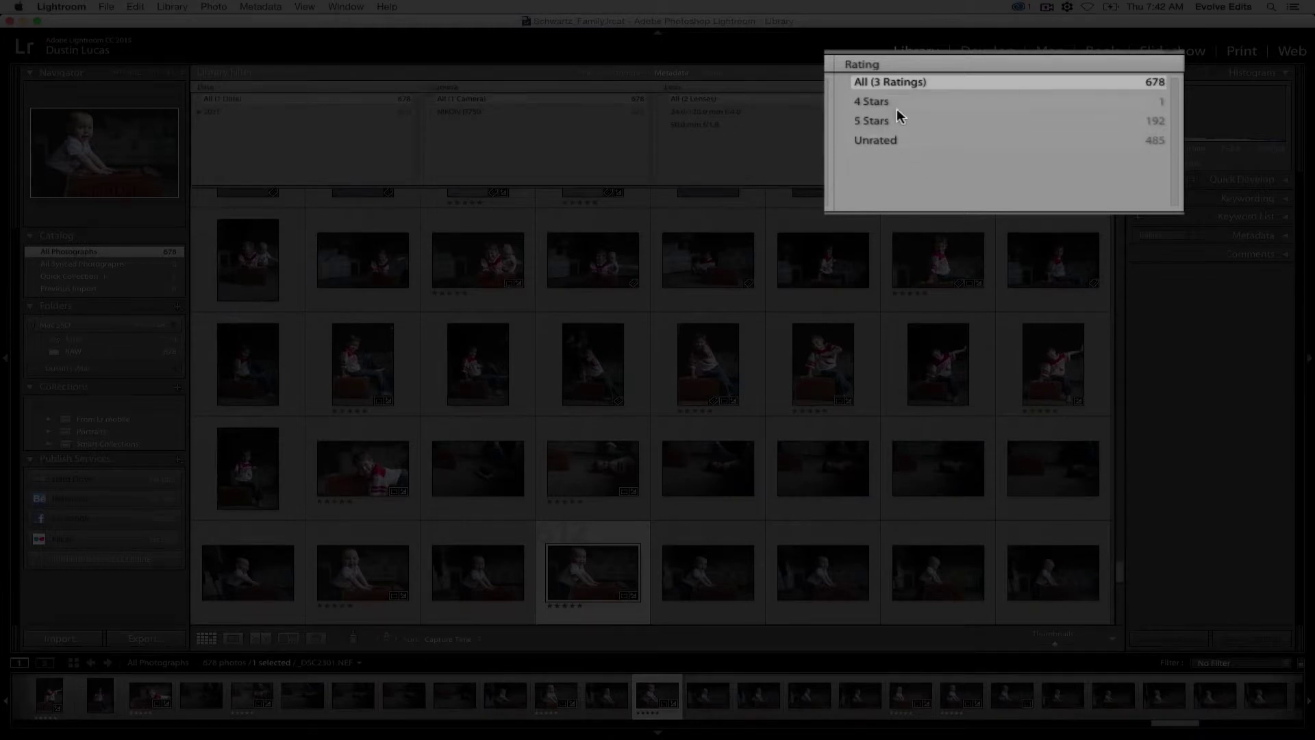
{"action": "left_click", "coordinate": [874, 62]}
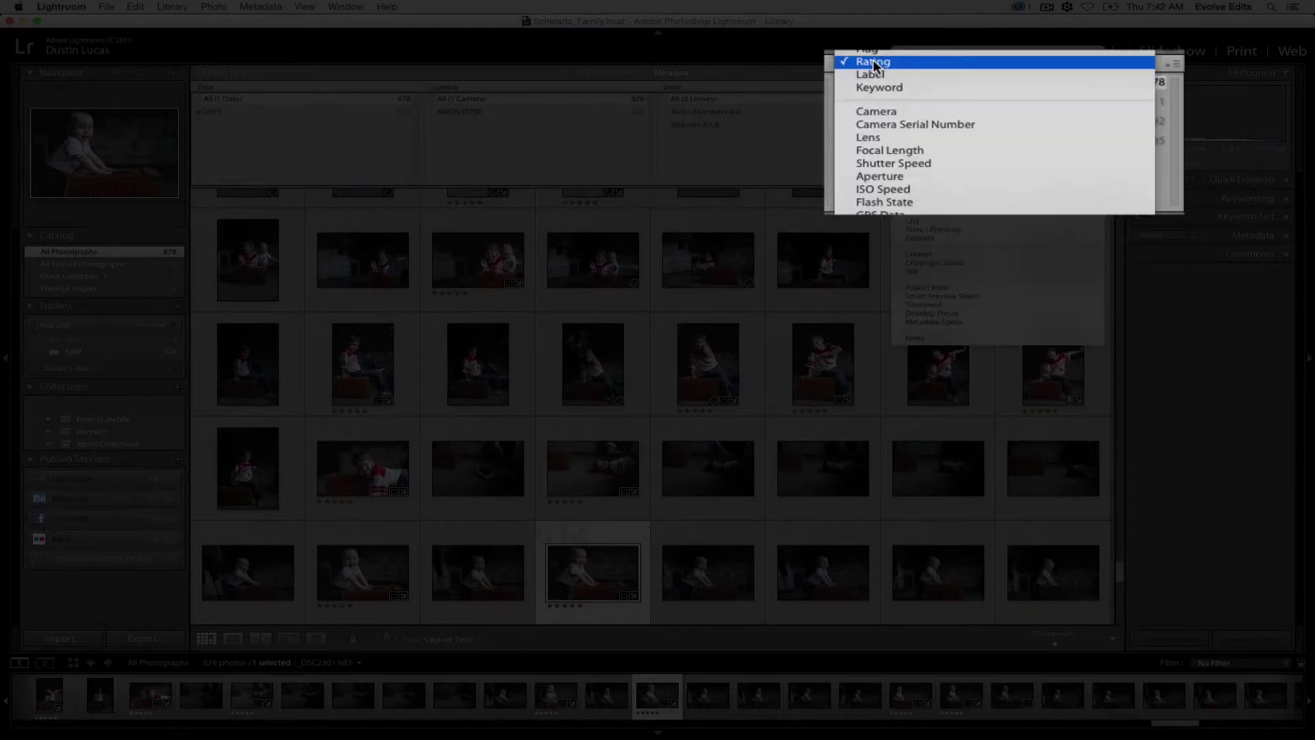
{"action": "left_click", "coordinate": [874, 52]}
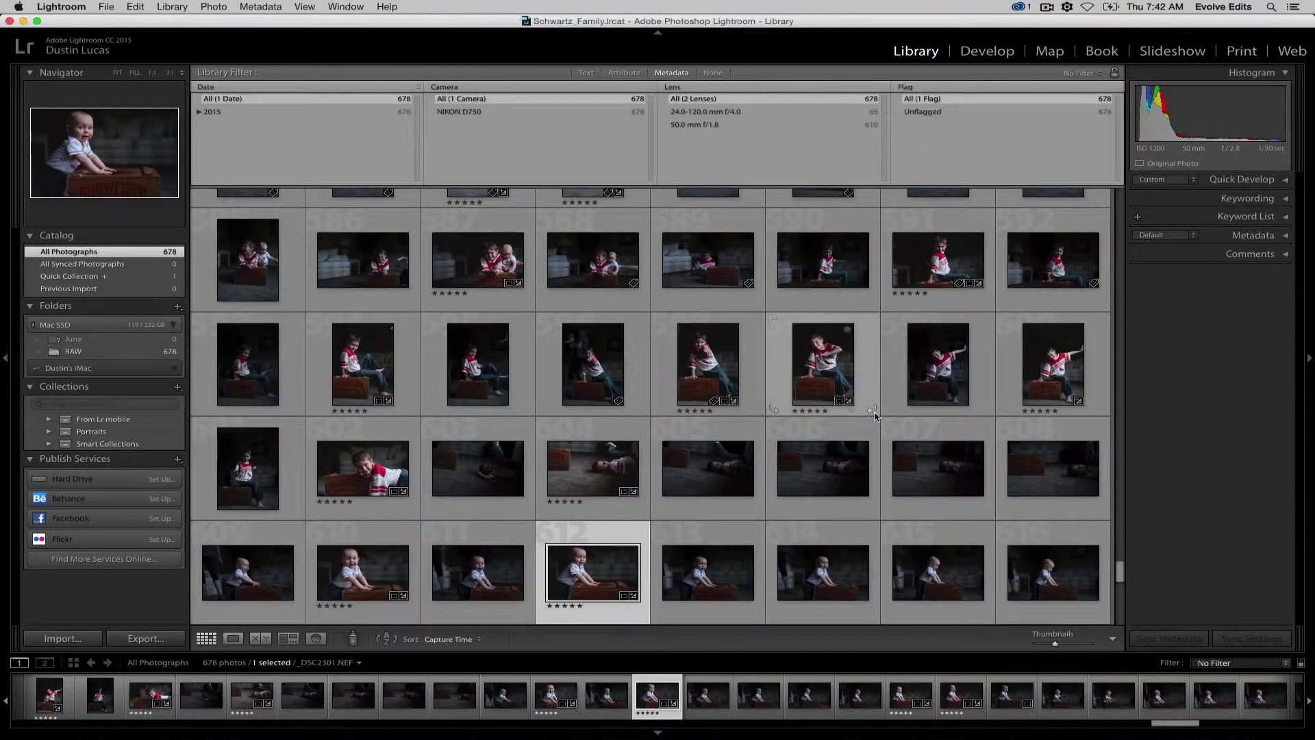
- Set the selected photo 612 of the baby at the wooden box as rejected
{"action": "key", "text": "p"}
{"action": "key", "text": "u"}
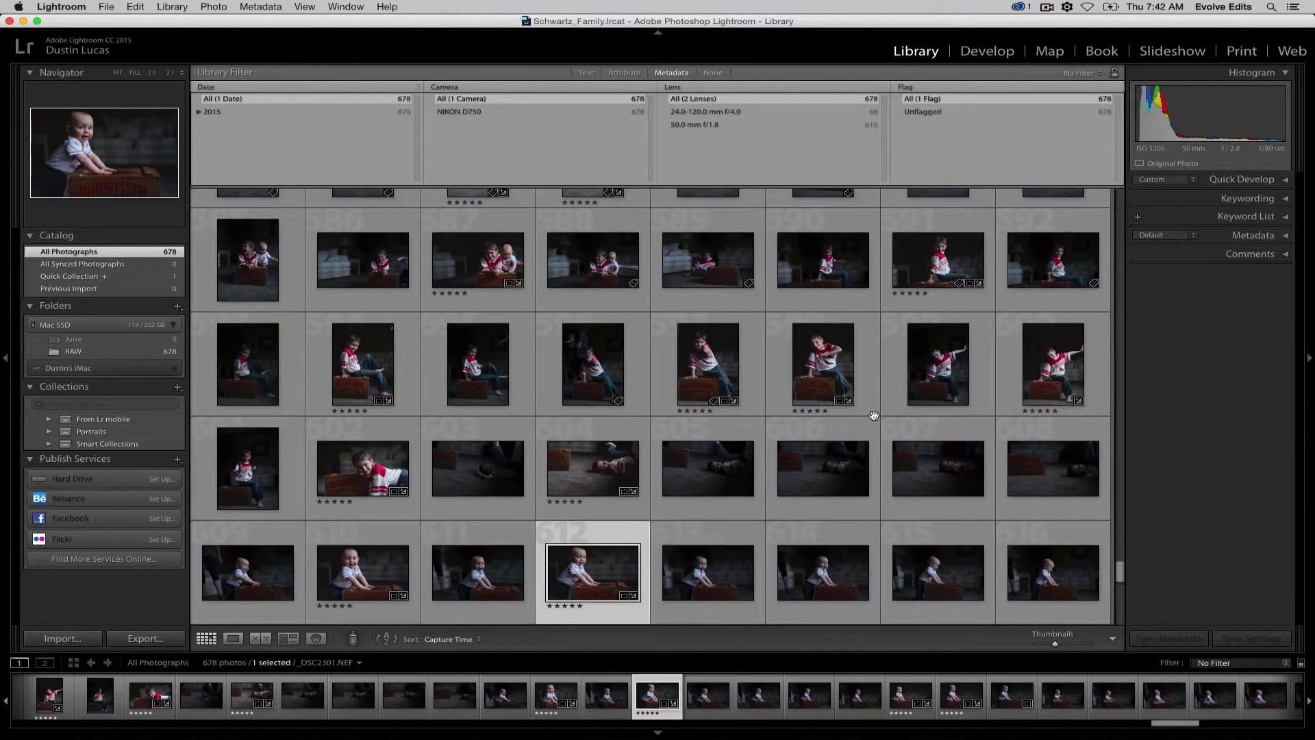
{"action": "key", "text": "x"}
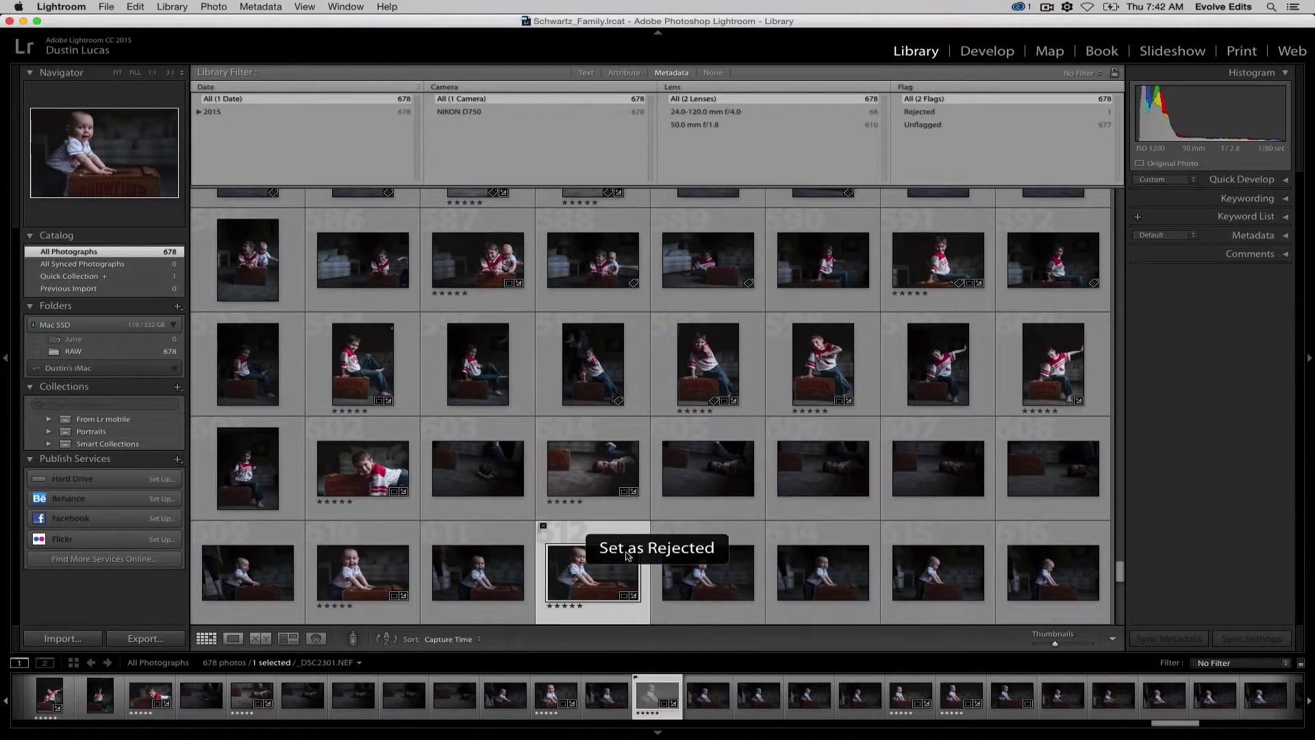
{"action": "left_click", "coordinate": [543, 526]}
{"action": "key", "text": "x"}
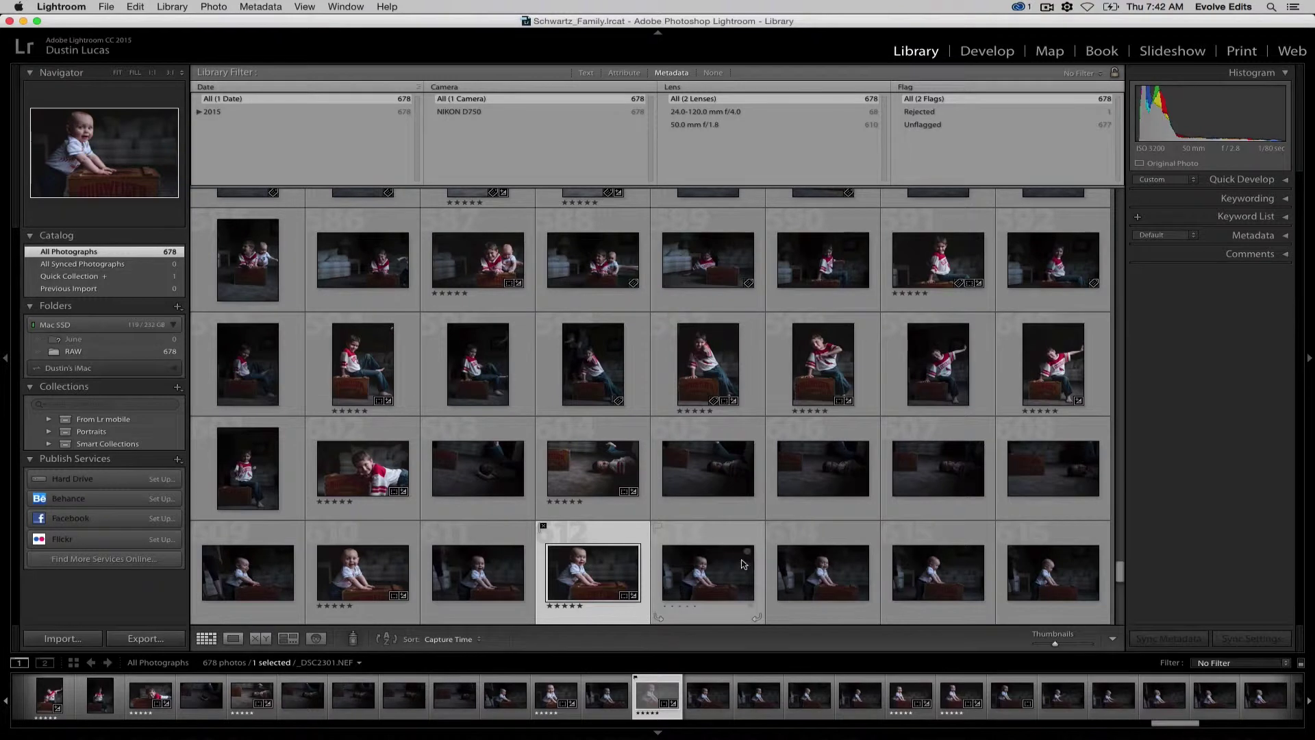
- Flag photo 614 as a pick and set photo 615 as unflagged
{"action": "left_click", "coordinate": [797, 567]}
{"action": "key", "text": "p"}
{"action": "left_click", "coordinate": [915, 577]}
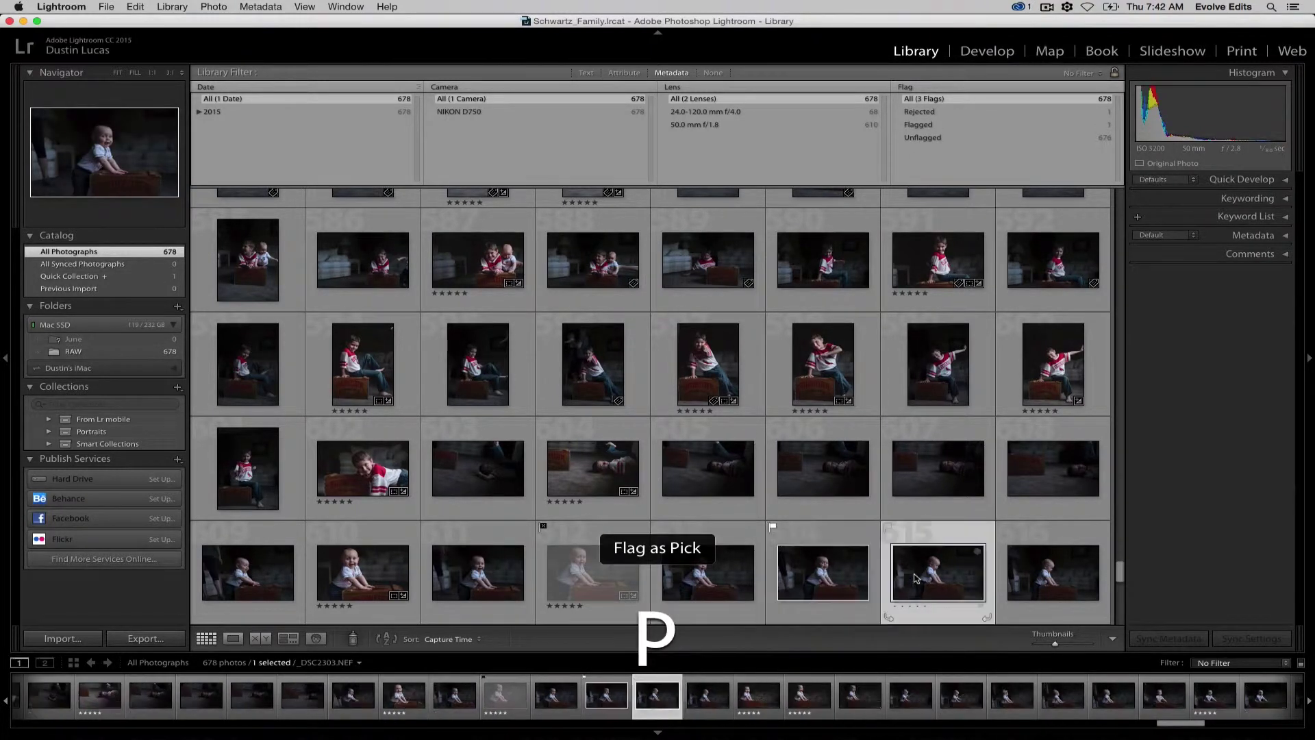
{"action": "key", "text": "u"}
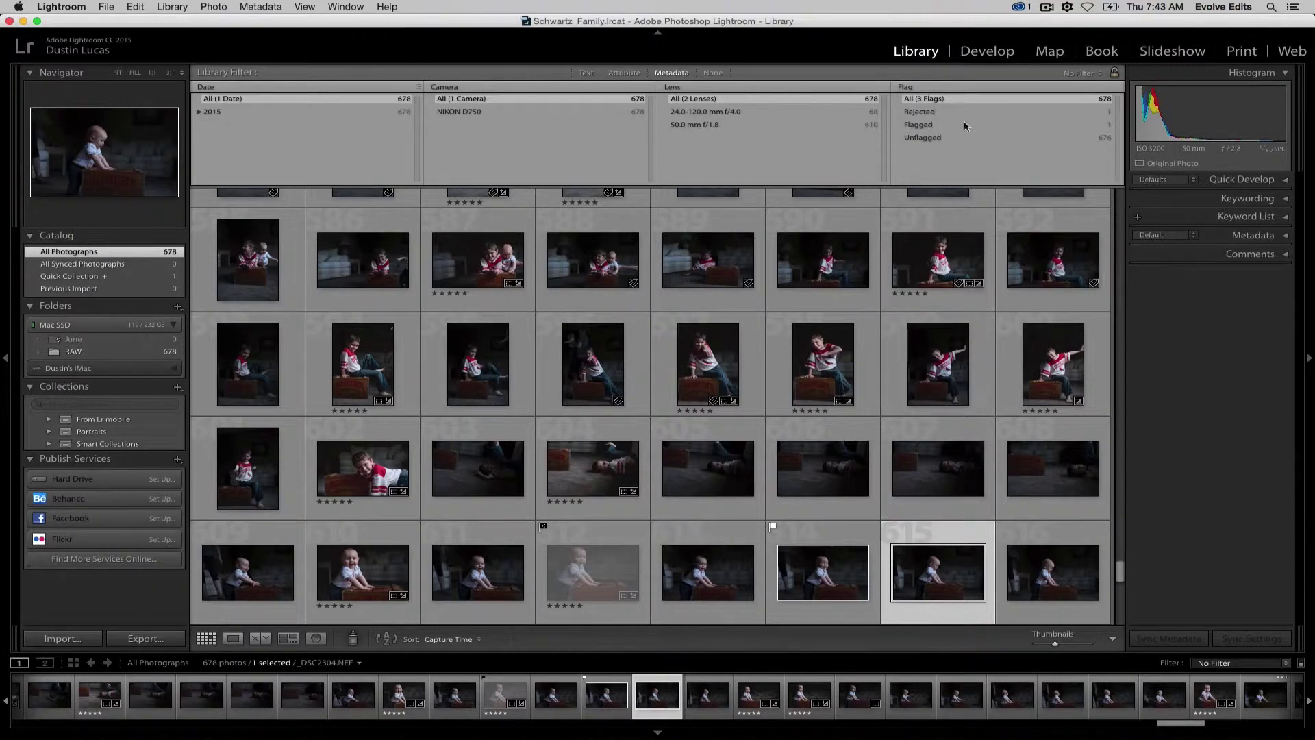
- Remove the rejected flag from photo 612 and the pick flag from photo 614
{"action": "left_click", "coordinate": [601, 578]}
{"action": "left_click", "coordinate": [545, 527]}
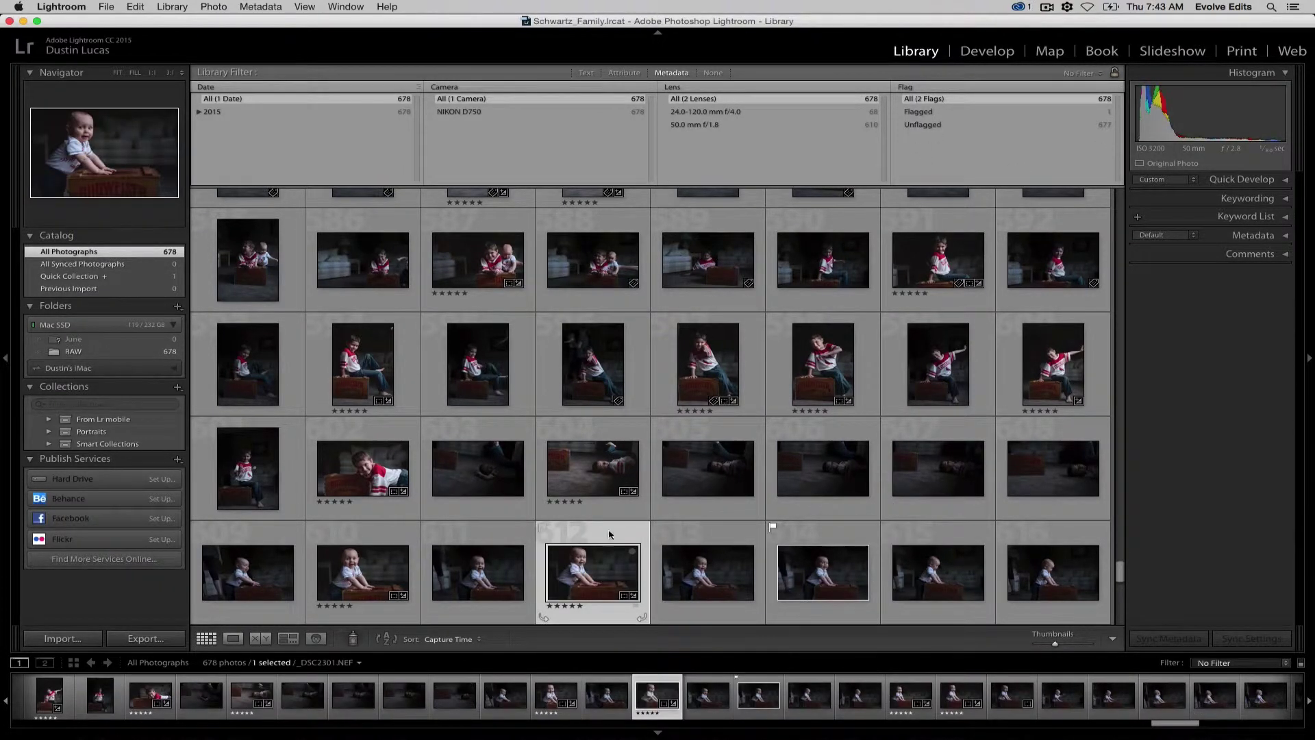
{"action": "left_click", "coordinate": [774, 527]}
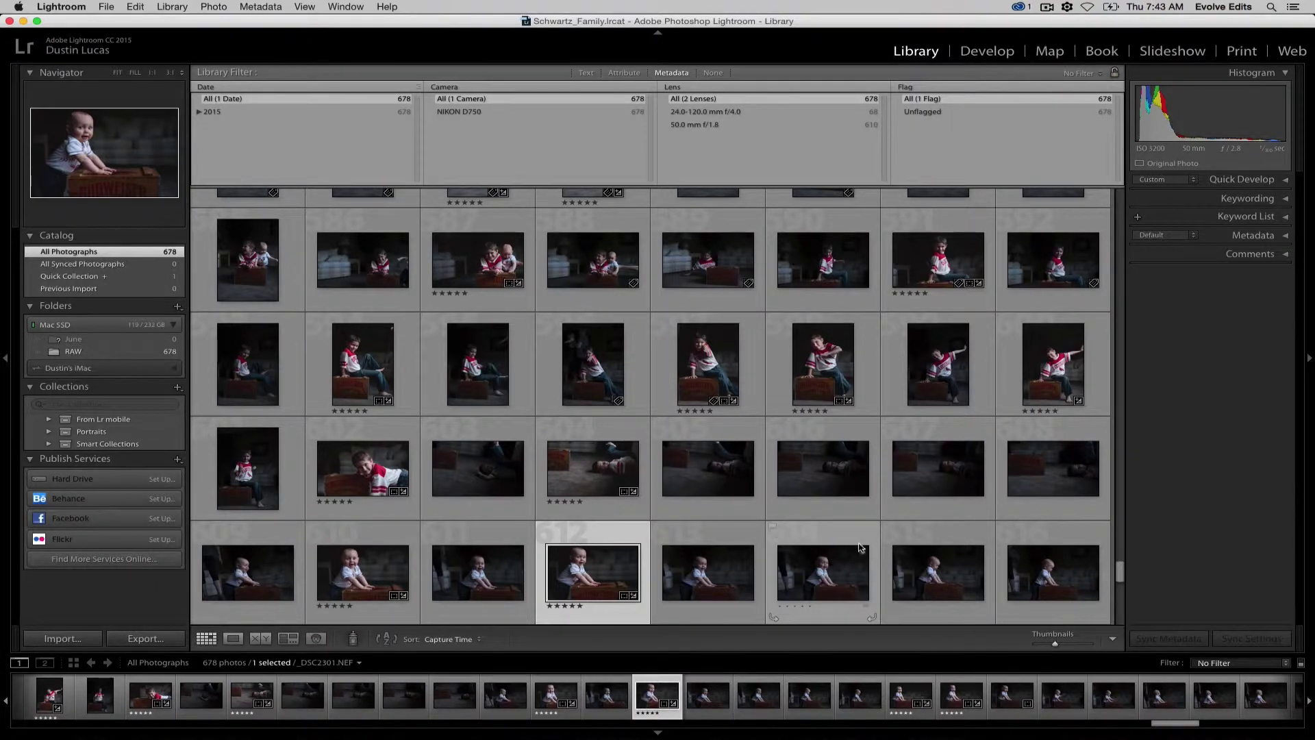
- Switch the metadata filter's Flag column to Rating and filter the library to the 5 Stars photos
{"action": "scroll", "coordinate": [847, 543], "scroll_direction": "up", "scroll_amount": 5}
{"action": "scroll", "coordinate": [860, 469], "scroll_direction": "up", "scroll_amount": 10}
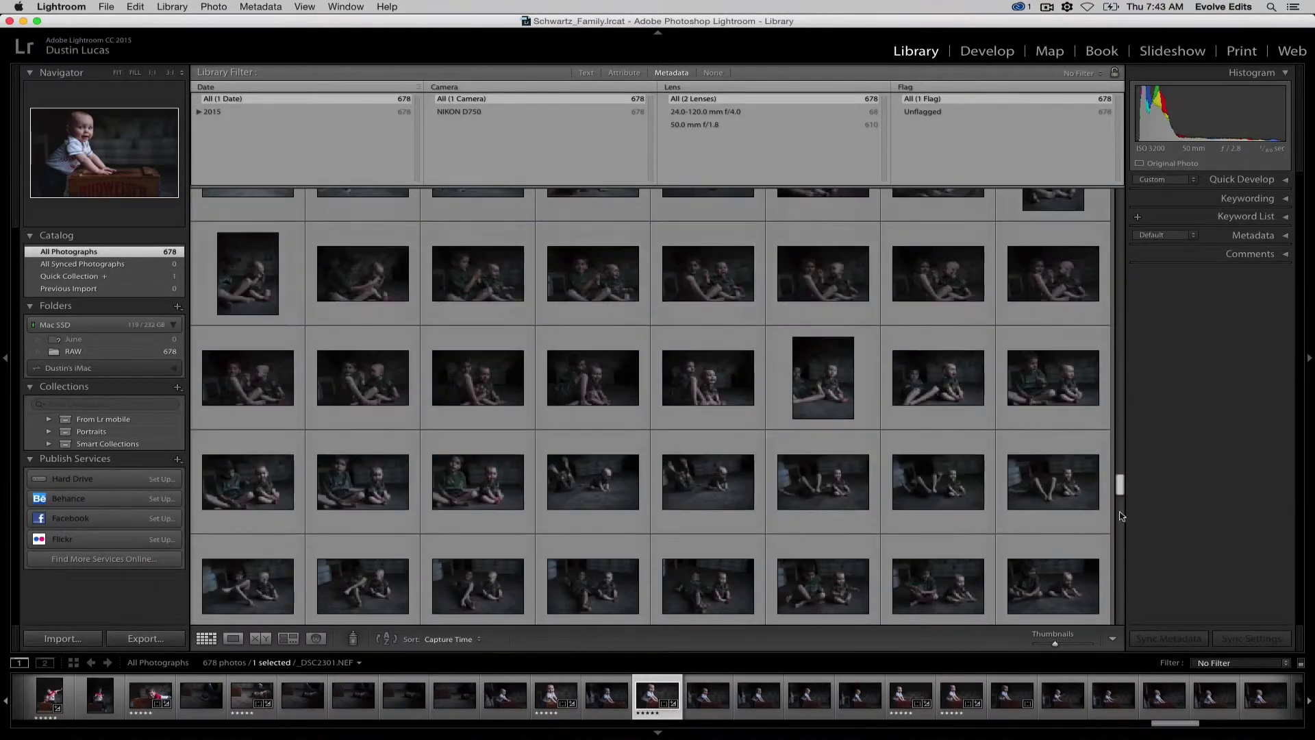
{"action": "left_click_drag", "start_coordinate": [1120, 493], "coordinate": [1126, 254]}
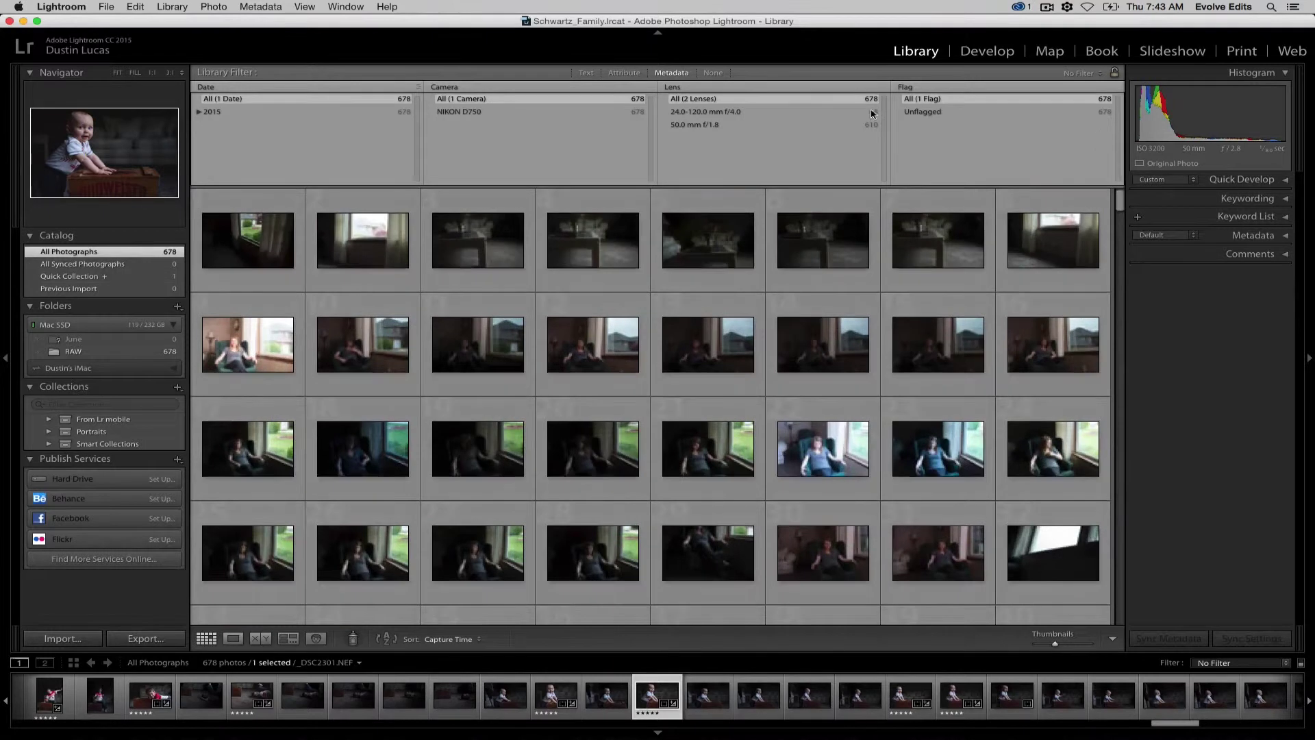
{"action": "left_click", "coordinate": [907, 87]}
{"action": "left_click", "coordinate": [918, 94]}
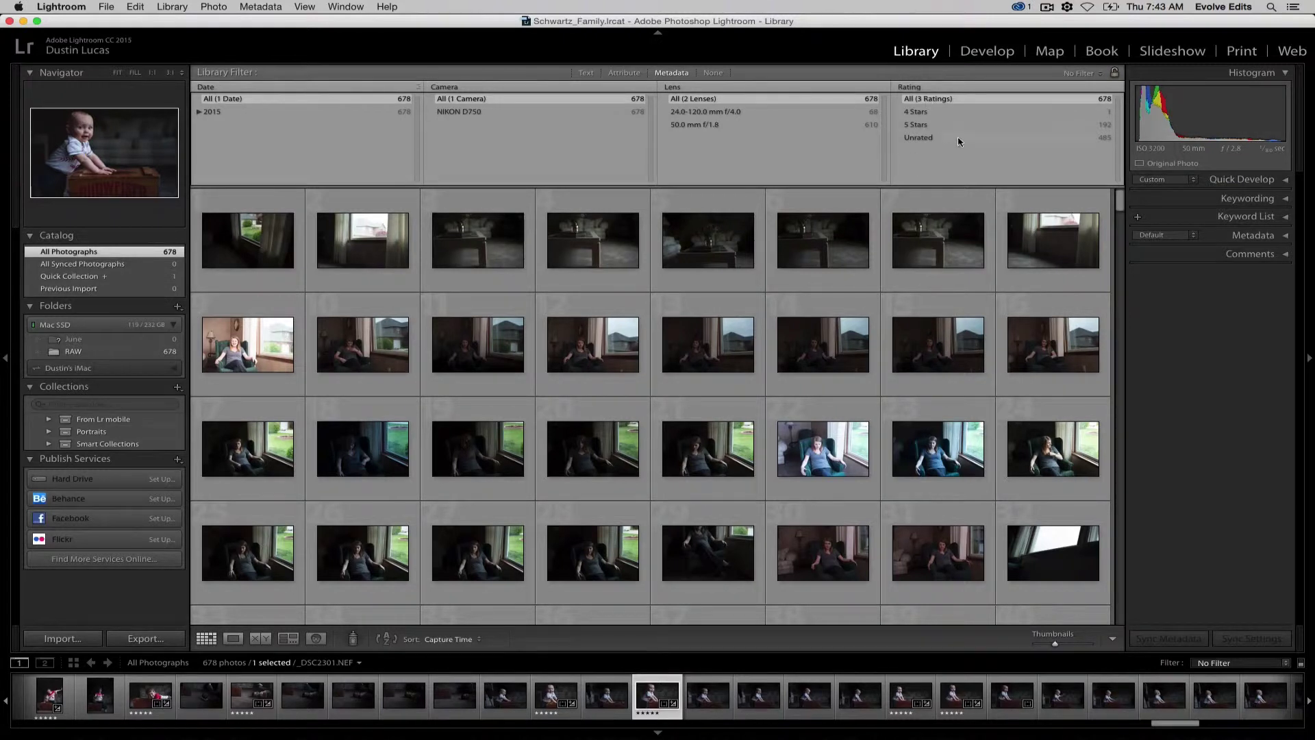
{"action": "left_click", "coordinate": [922, 124]}
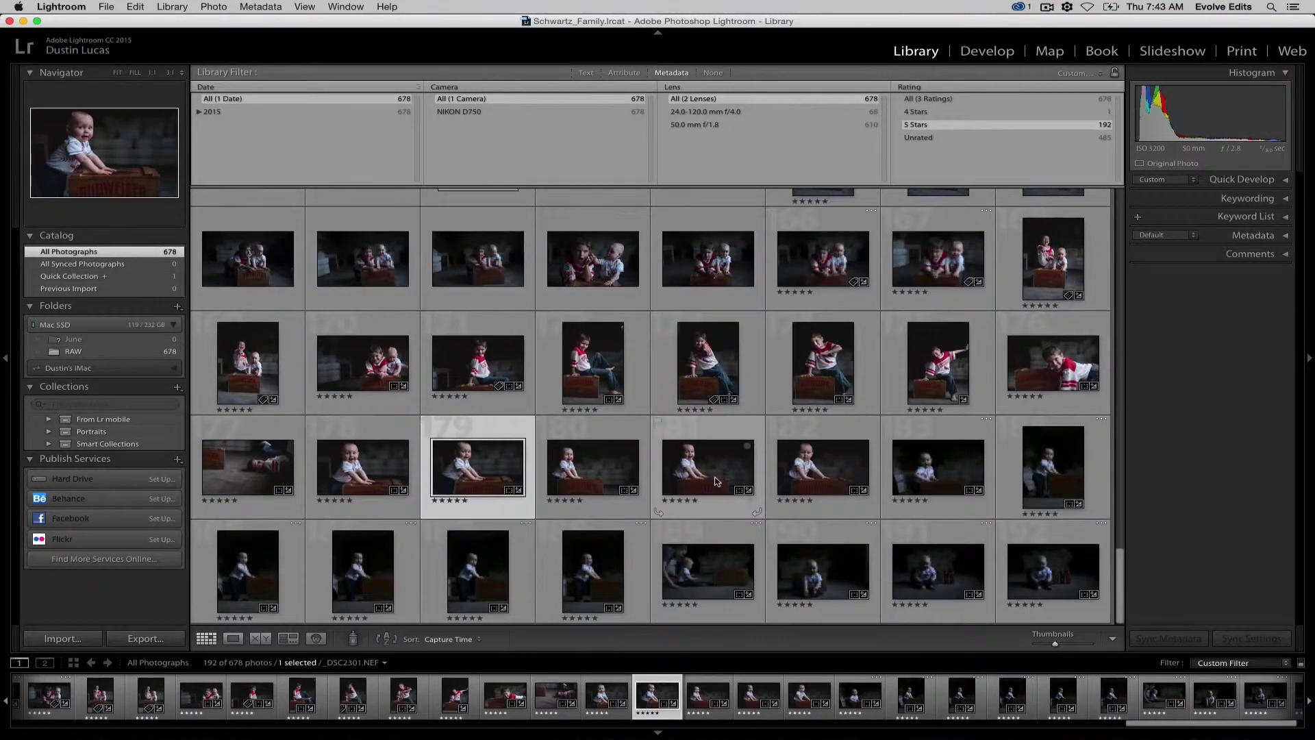
- Find and select photo 60 of the baby in the green armchair, viewing it enlarged before returning to the grid
{"action": "scroll", "coordinate": [715, 481], "scroll_direction": "down", "scroll_amount": 5}
{"action": "scroll", "coordinate": [715, 481], "scroll_direction": "up", "scroll_amount": 10}
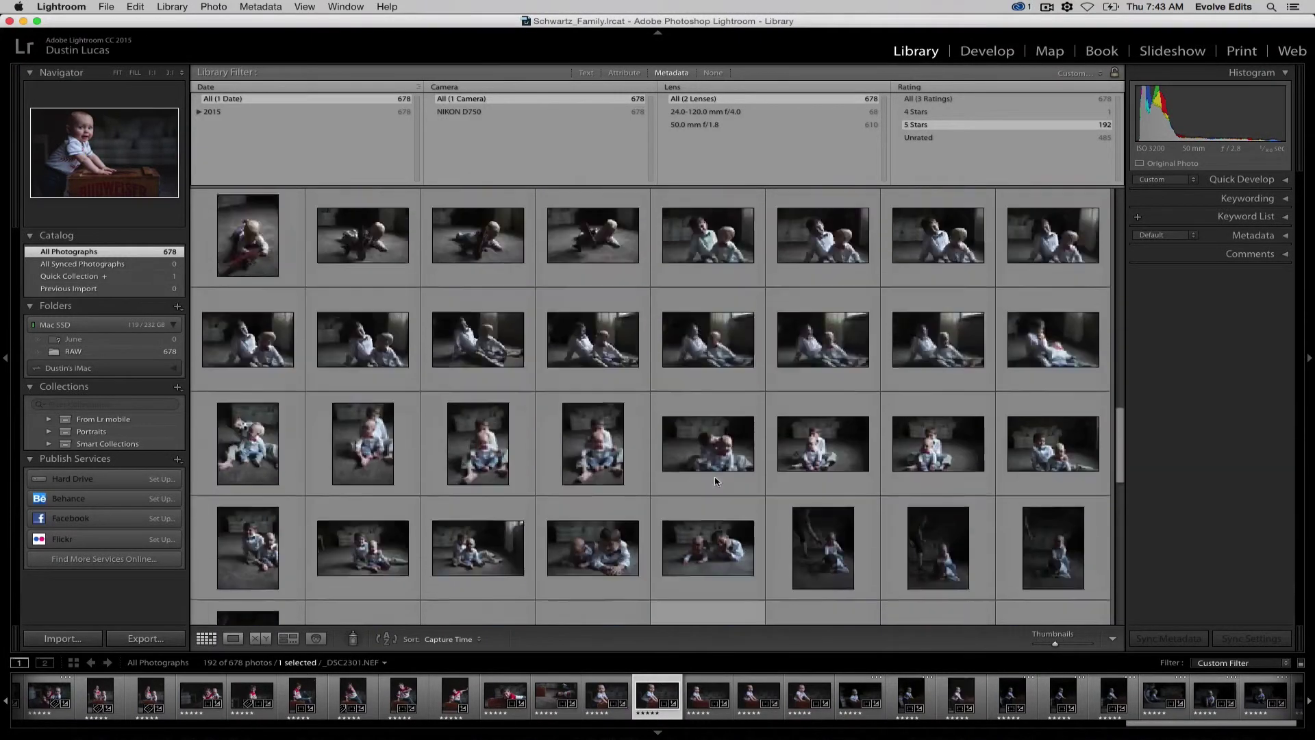
{"action": "scroll", "coordinate": [715, 481], "scroll_direction": "up", "scroll_amount": 1}
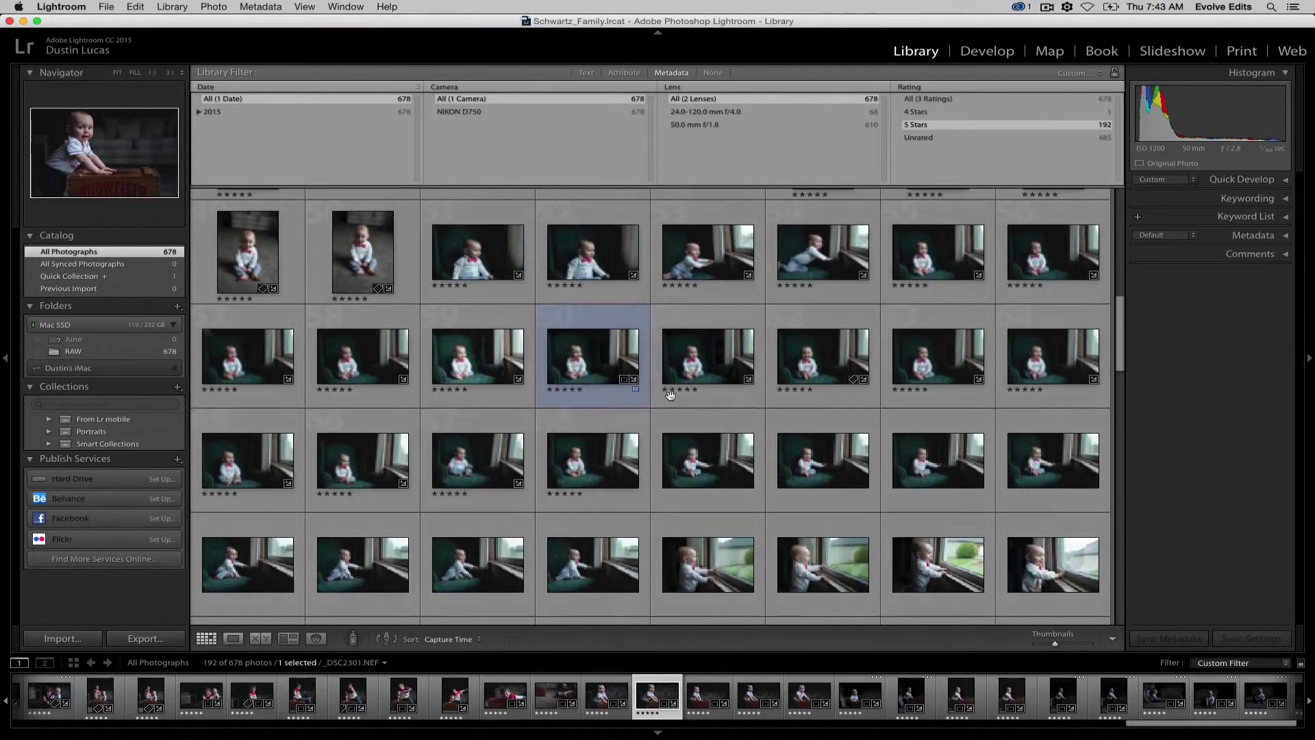
{"action": "double_click", "coordinate": [579, 368]}
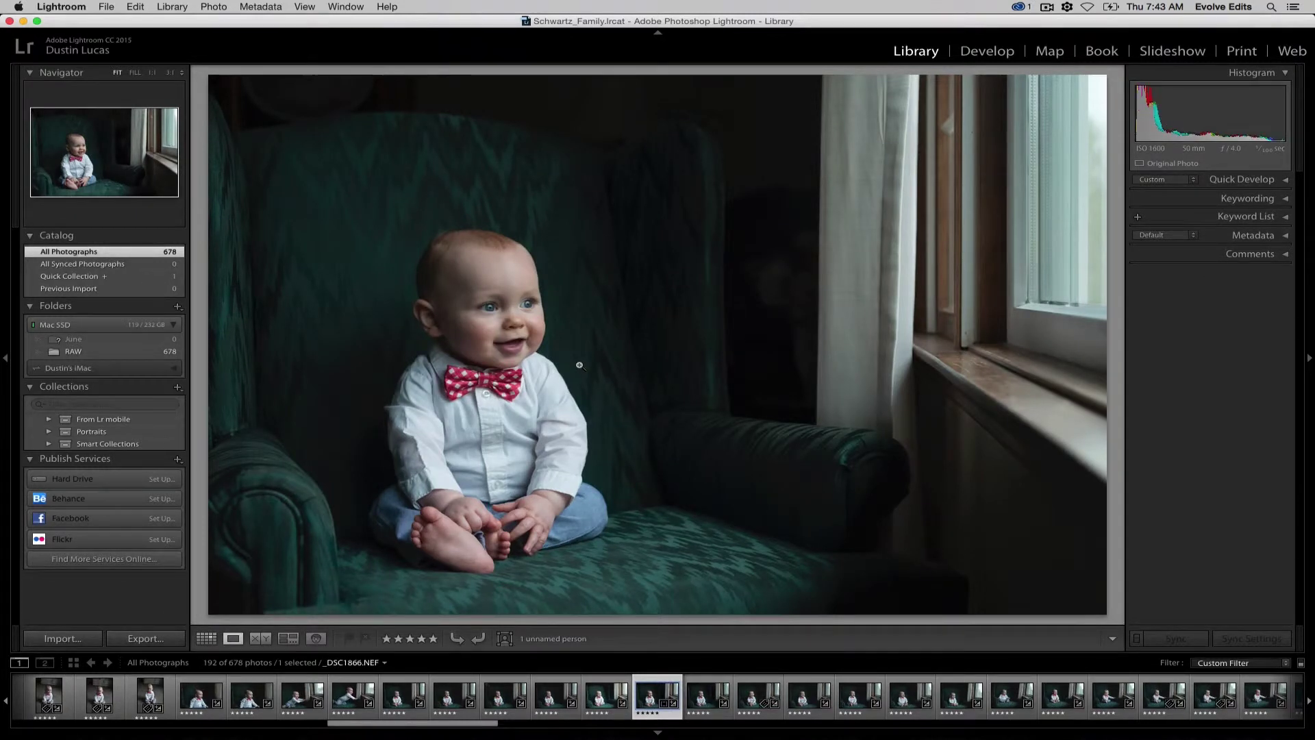
{"action": "key", "text": "g"}
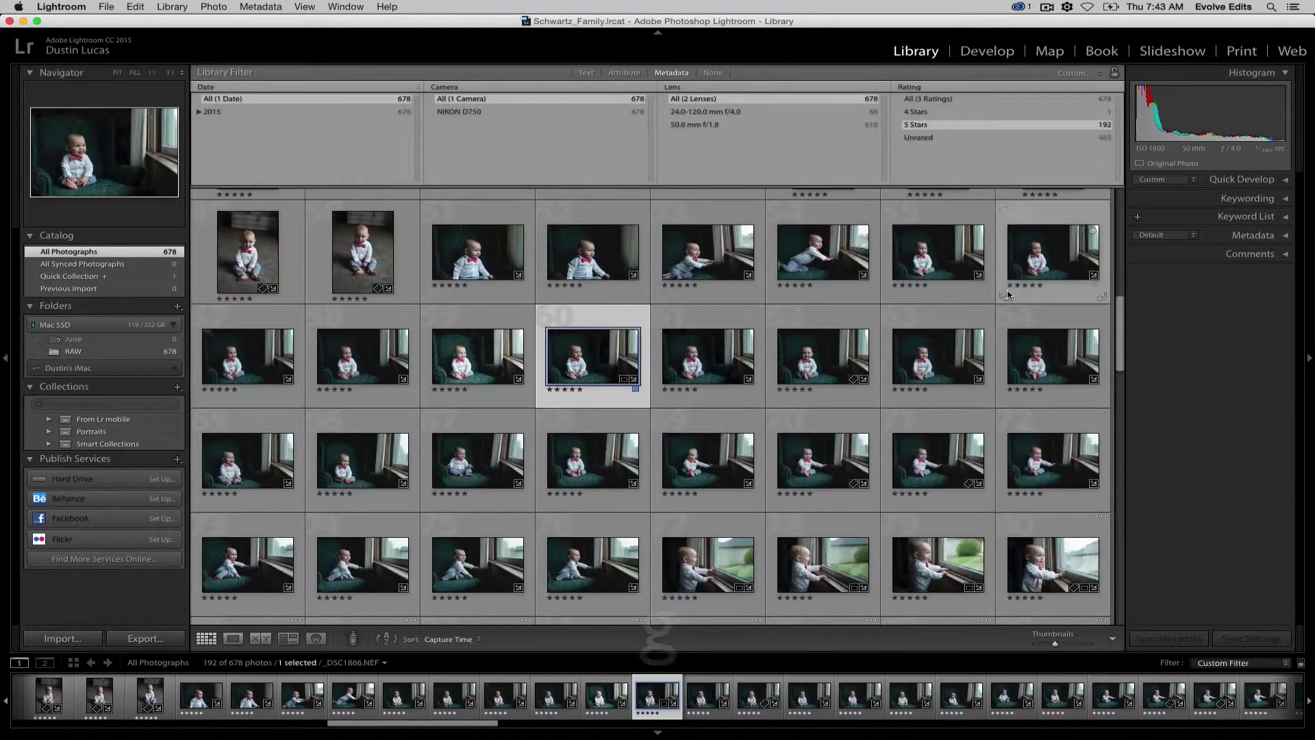
- Expand the Quick Develop tone controls, raise the photo's exposure by 0.17, and check the change in the Develop history
{"action": "left_click", "coordinate": [1241, 179]}
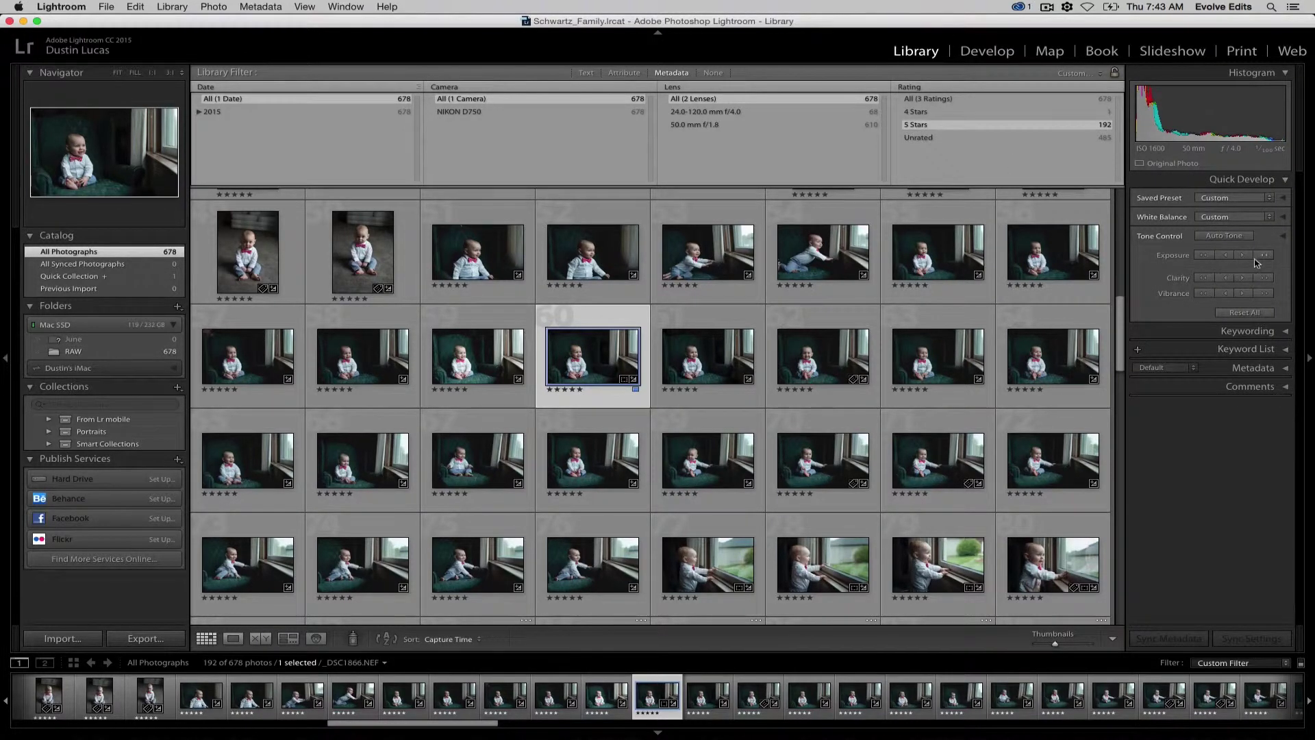
{"action": "left_click", "coordinate": [1282, 238]}
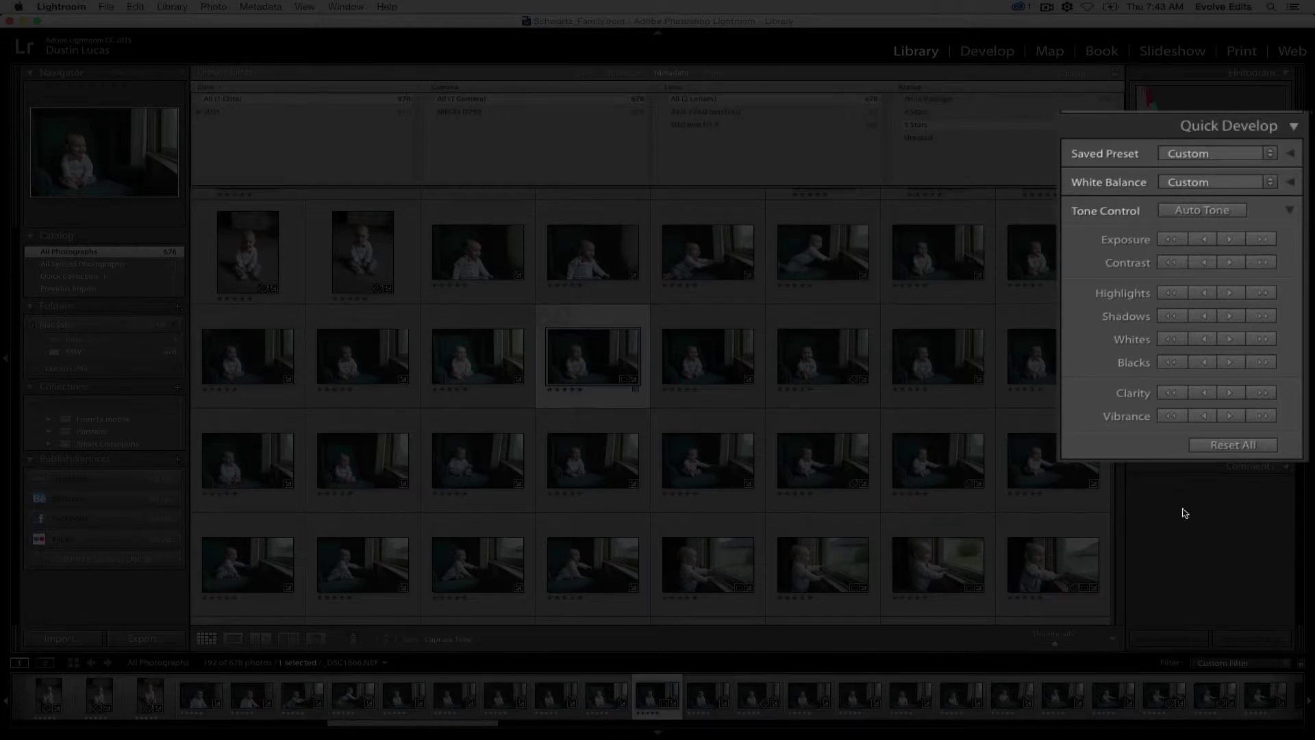
{"action": "left_click", "coordinate": [1227, 239]}
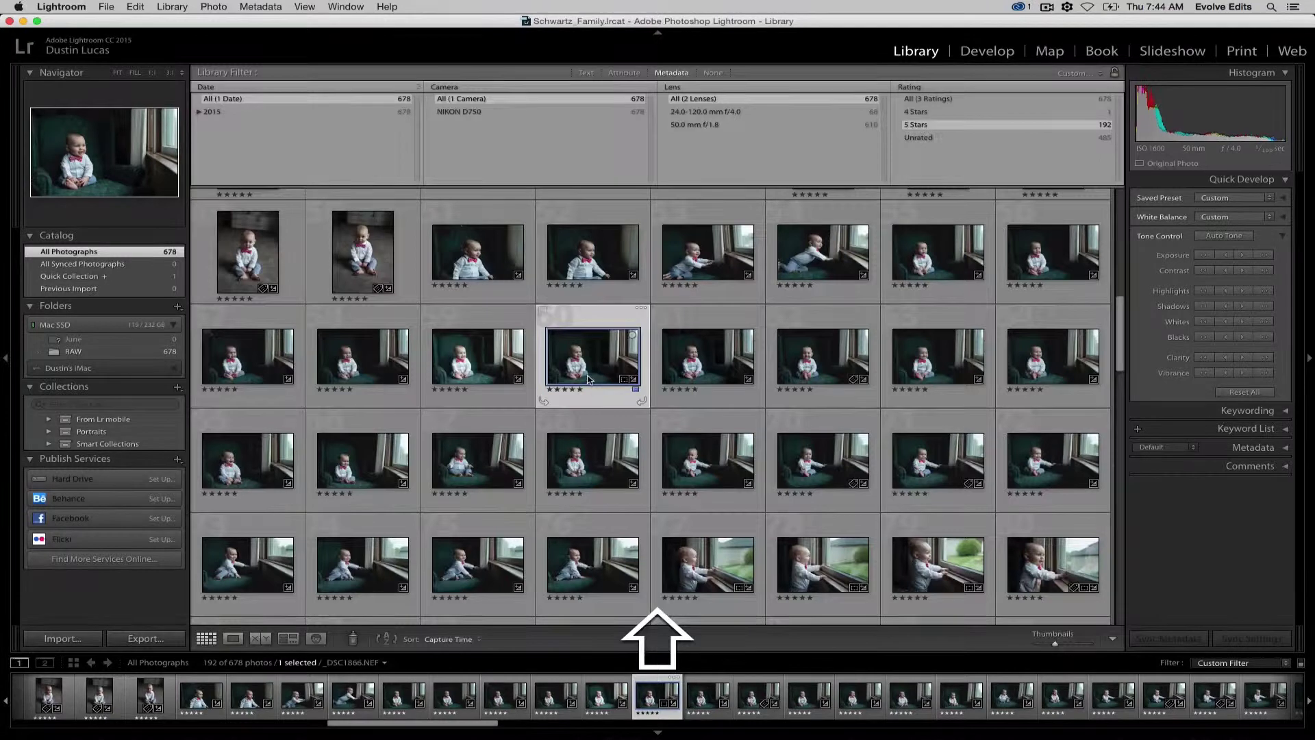
{"action": "double_click", "coordinate": [616, 378]}
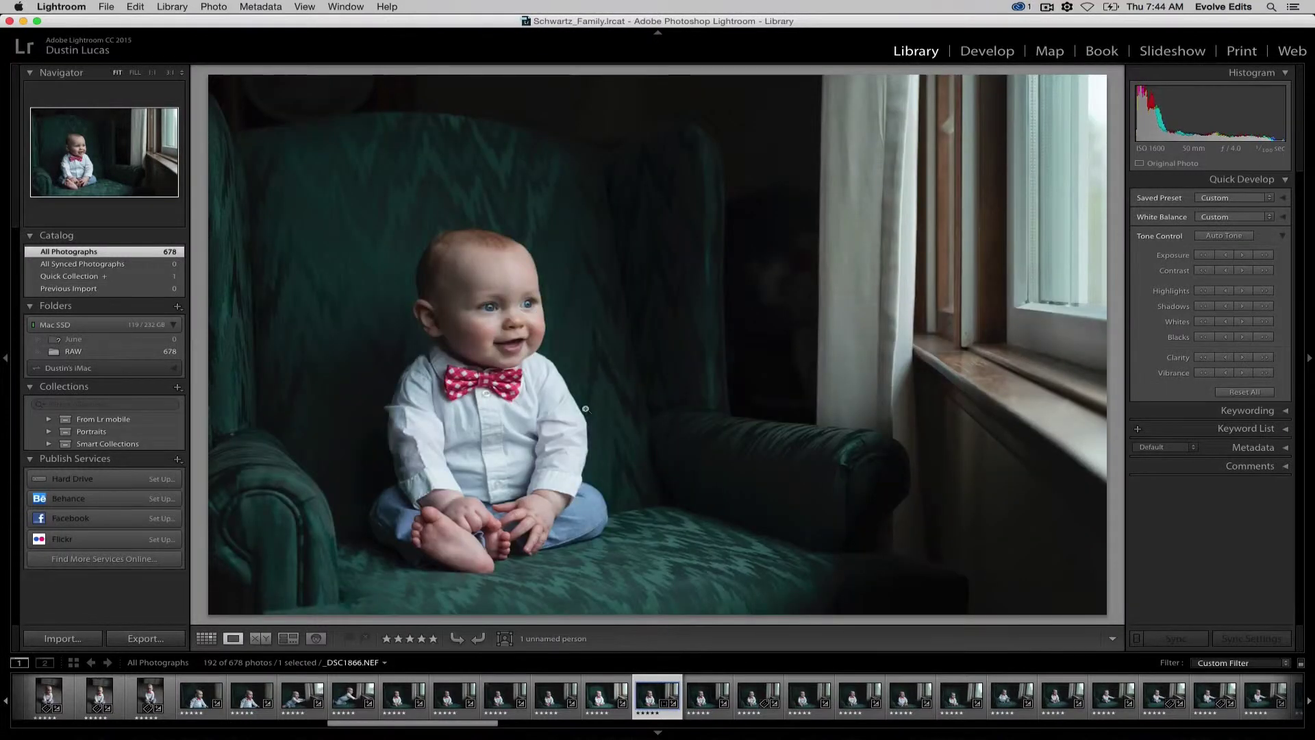
{"action": "key", "text": "d"}
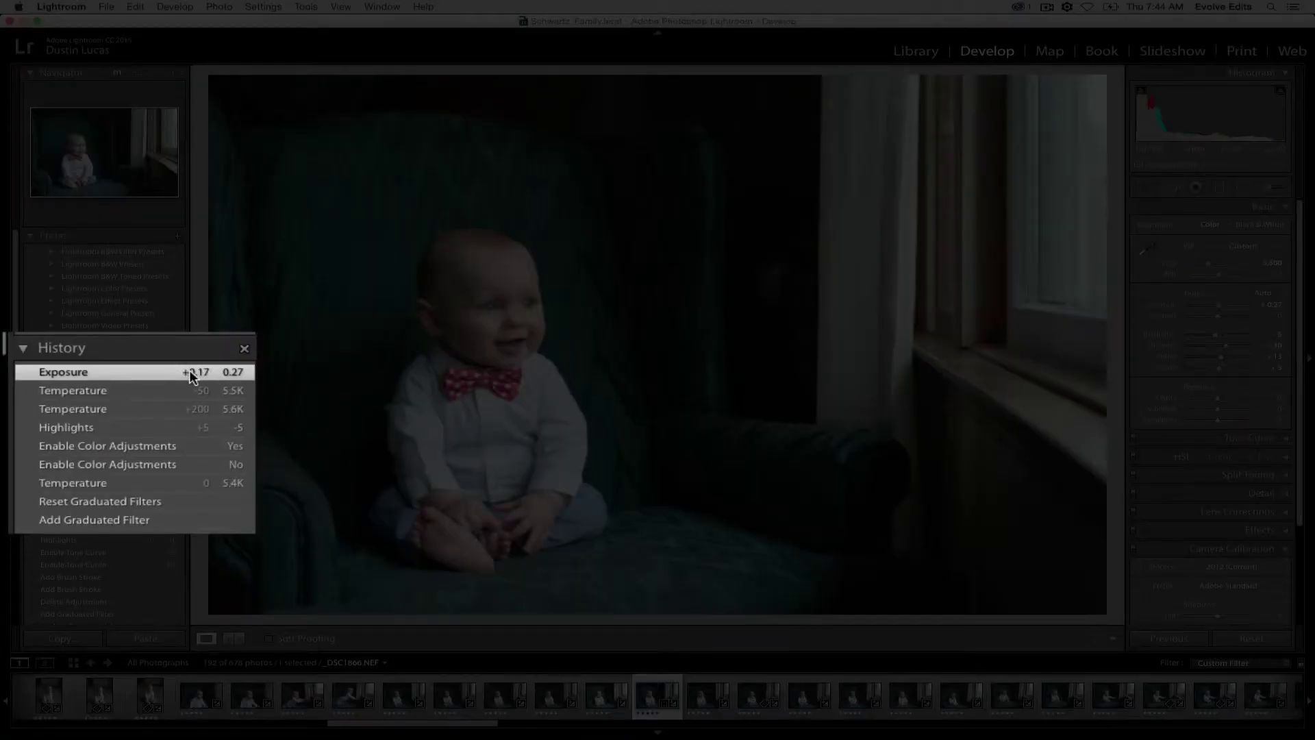
- Raise the photo's exposure by 0.33 in Quick Develop and compare the exposure and temperature states in the Develop history
{"action": "key", "text": "g"}
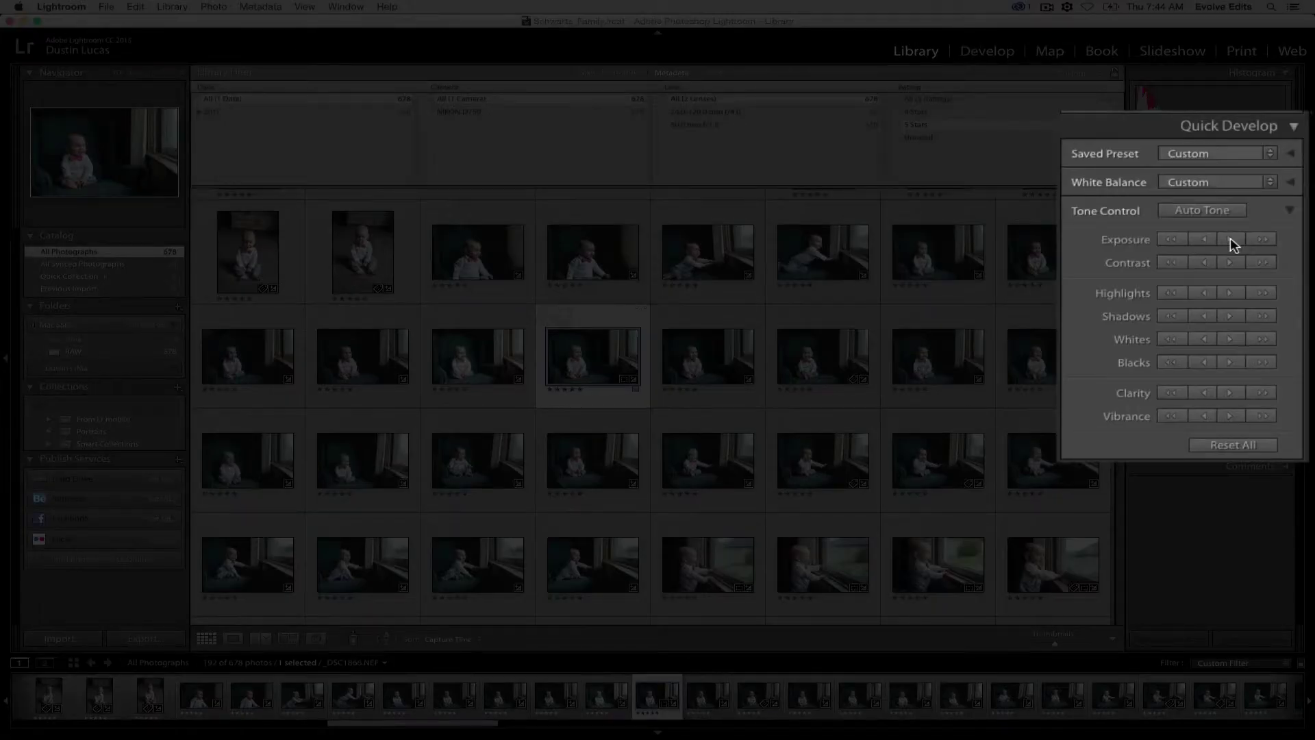
{"action": "key", "text": "d"}
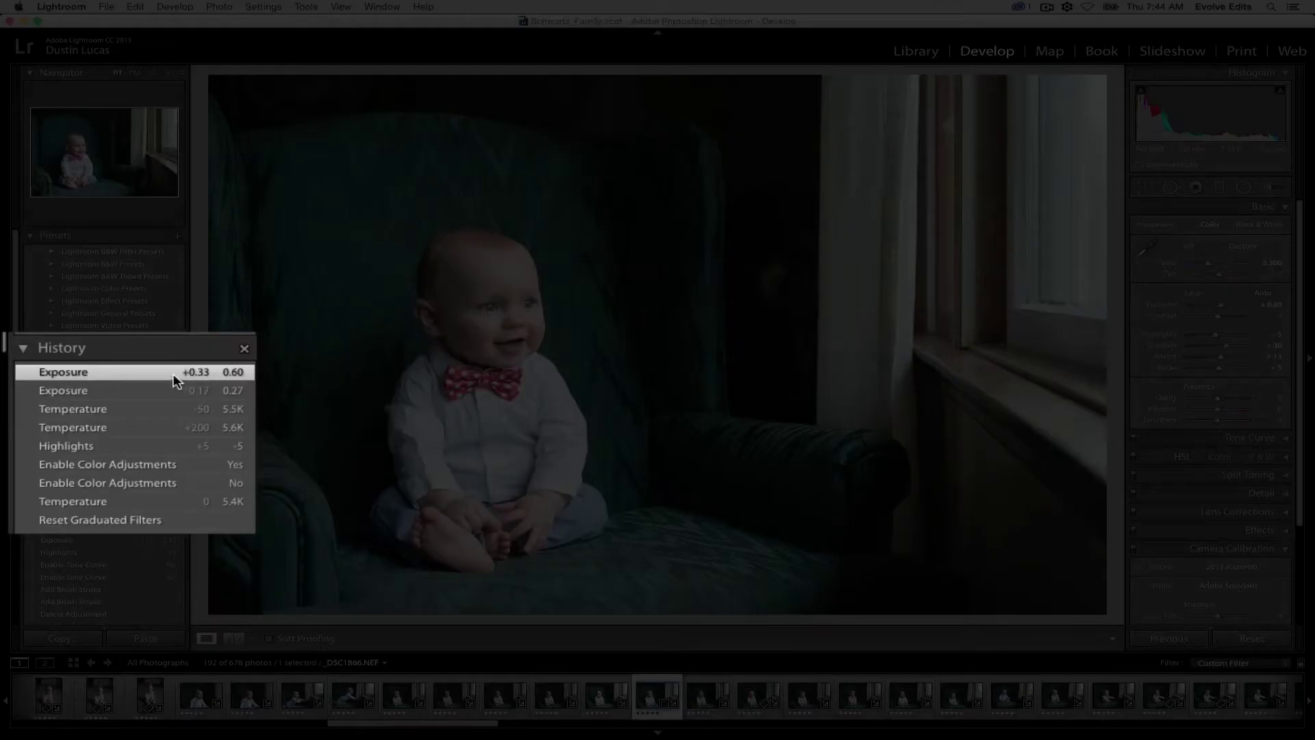
{"action": "left_click", "coordinate": [171, 388]}
{"action": "left_click", "coordinate": [170, 372]}
{"action": "left_click", "coordinate": [168, 387]}
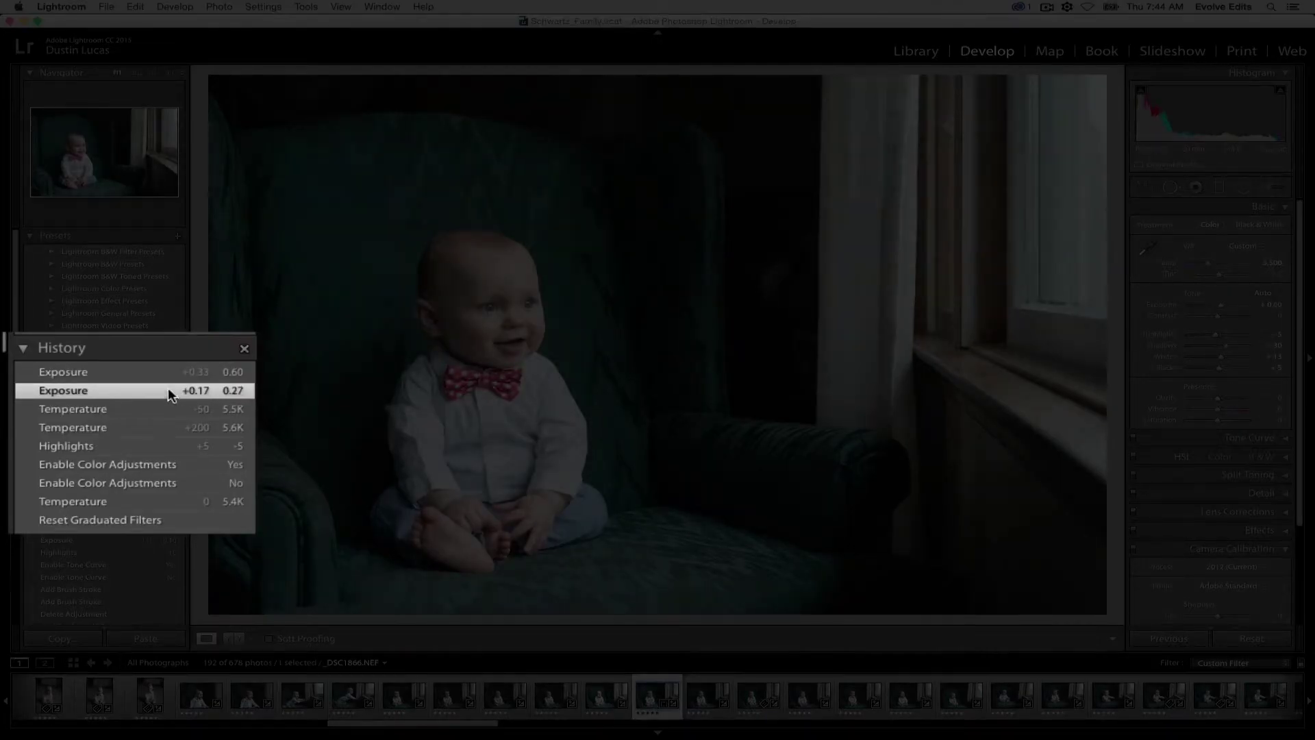
{"action": "left_click", "coordinate": [166, 404]}
{"action": "left_click", "coordinate": [167, 389]}
{"action": "left_click", "coordinate": [163, 404]}
{"action": "left_click", "coordinate": [163, 388]}
{"action": "left_click", "coordinate": [162, 371]}
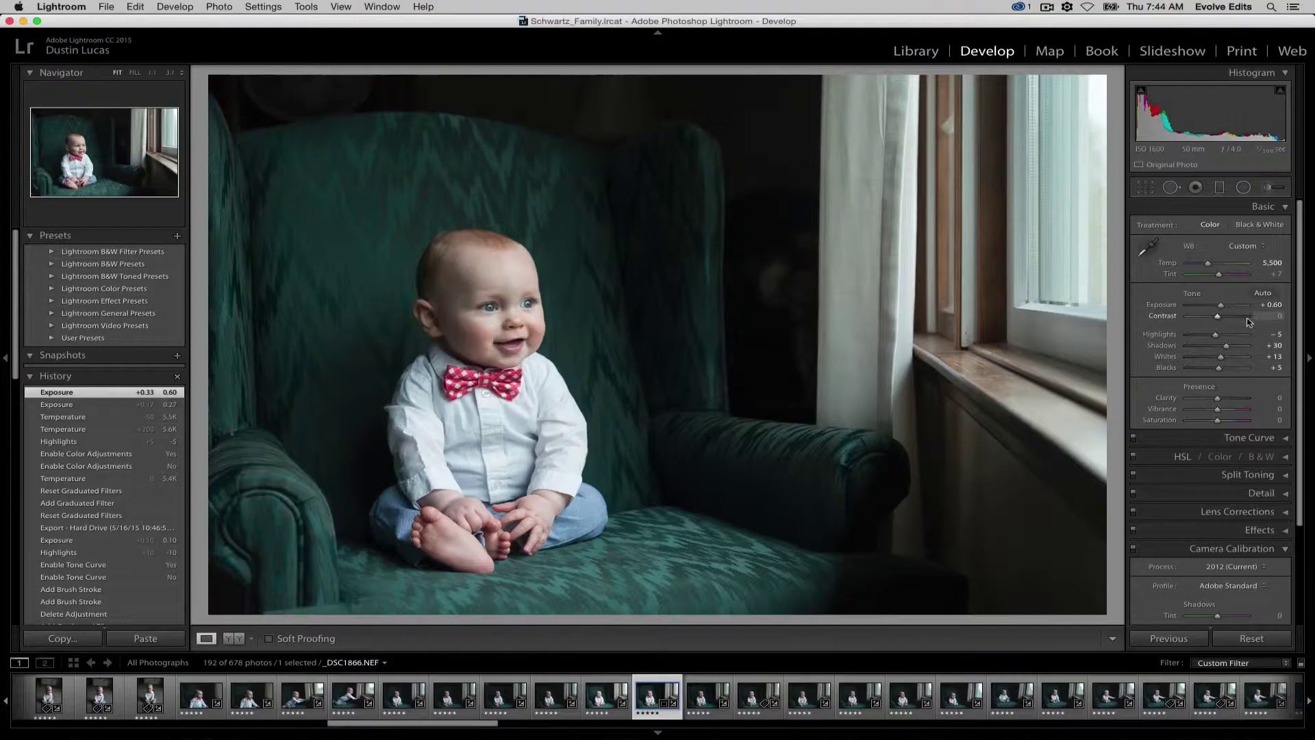
- Raise the photo's contrast by 2 in Quick Develop and reset the contrast to 0 in Develop
{"action": "key", "text": "g"}
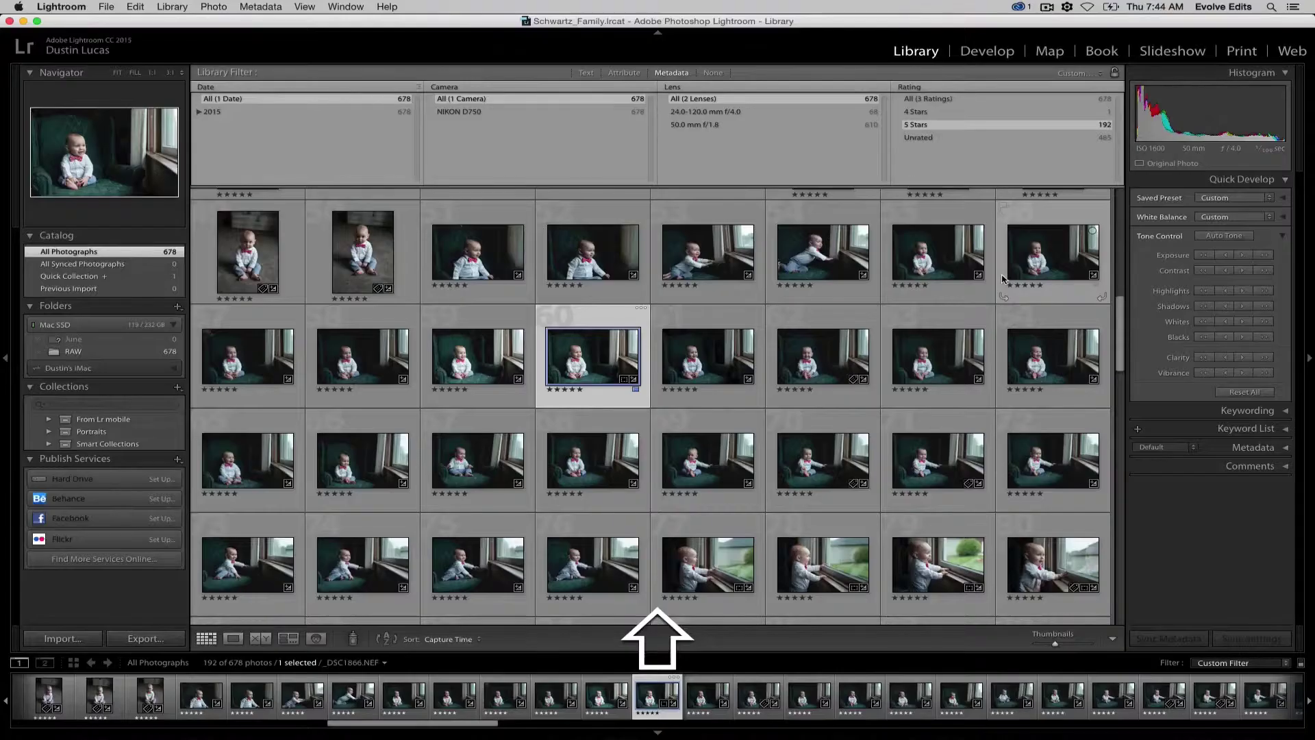
{"action": "key", "text": "d"}
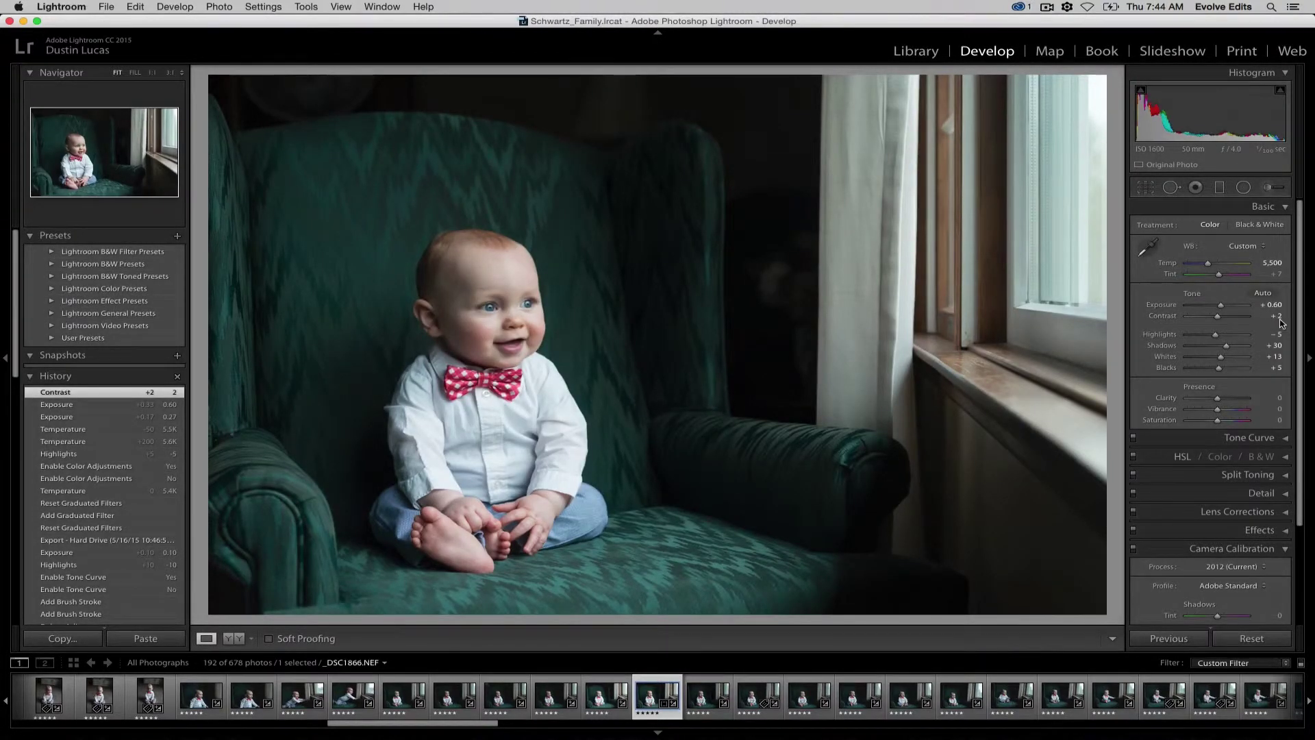
{"action": "double_click", "coordinate": [1152, 317]}
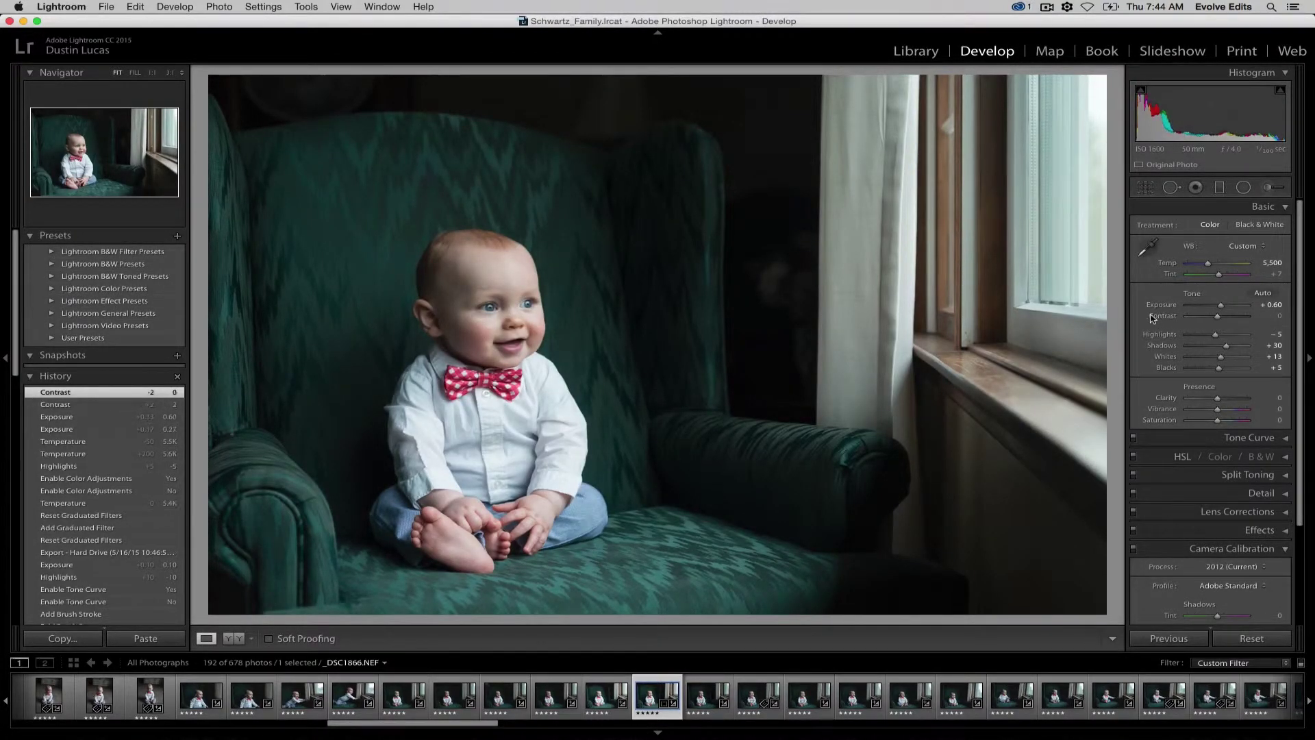
- Raise the photo's contrast by 5 from the library and check the change in Develop
{"action": "key", "text": "g"}
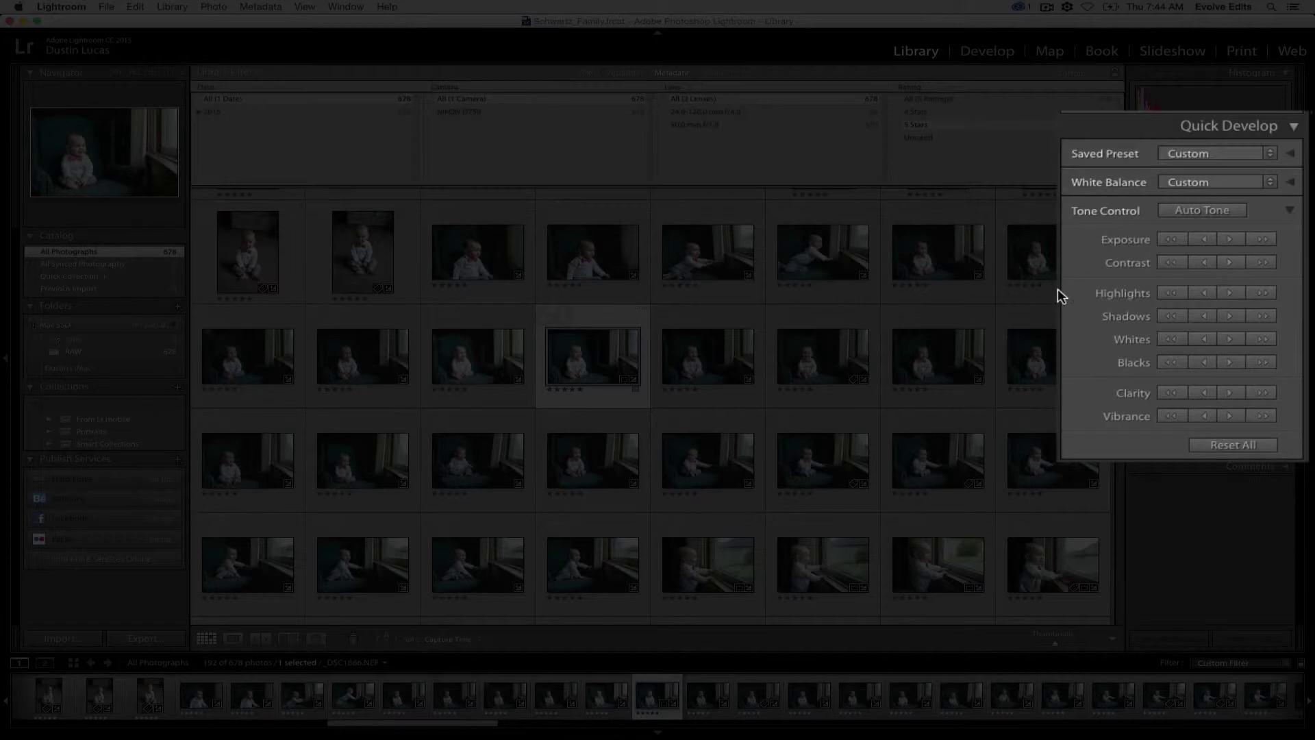
{"action": "key", "text": "d"}
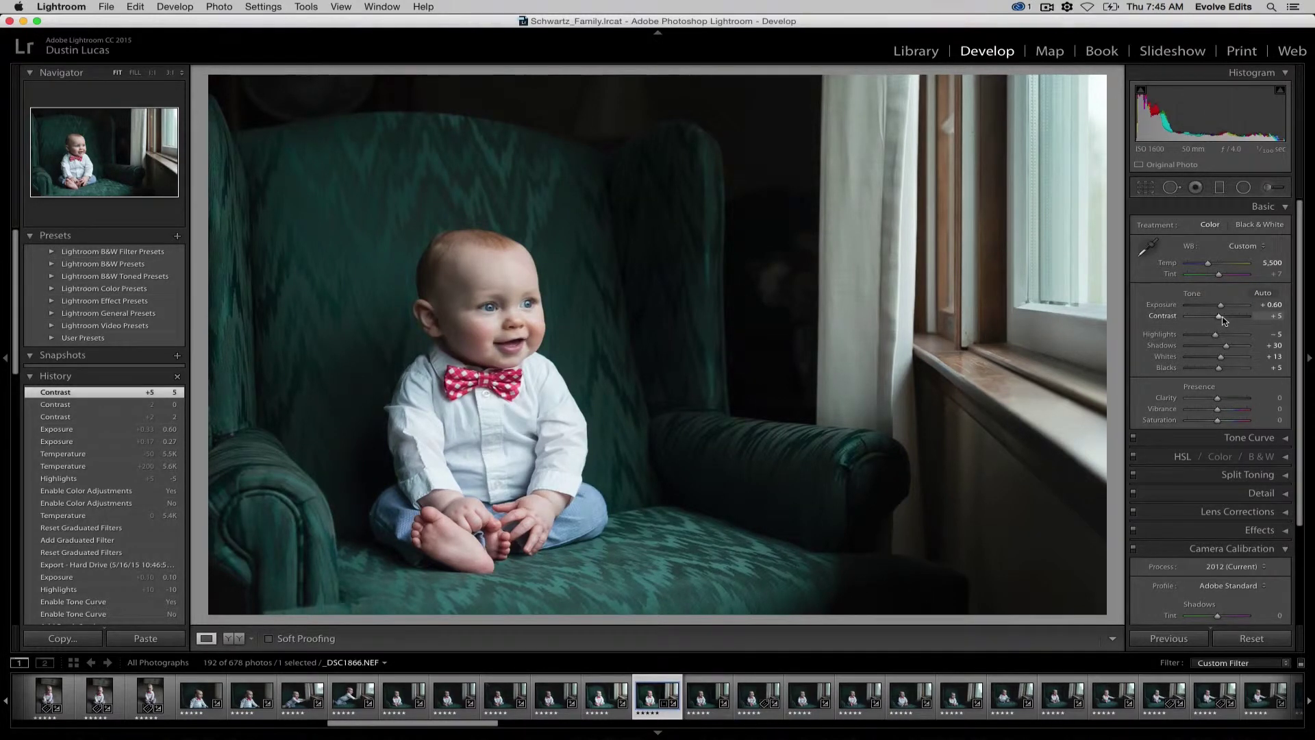
- Try raising the exposure of all filtered photos by 1/6 stop, and undo both the exposure change and the selection
{"action": "key", "text": "g"}
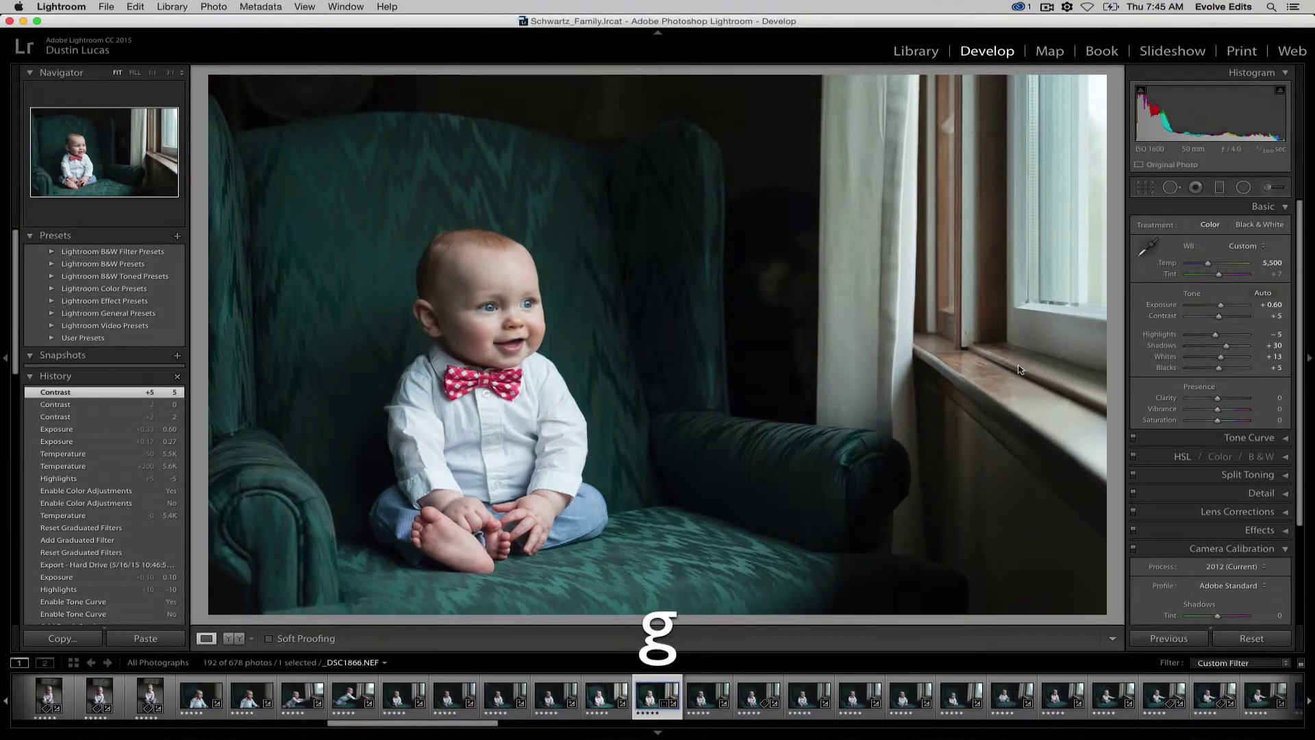
{"action": "key", "text": "super+a"}
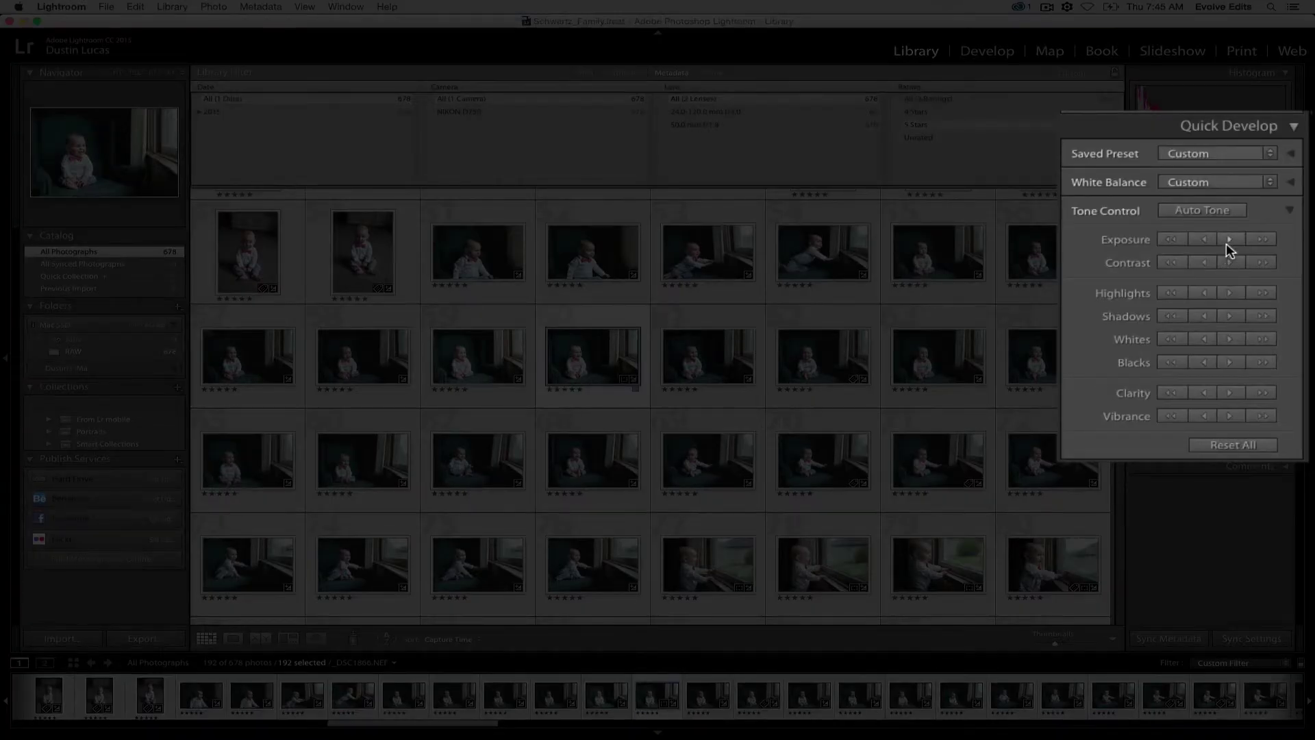
{"action": "left_click", "coordinate": [1241, 255]}
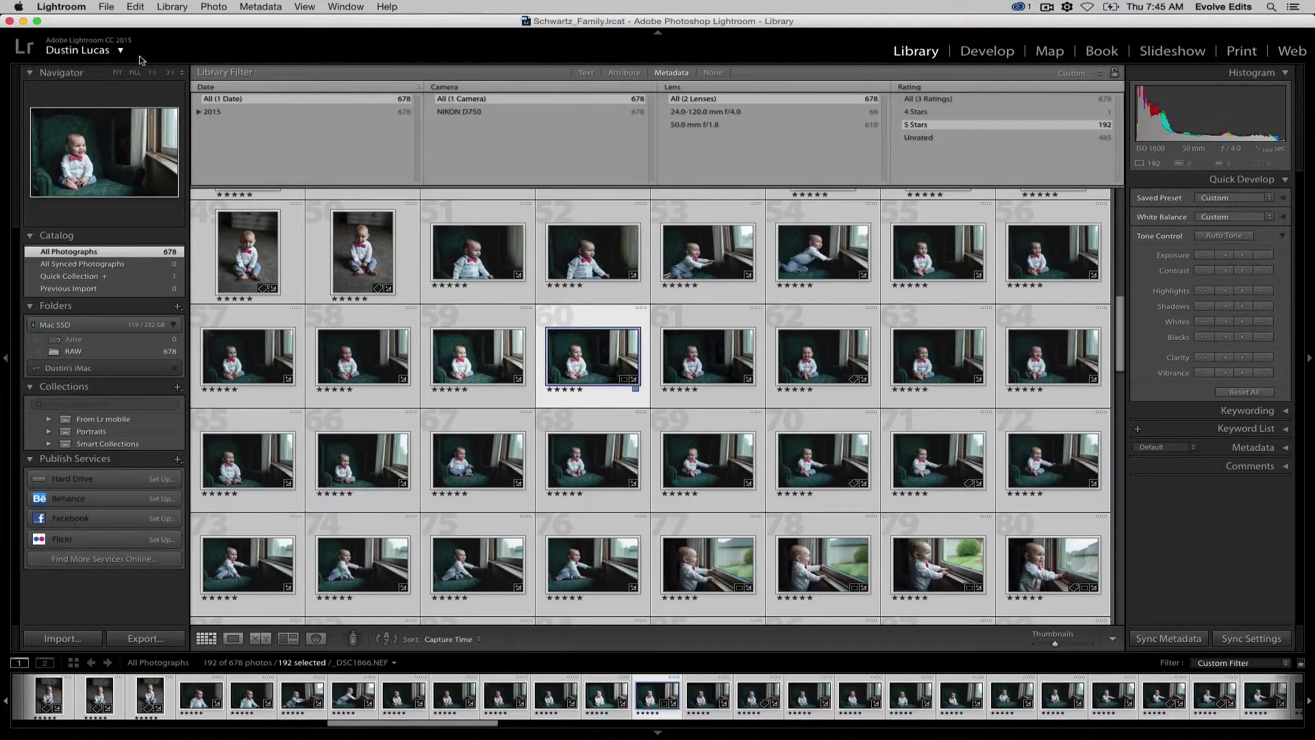
{"action": "key", "text": "super+z"}
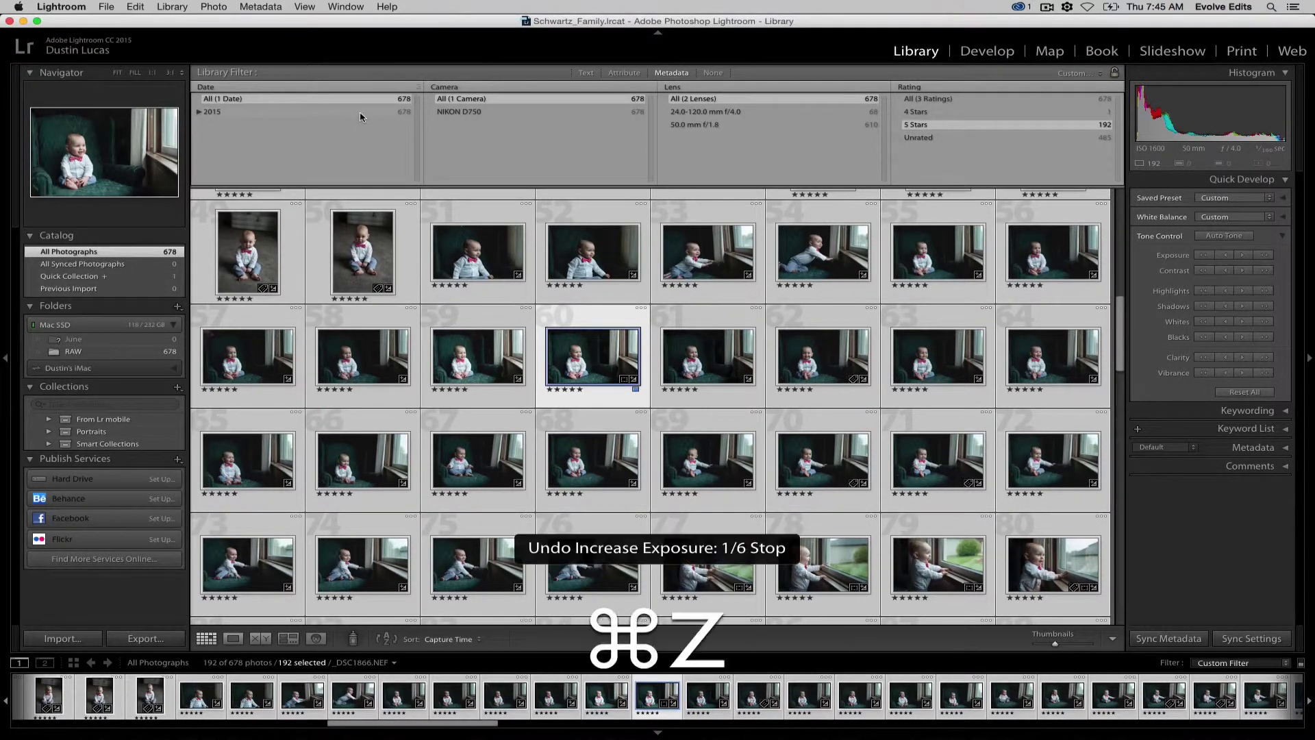
{"action": "key", "text": "super+z"}
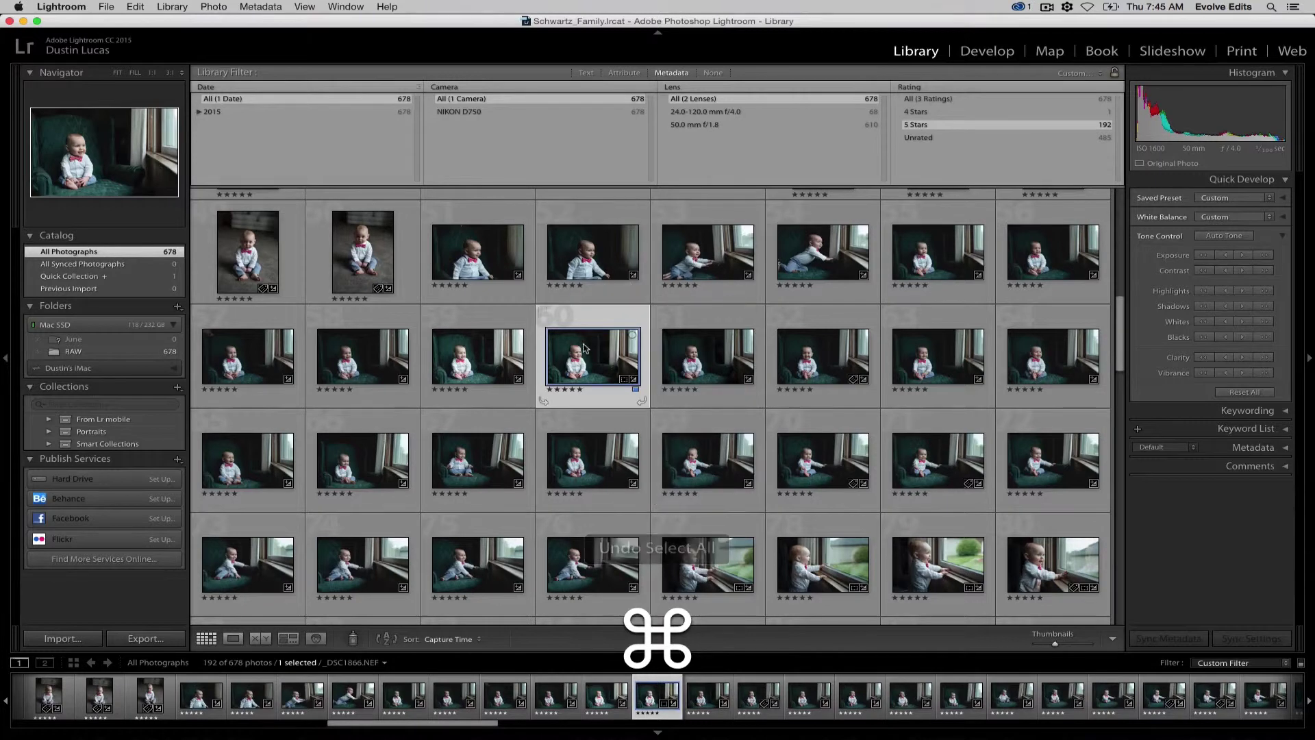
- Revert the armchair photo to the history state where the temperature was lowered by 50
{"action": "key", "text": "d"}
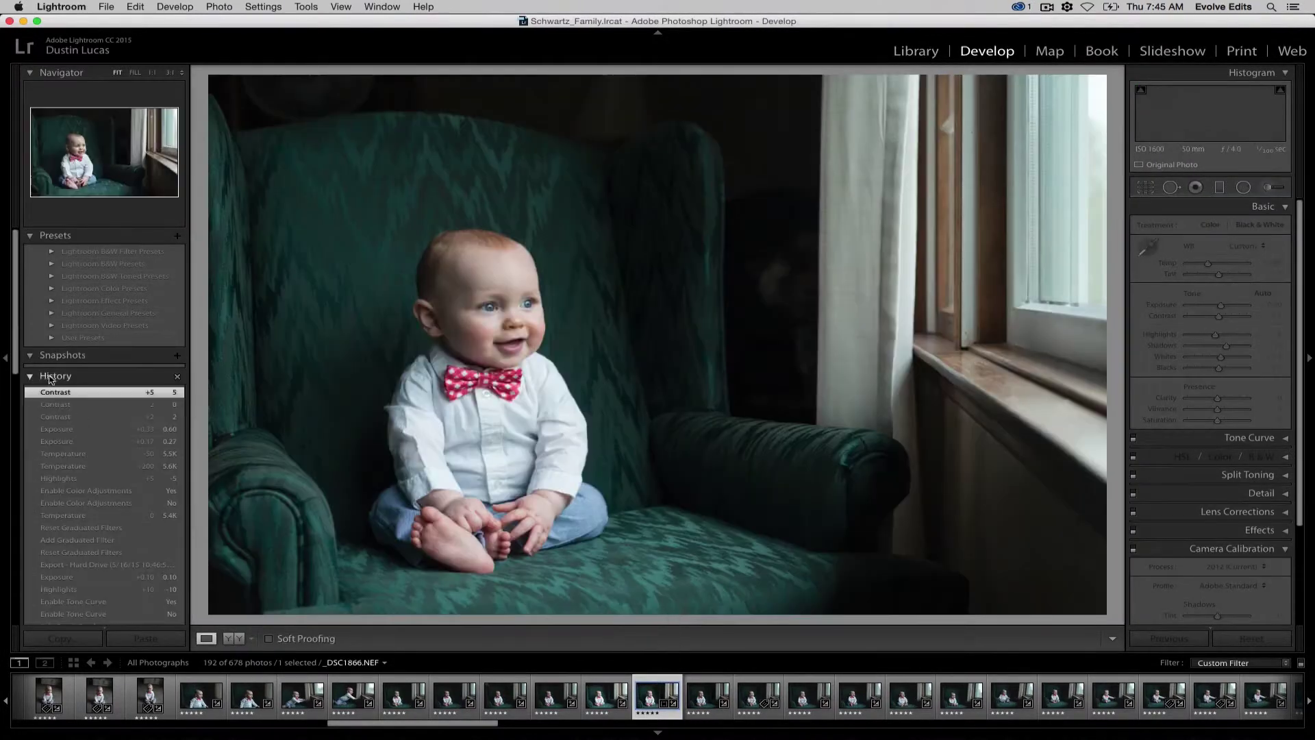
{"action": "left_click", "coordinate": [86, 430]}
{"action": "left_click", "coordinate": [91, 454]}
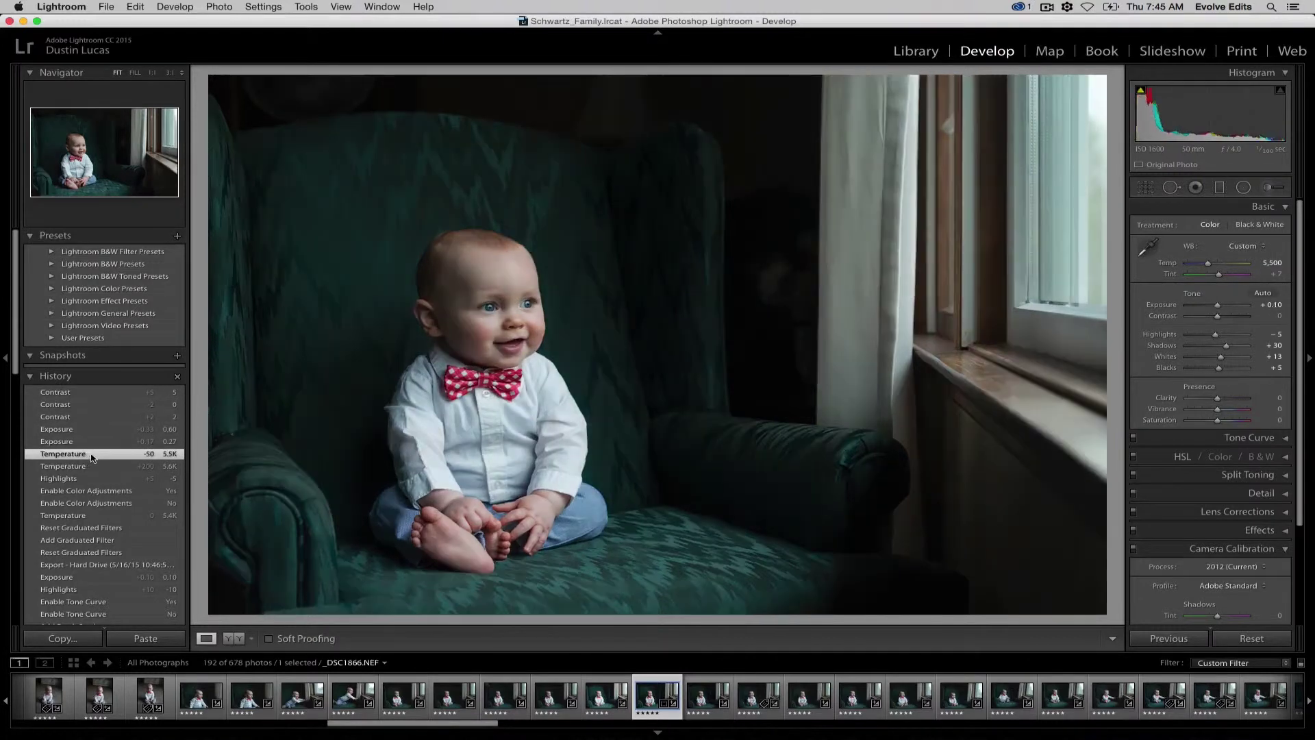
- Add a vertical graduated filter to the armchair photo, running from the window-side edge to the middle of the chair
{"action": "key", "text": "g"}
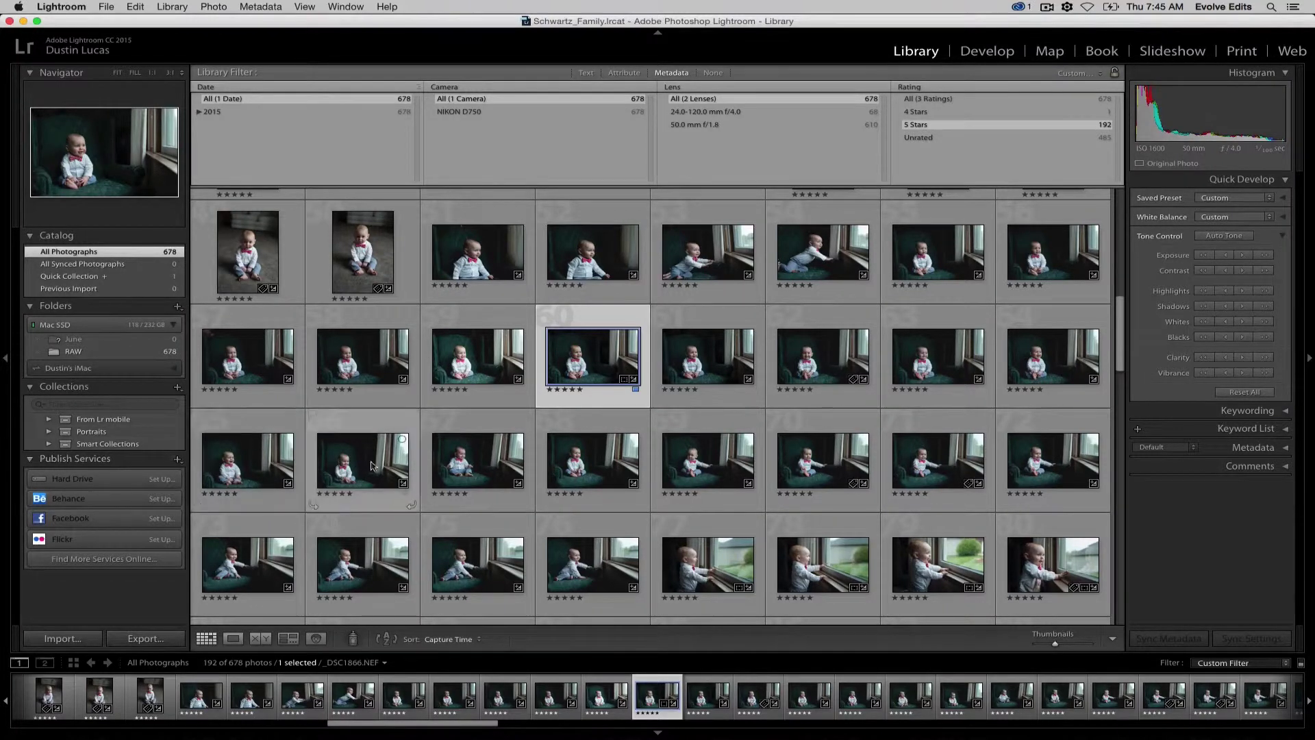
{"action": "double_click", "coordinate": [588, 361]}
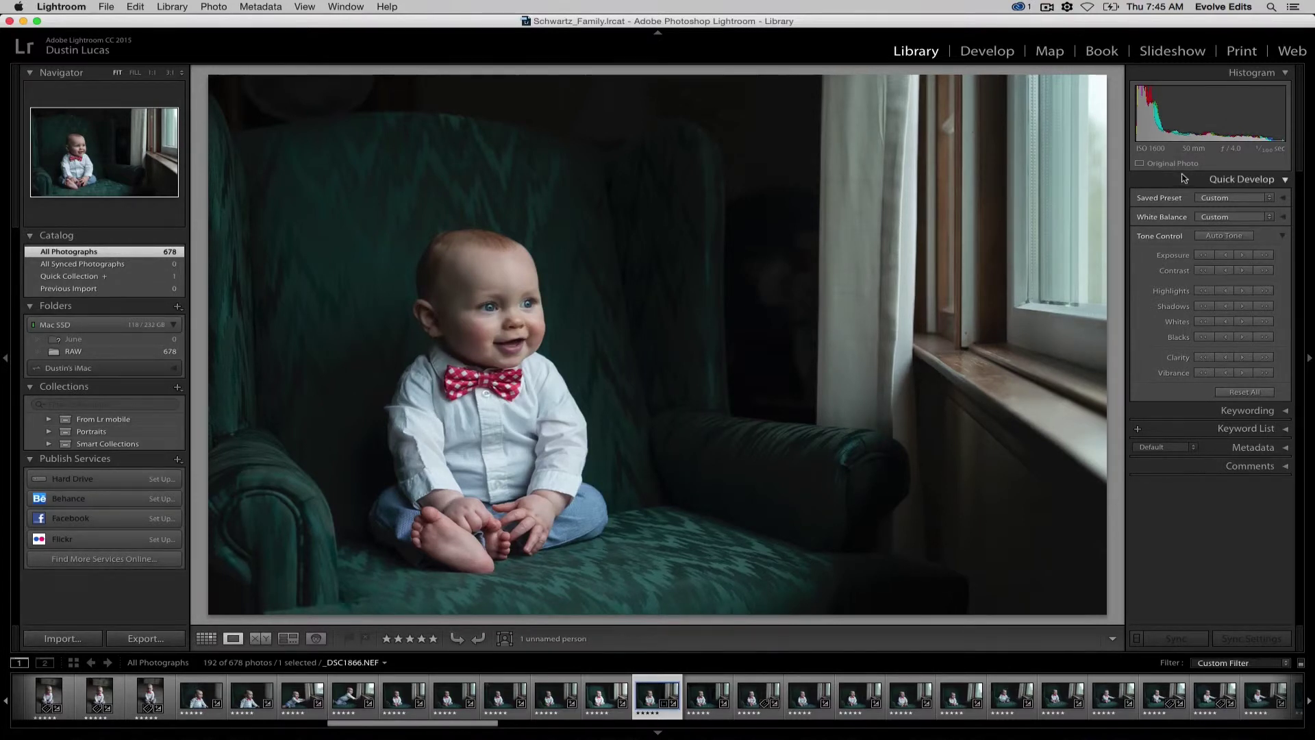
{"action": "key", "text": "d"}
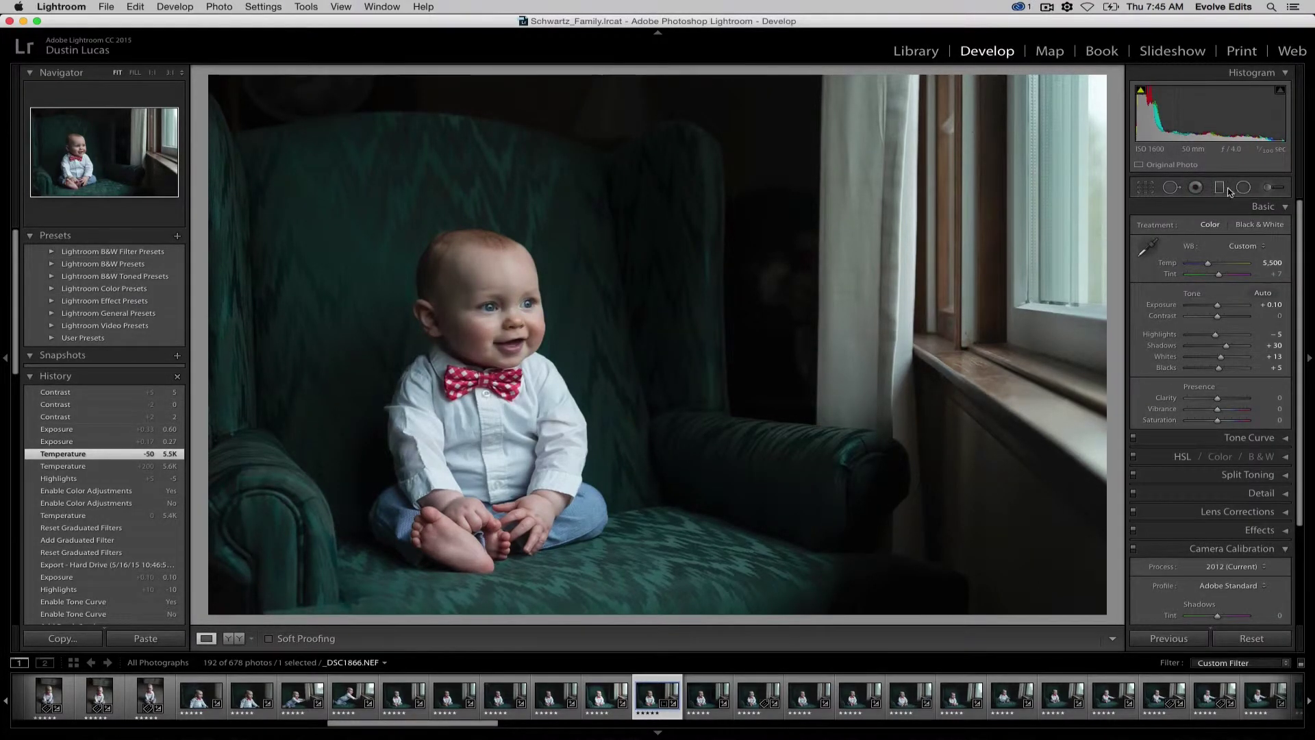
{"action": "left_click", "coordinate": [1222, 190]}
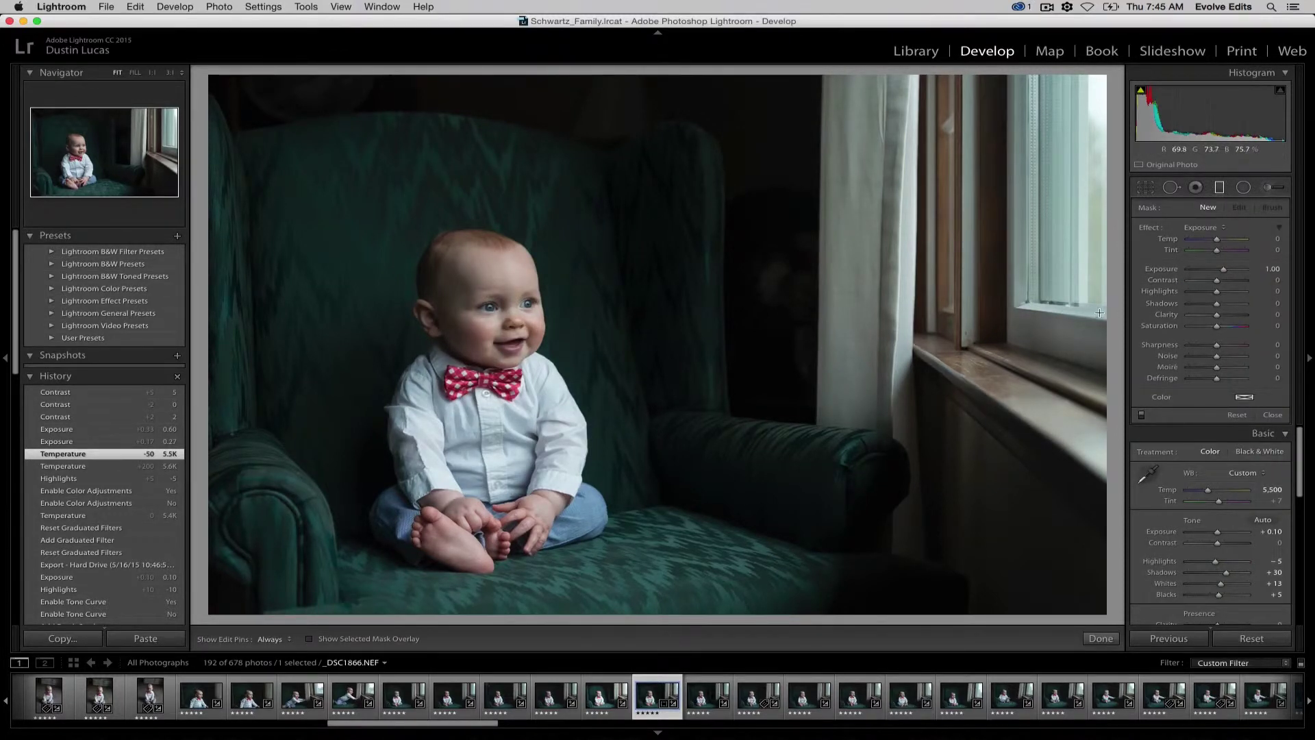
{"action": "left_click_drag", "start_coordinate": [1115, 311], "coordinate": [707, 308]}
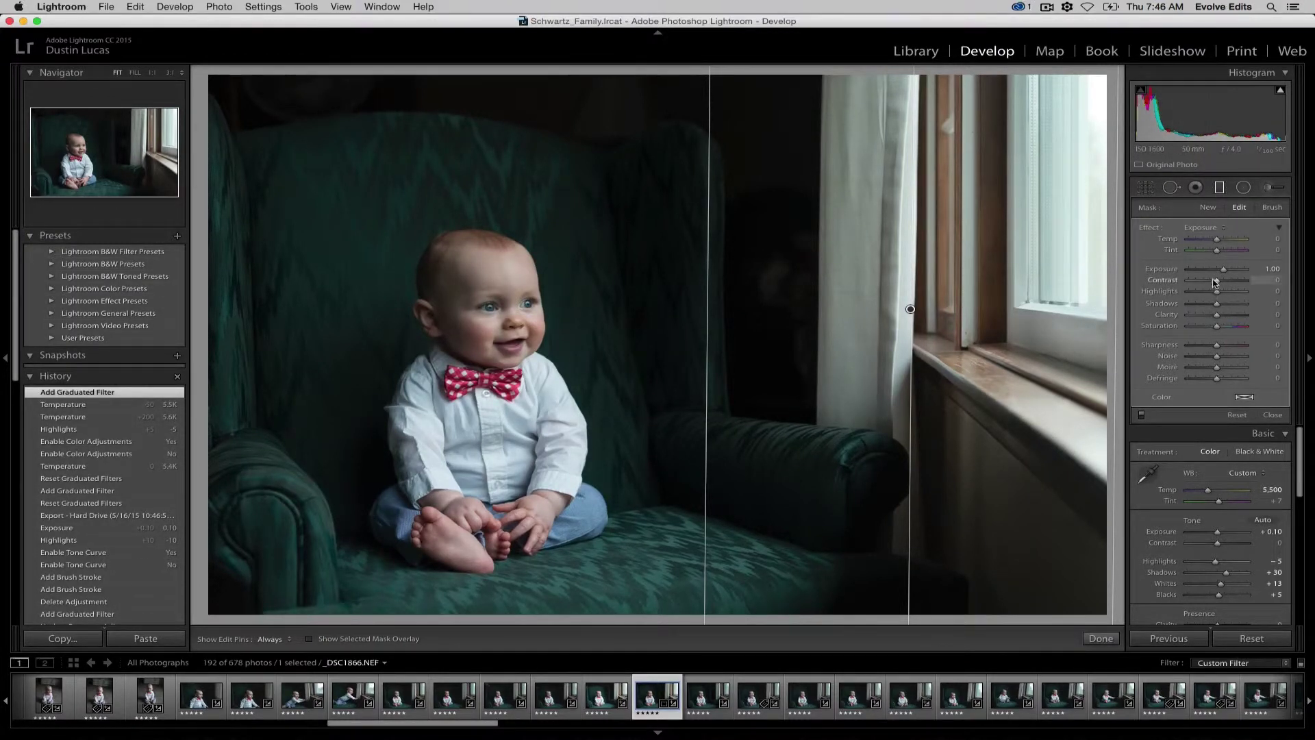
- Set the graduated filter's exposure to -0.40 and its highlights to -9
{"action": "left_click", "coordinate": [1259, 268]}
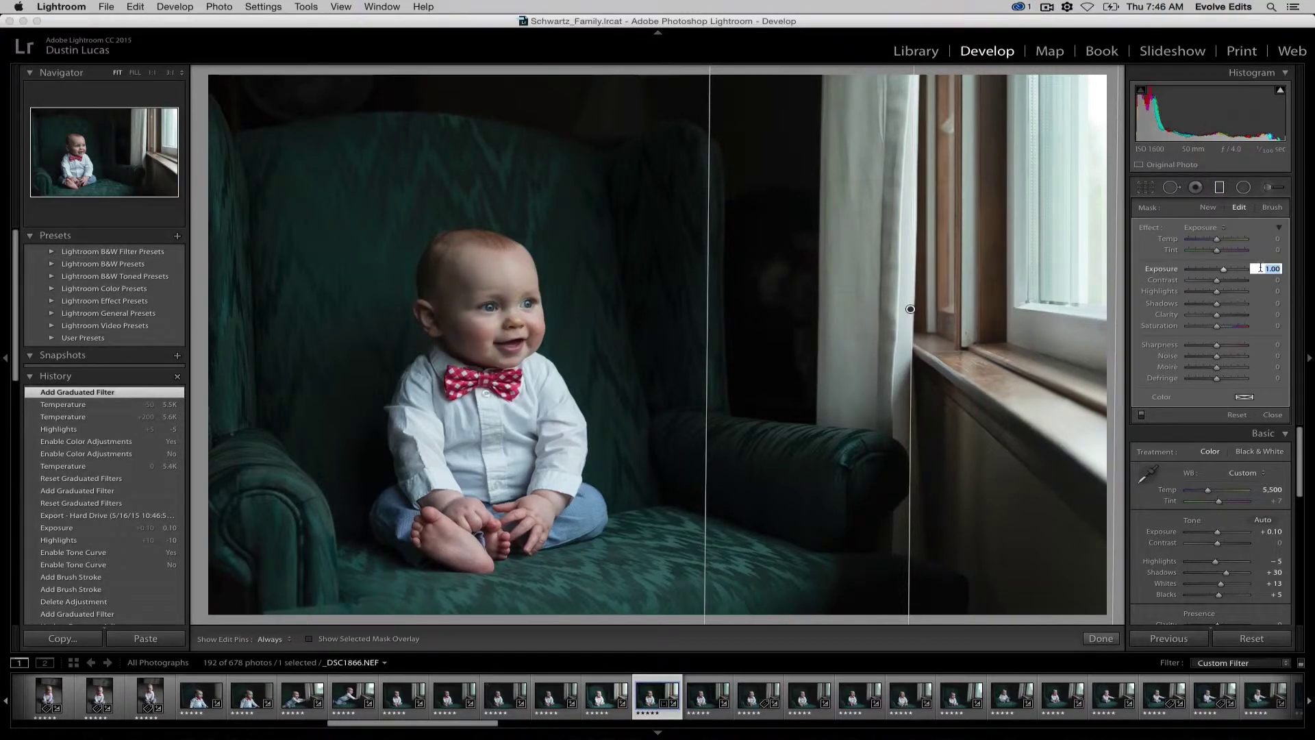
{"action": "type", "text": "-.5"}
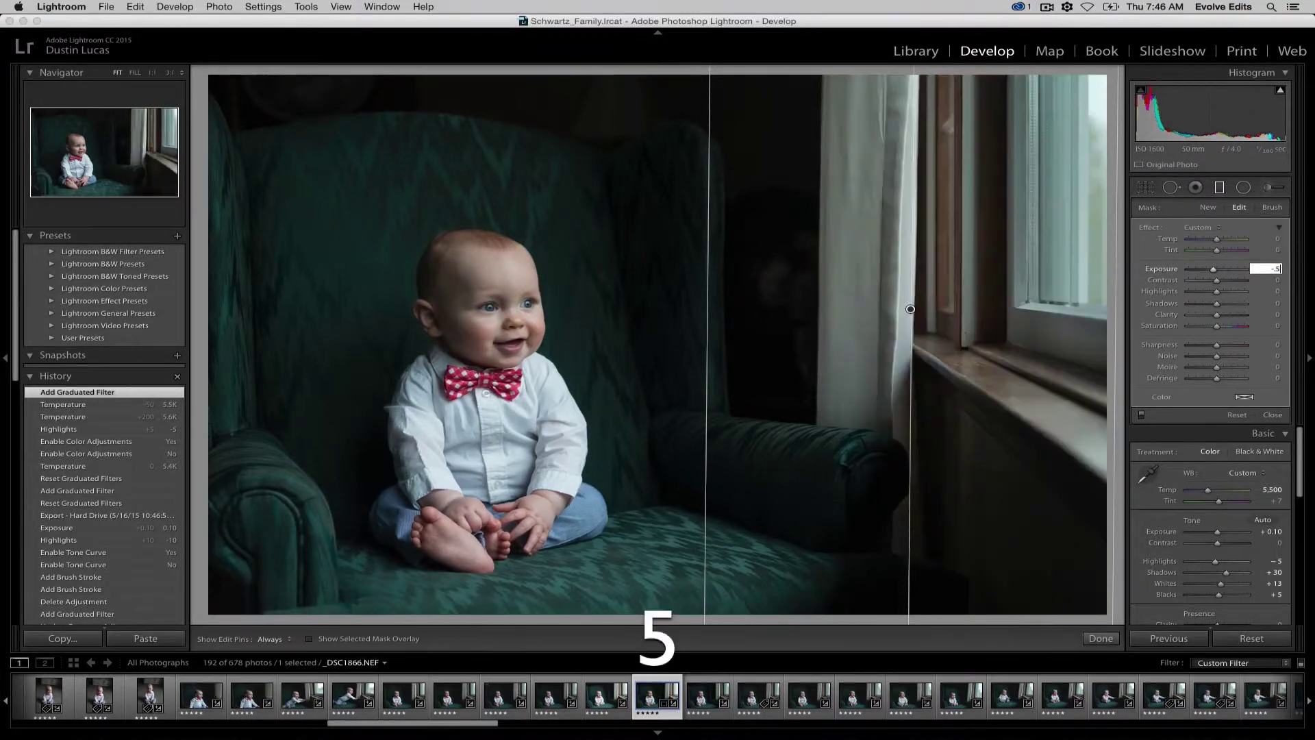
{"action": "key", "text": "Return"}
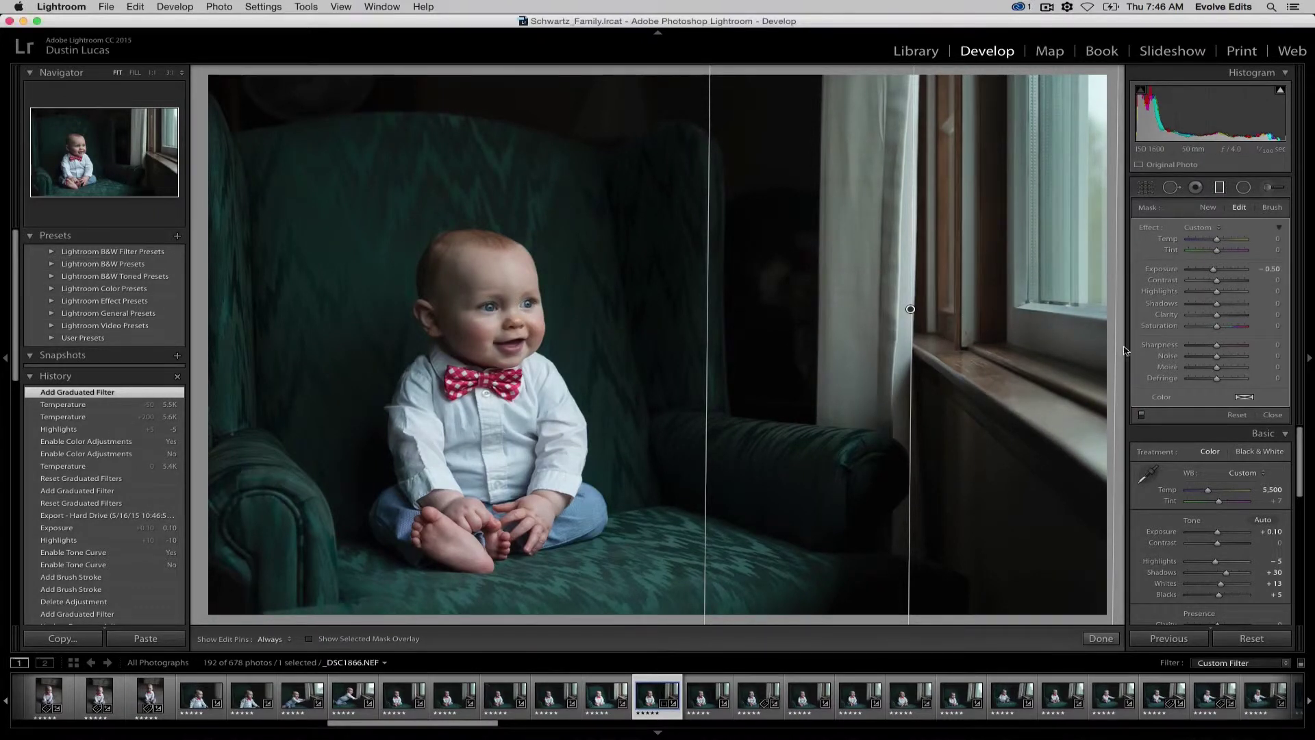
{"action": "left_click_drag", "start_coordinate": [1208, 295], "coordinate": [1215, 268]}
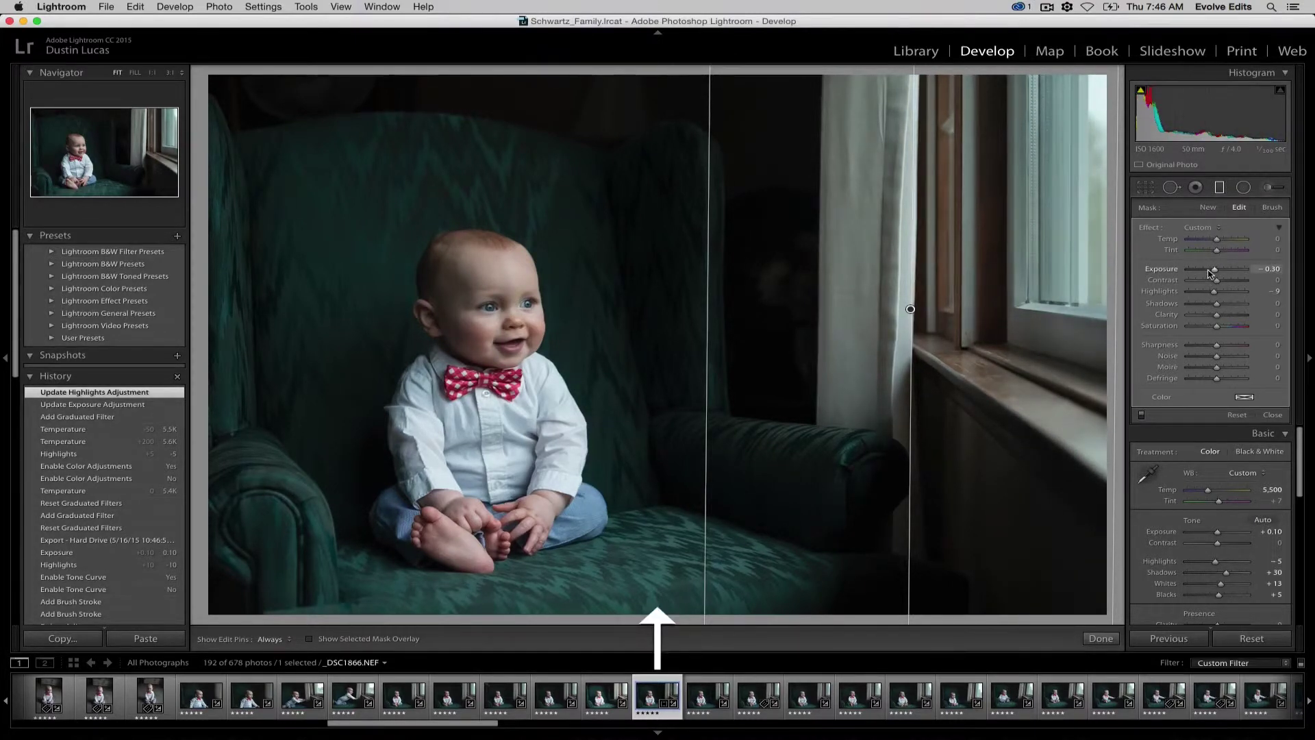
{"action": "left_click_drag", "start_coordinate": [1209, 272], "coordinate": [1207, 272]}
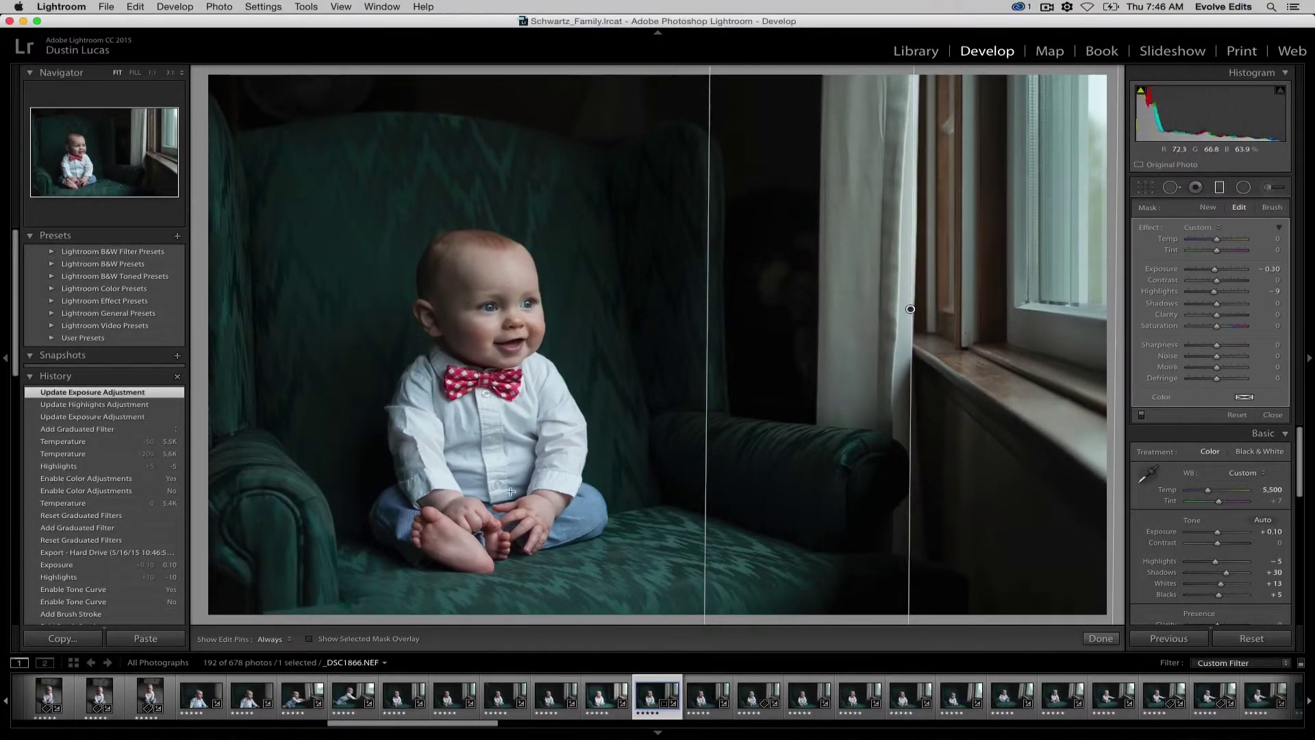
{"action": "left_click_drag", "start_coordinate": [1226, 273], "coordinate": [1225, 272]}
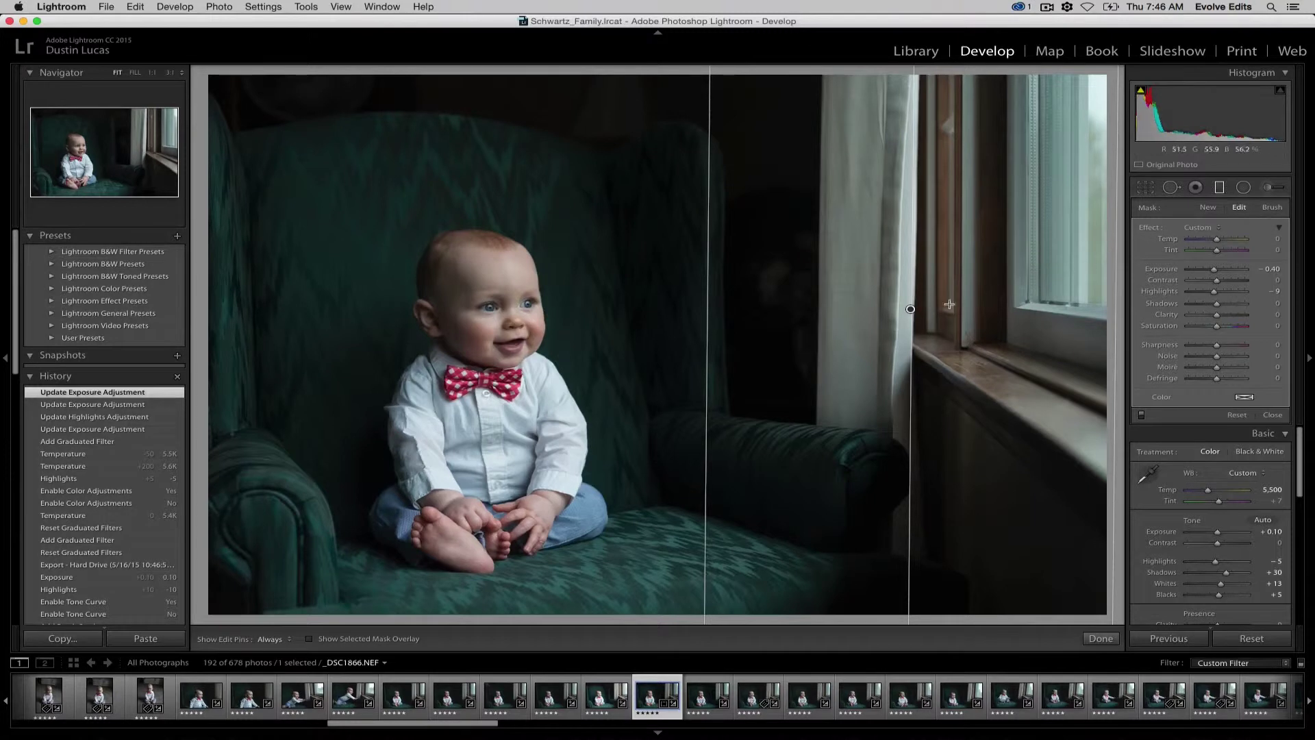
- Switch the graduated filter's mask to brush editing and undo the trial brush stroke
{"action": "mouse_move", "coordinate": [910, 307]}
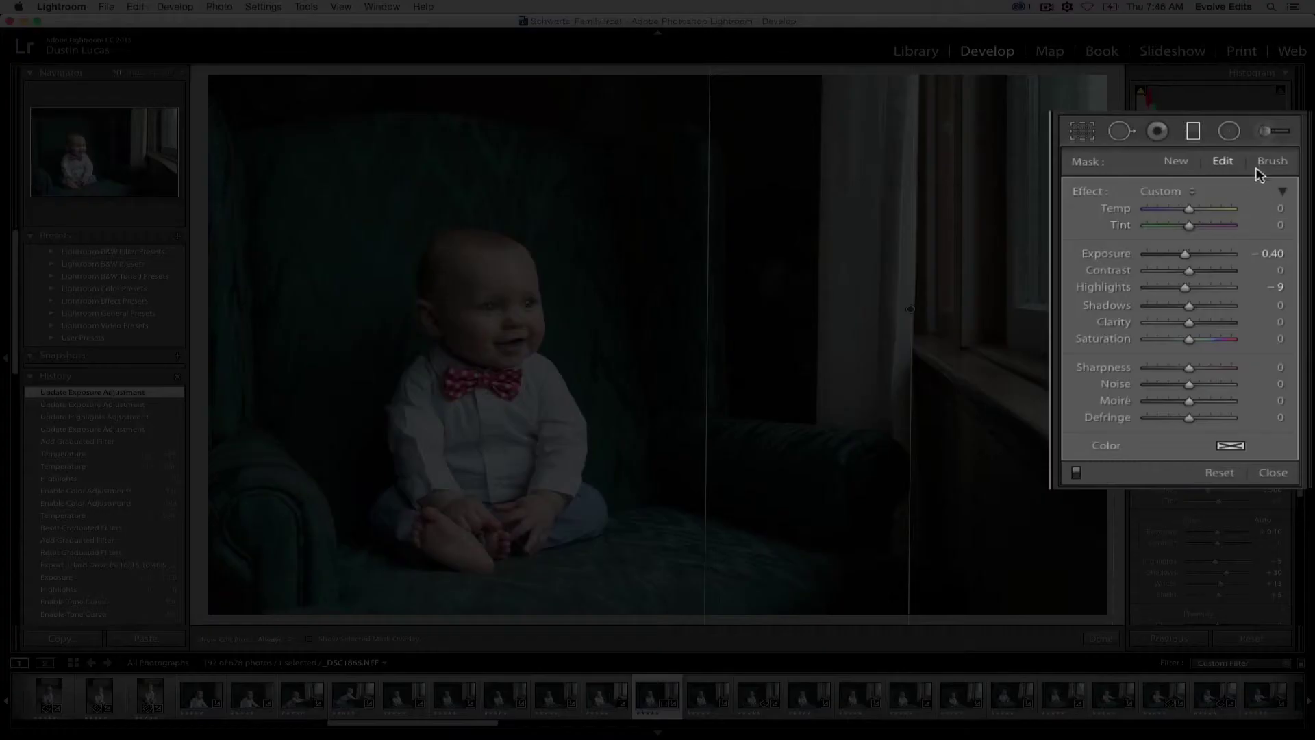
{"action": "left_click", "coordinate": [1265, 205]}
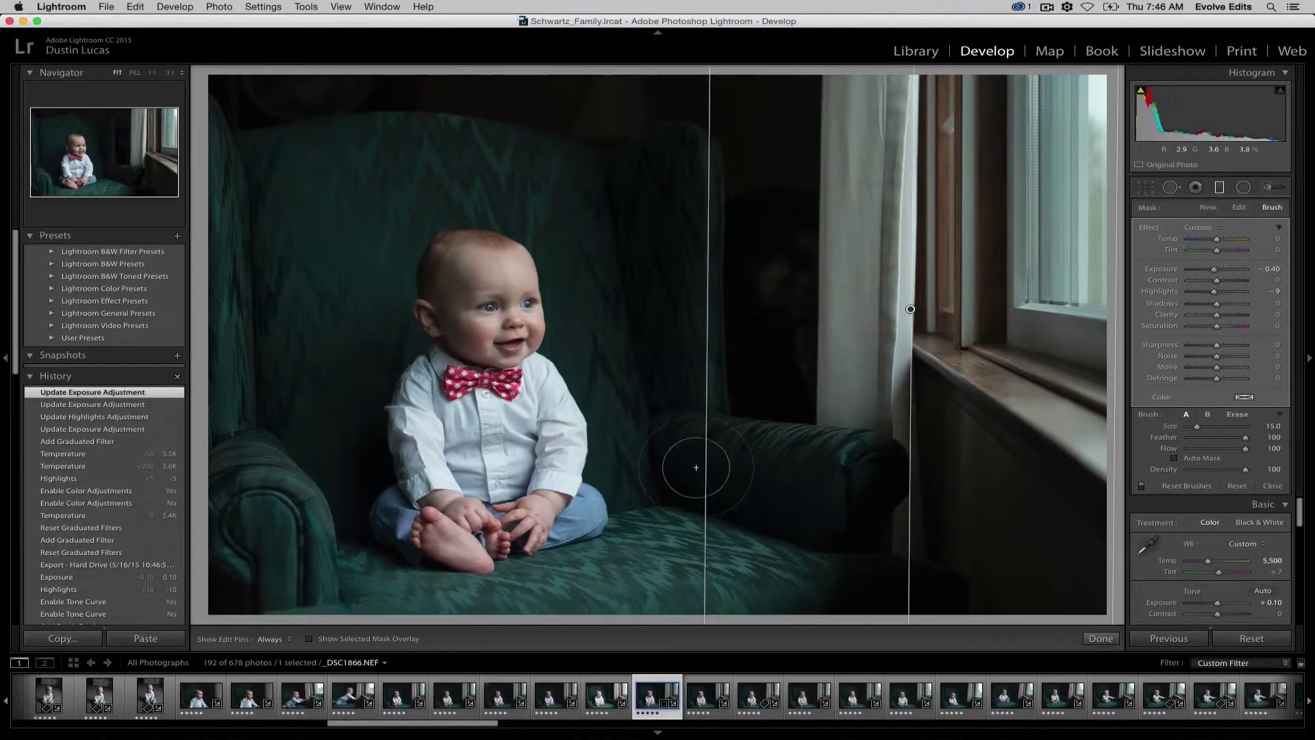
{"action": "key", "text": "h"}
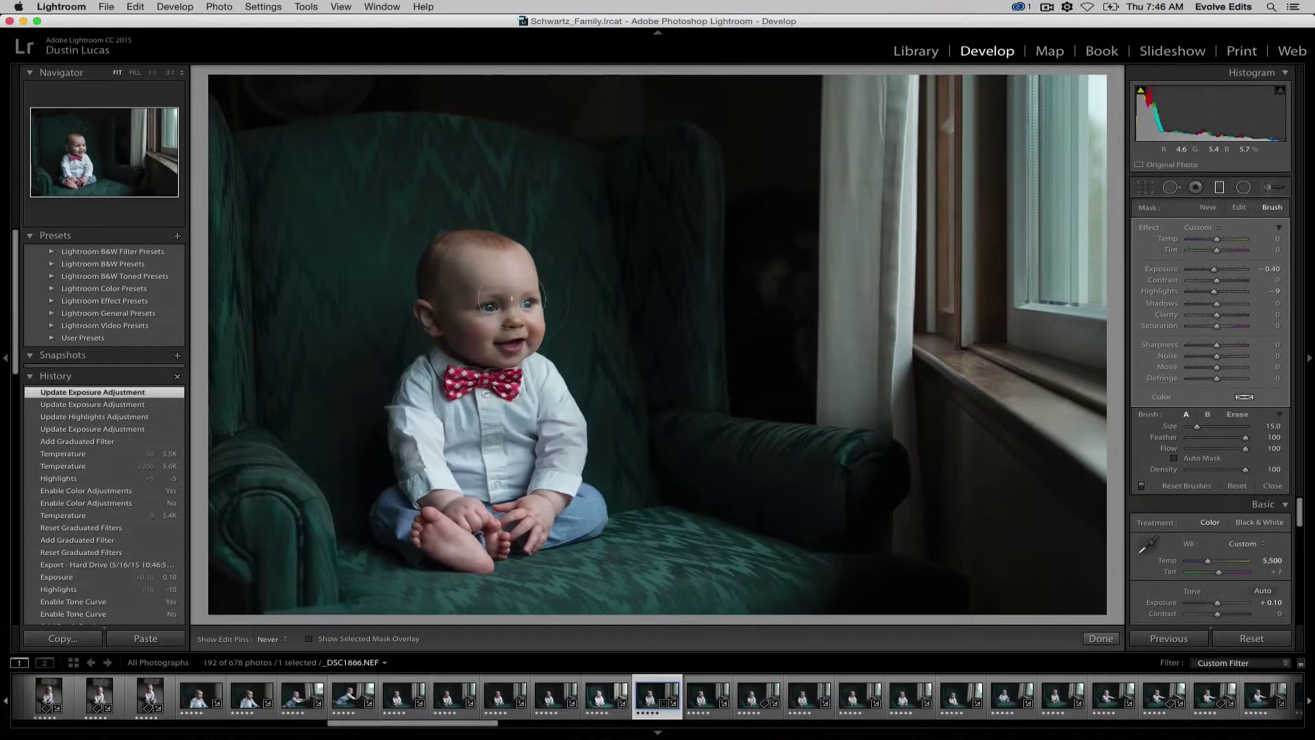
{"action": "key", "text": "super+z"}
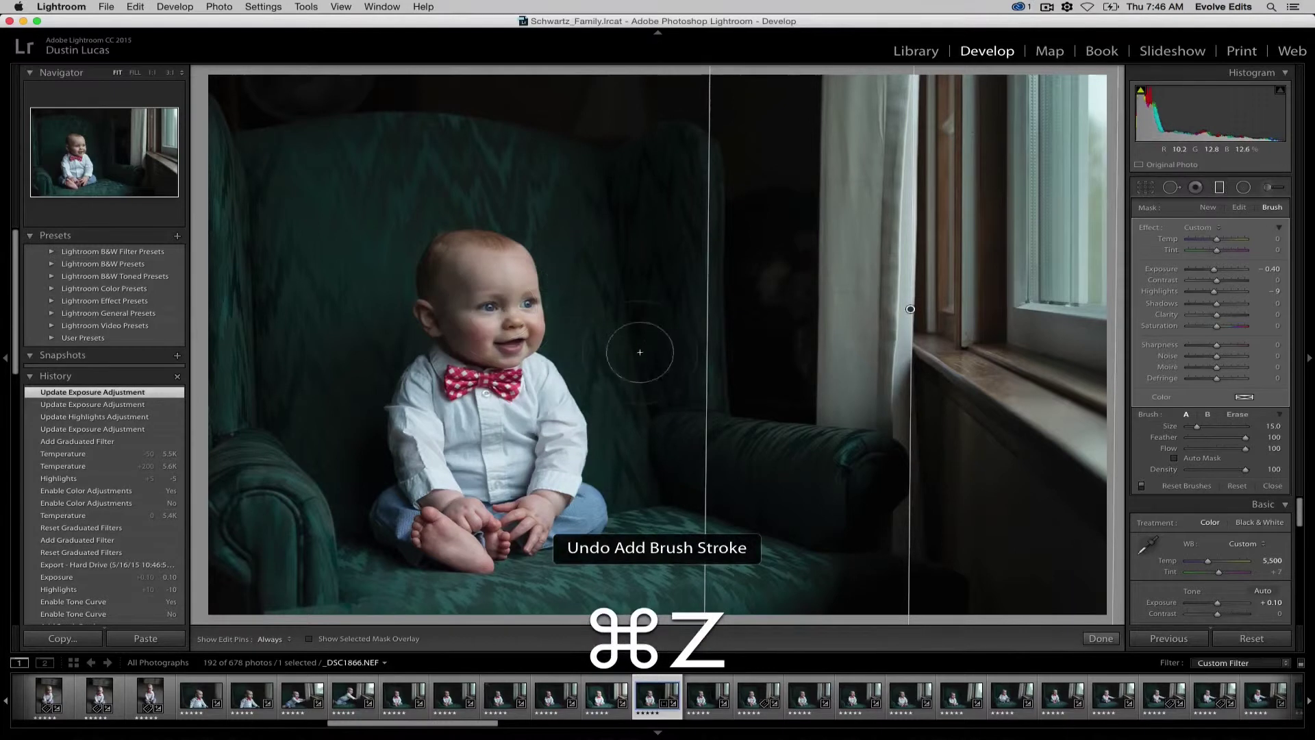
- Set the graduated filter's erase brush size to 16
{"action": "key", "text": "alt"}
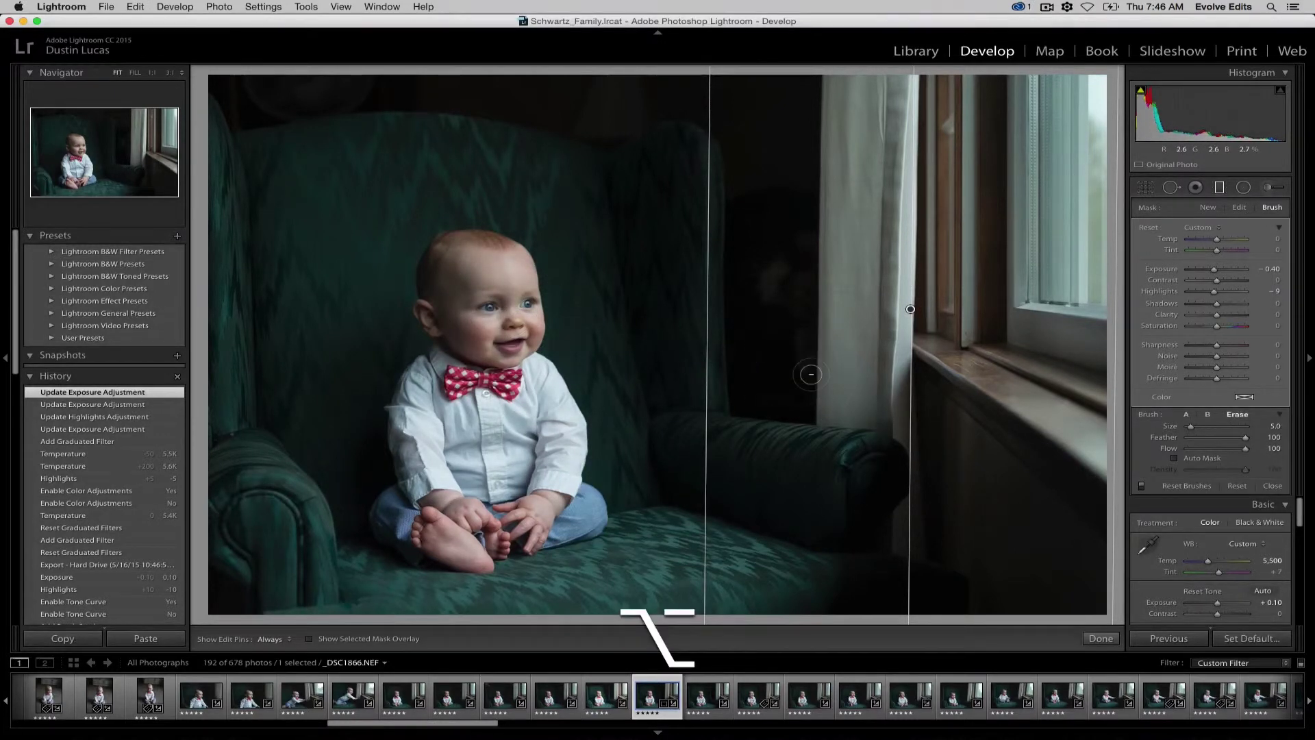
{"action": "key", "text": "alt+bracketright"}
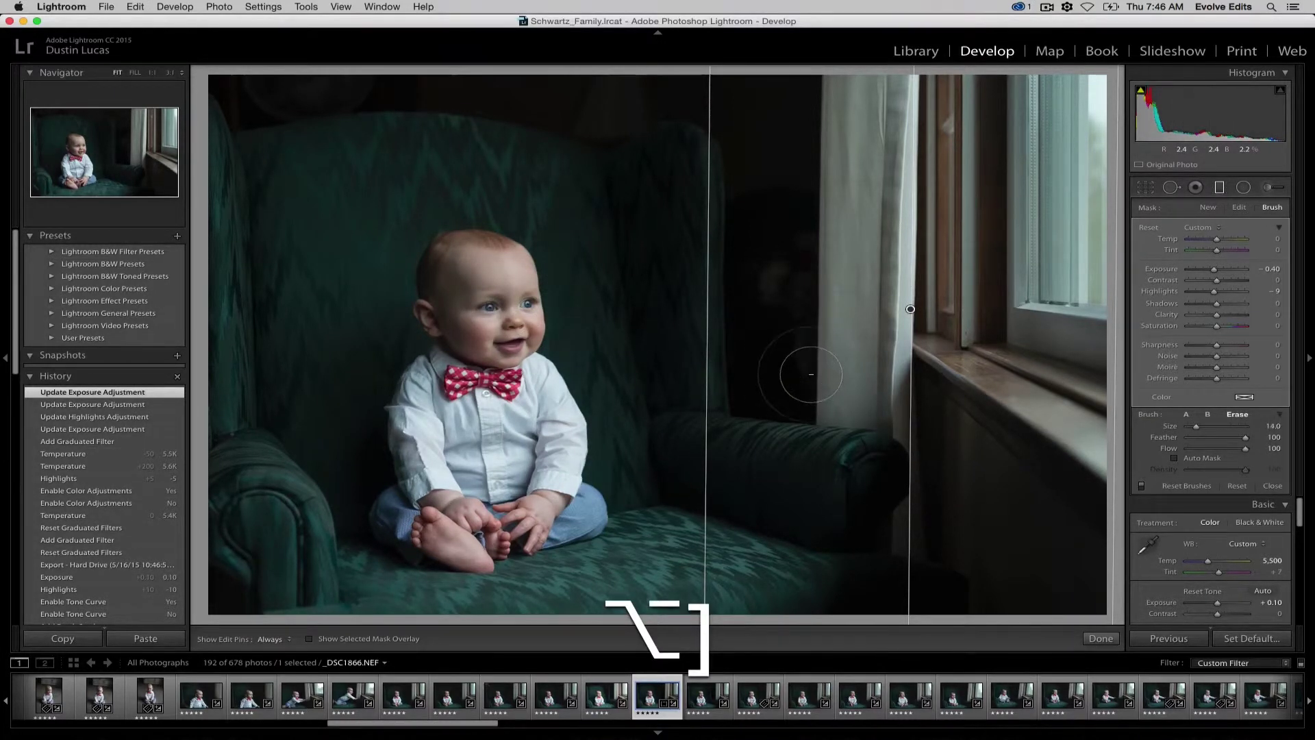
{"action": "key", "text": "alt+bracketleft"}
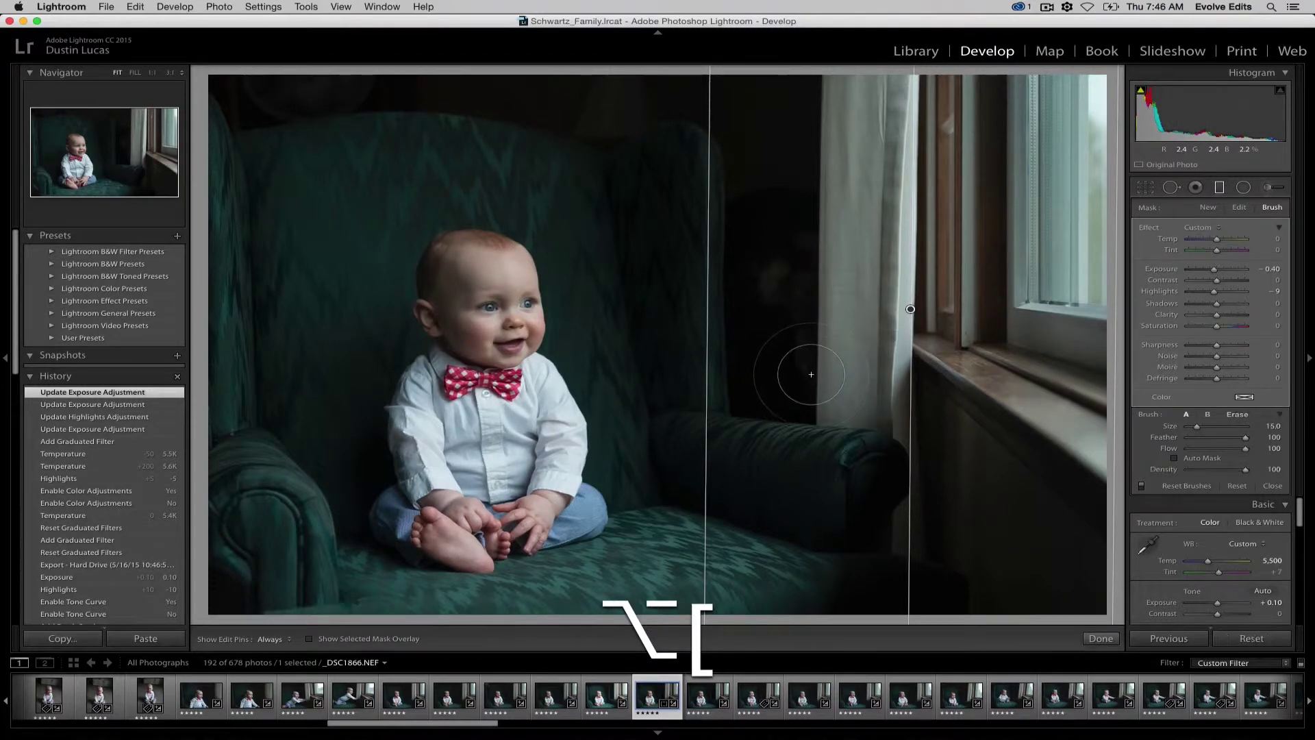
{"action": "key", "text": "alt+bracketleft"}
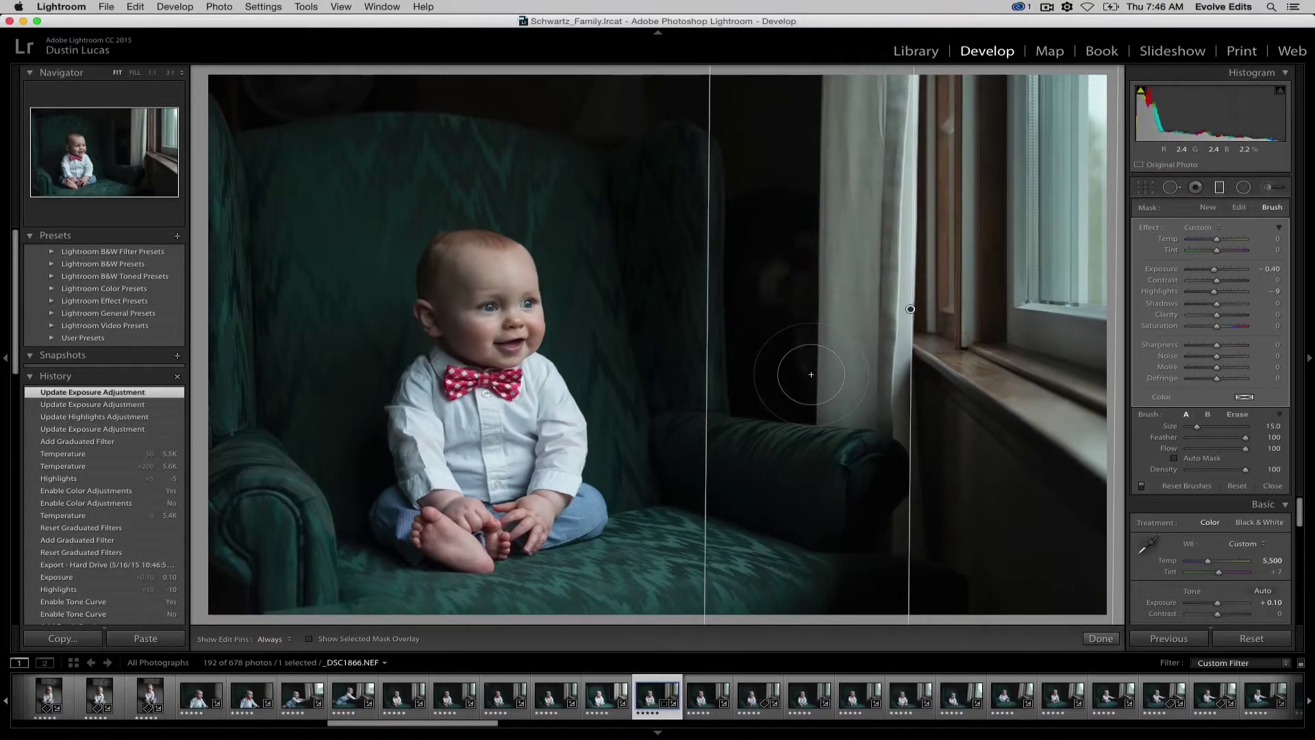
{"action": "key", "text": "bracketleft"}
- Erase the graduated filter mask below the window, over the chair arm and in the dark background beside the curtain, and close the filter
{"action": "mouse_move", "coordinate": [911, 309]}
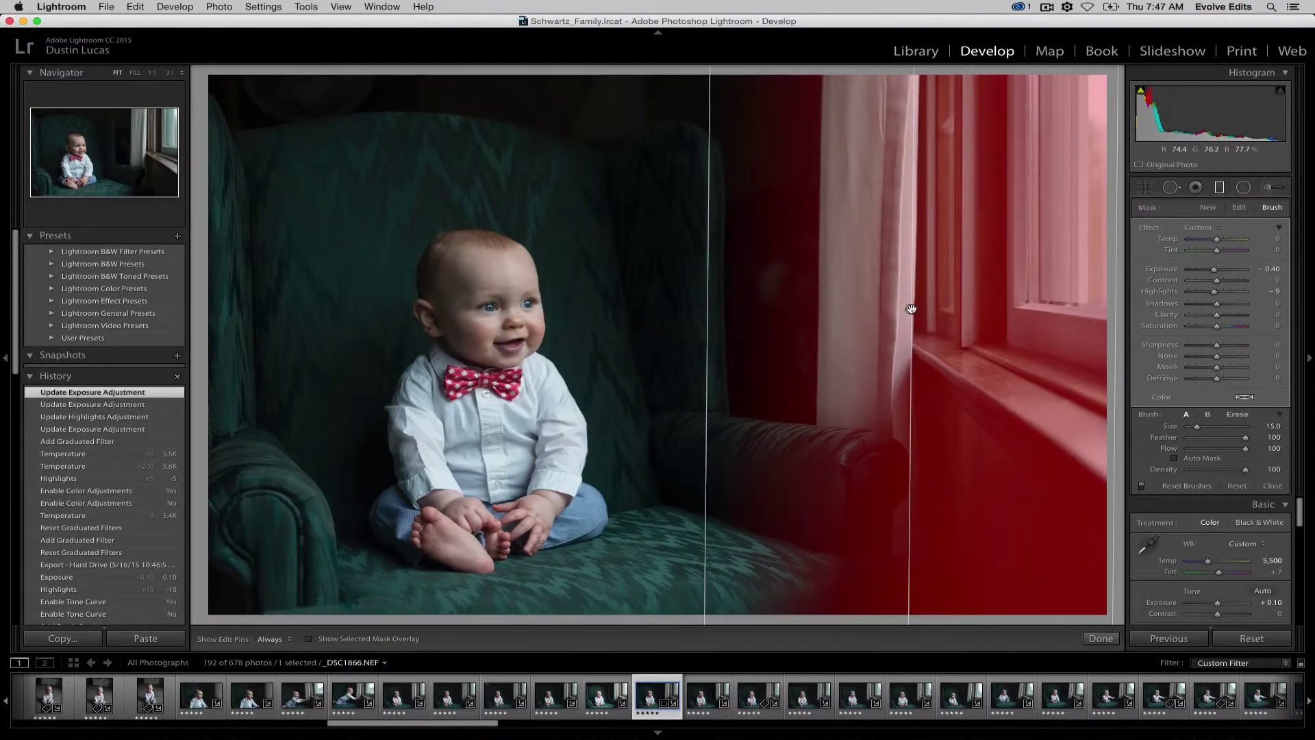
{"action": "key", "text": "alt"}
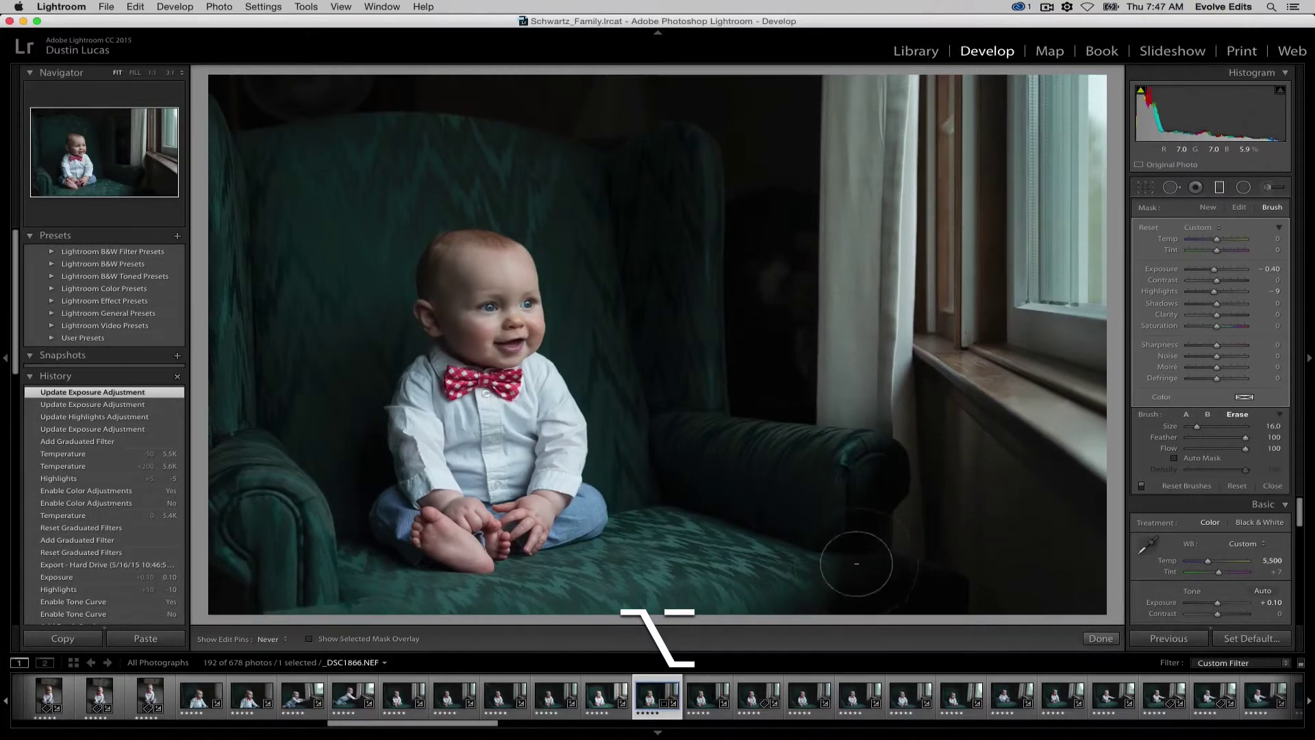
{"action": "left_click_drag", "start_coordinate": [916, 500], "coordinate": [901, 485]}
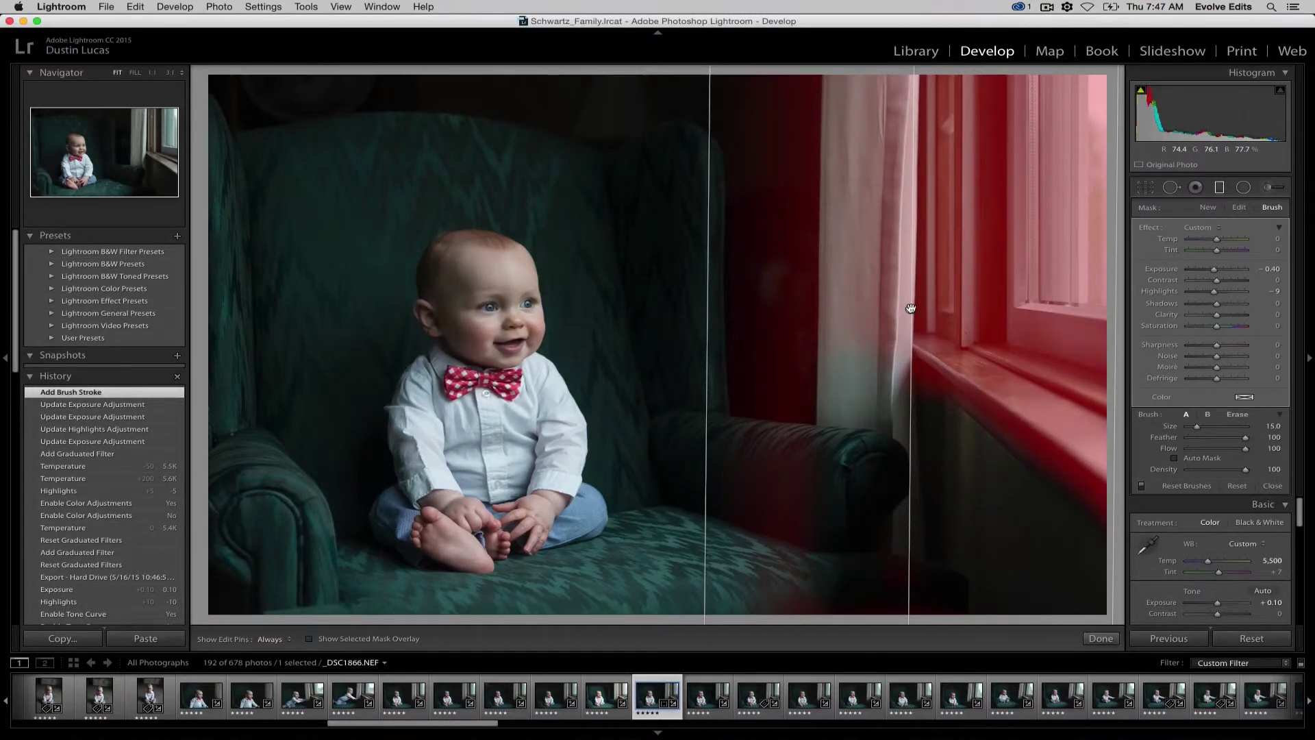
{"action": "key", "text": "alt"}
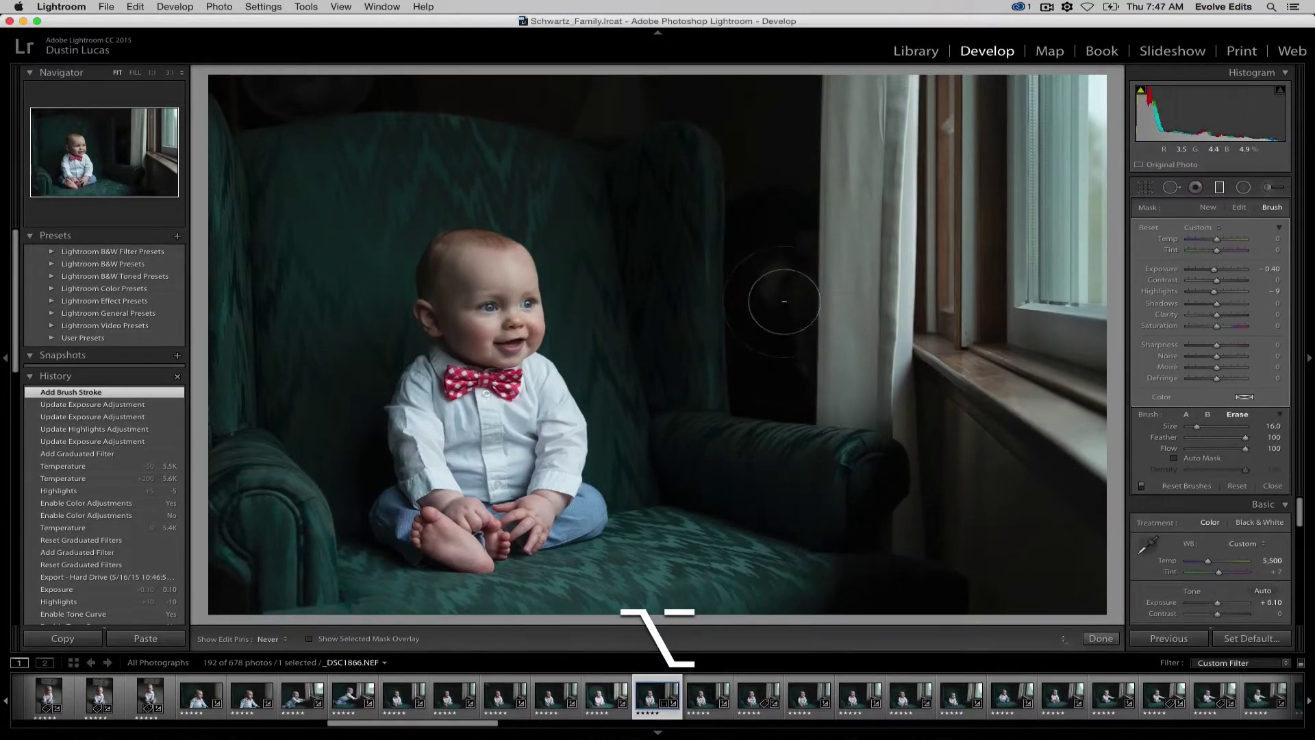
{"action": "mouse_move", "coordinate": [784, 301]}
{"action": "left_mouse_down"}
{"action": "mouse_move", "coordinate": [800, 114]}
{"action": "mouse_move", "coordinate": [781, 449]}
{"action": "left_mouse_up"}
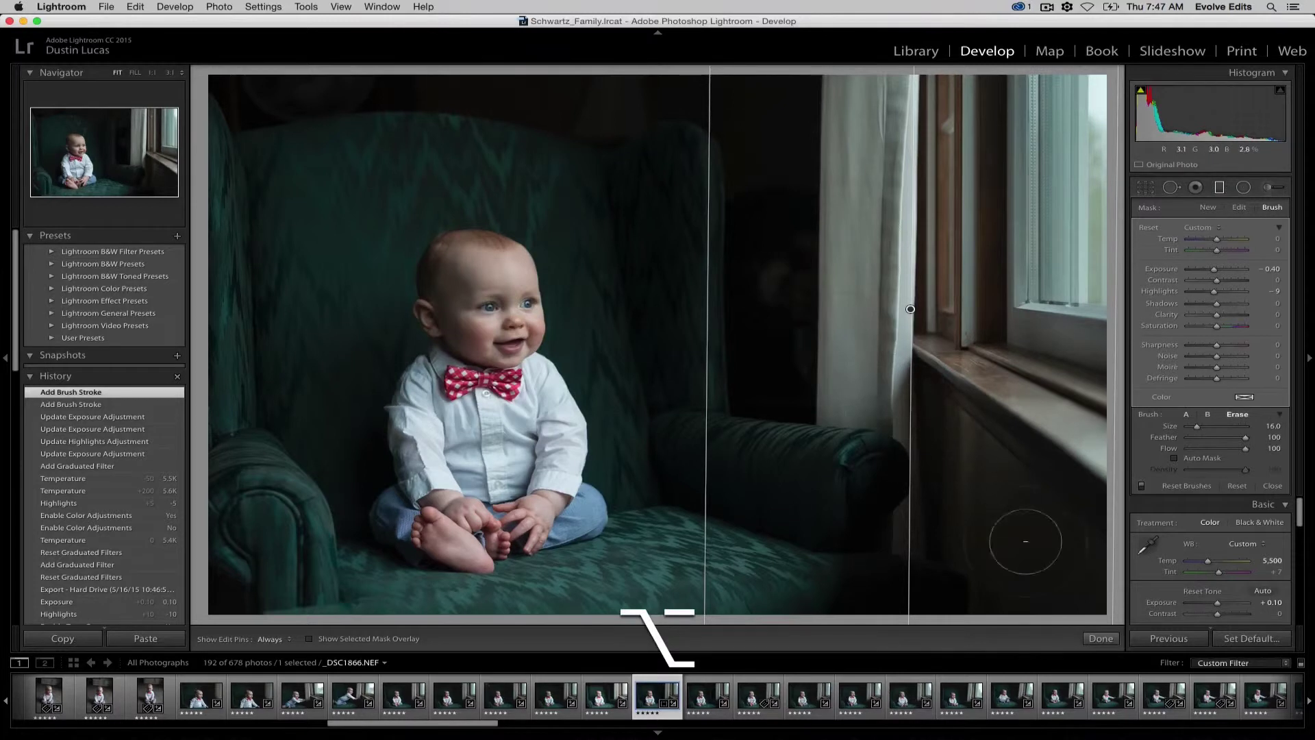
{"action": "key", "text": "alt"}
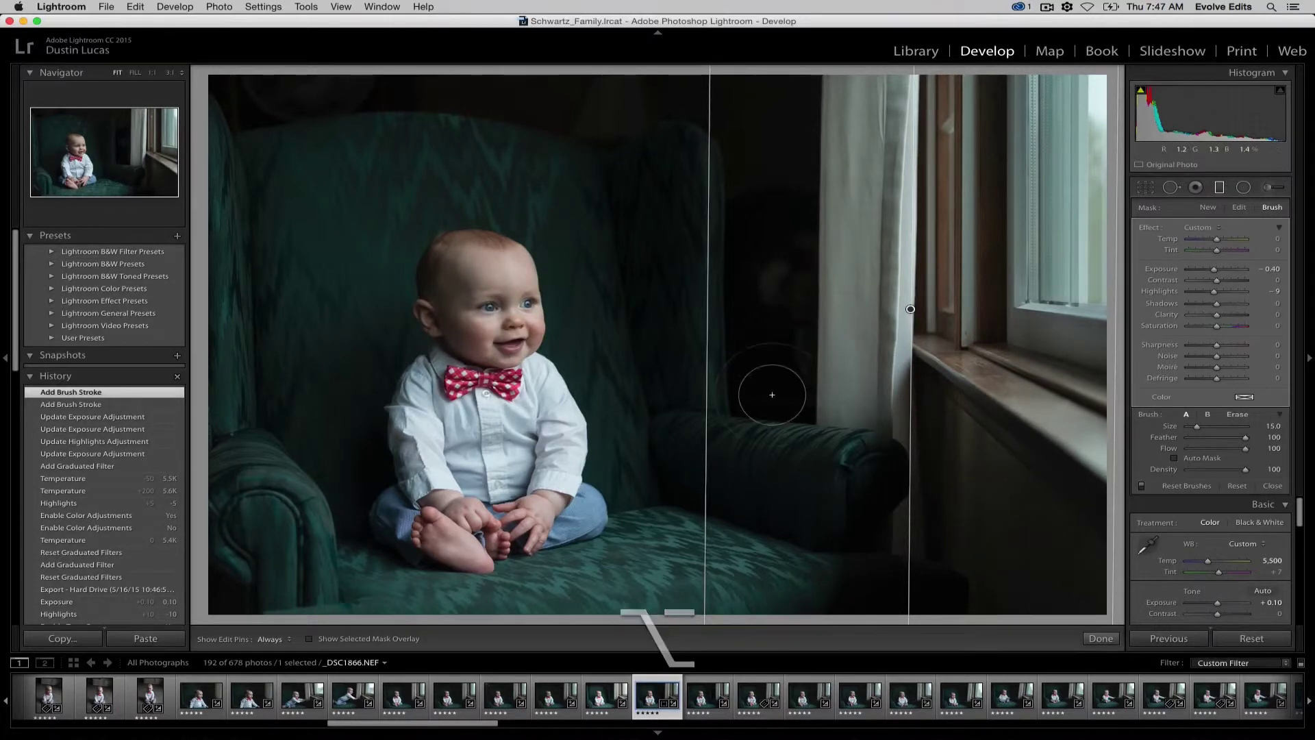
{"action": "left_click", "coordinate": [1272, 486]}
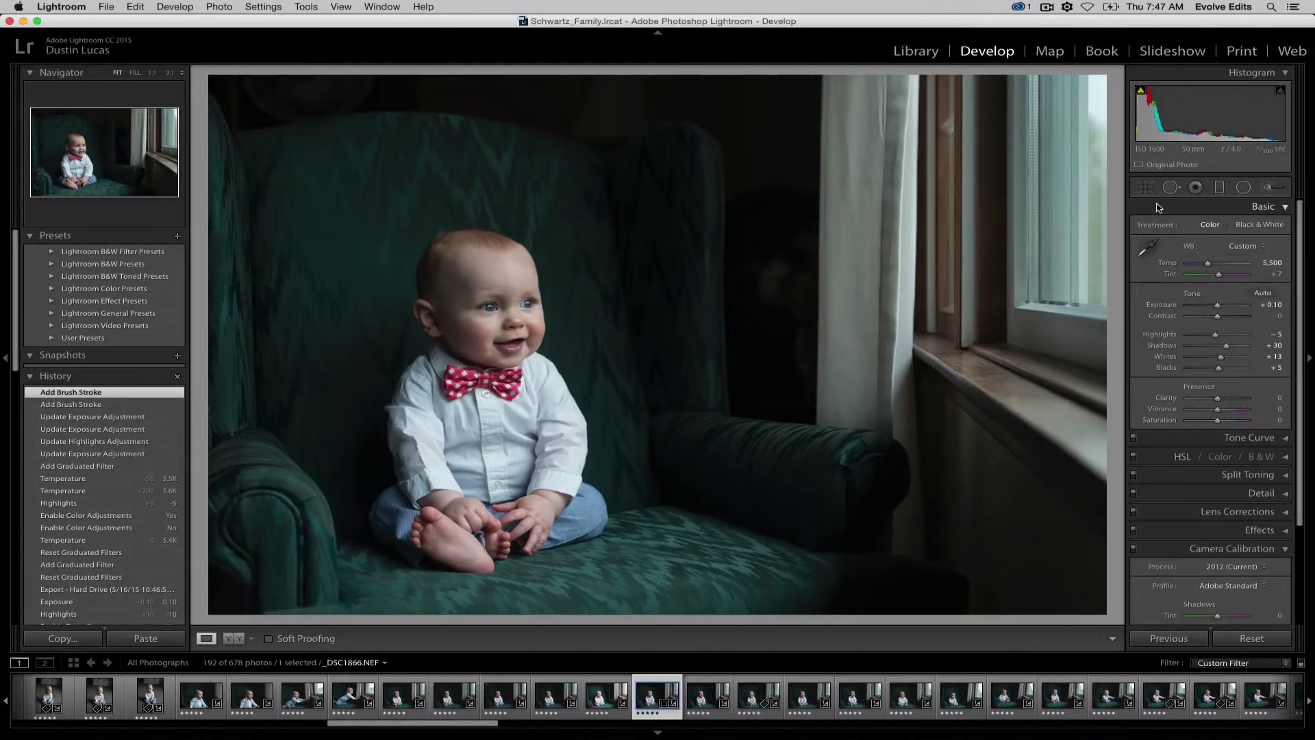
- Reset the armchair photo's crop and straighten it automatically
{"action": "key", "text": "r"}
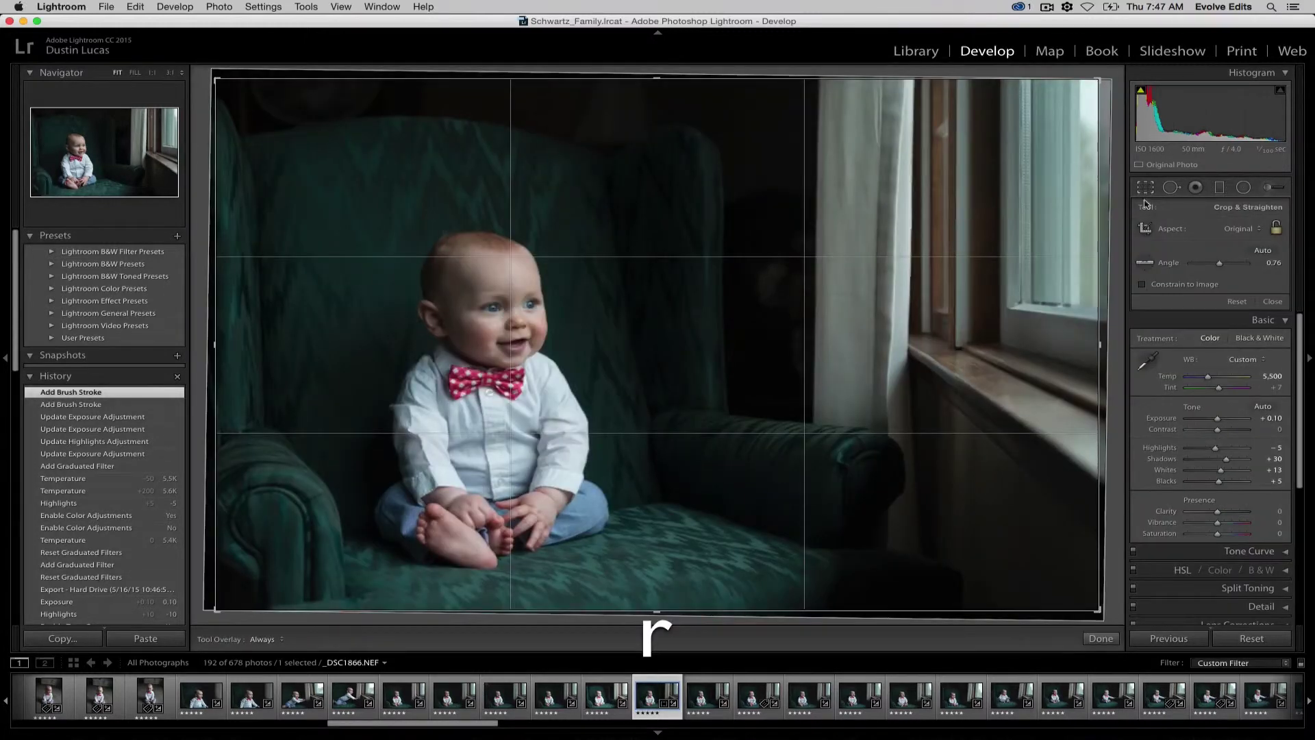
{"action": "left_click", "coordinate": [1237, 301]}
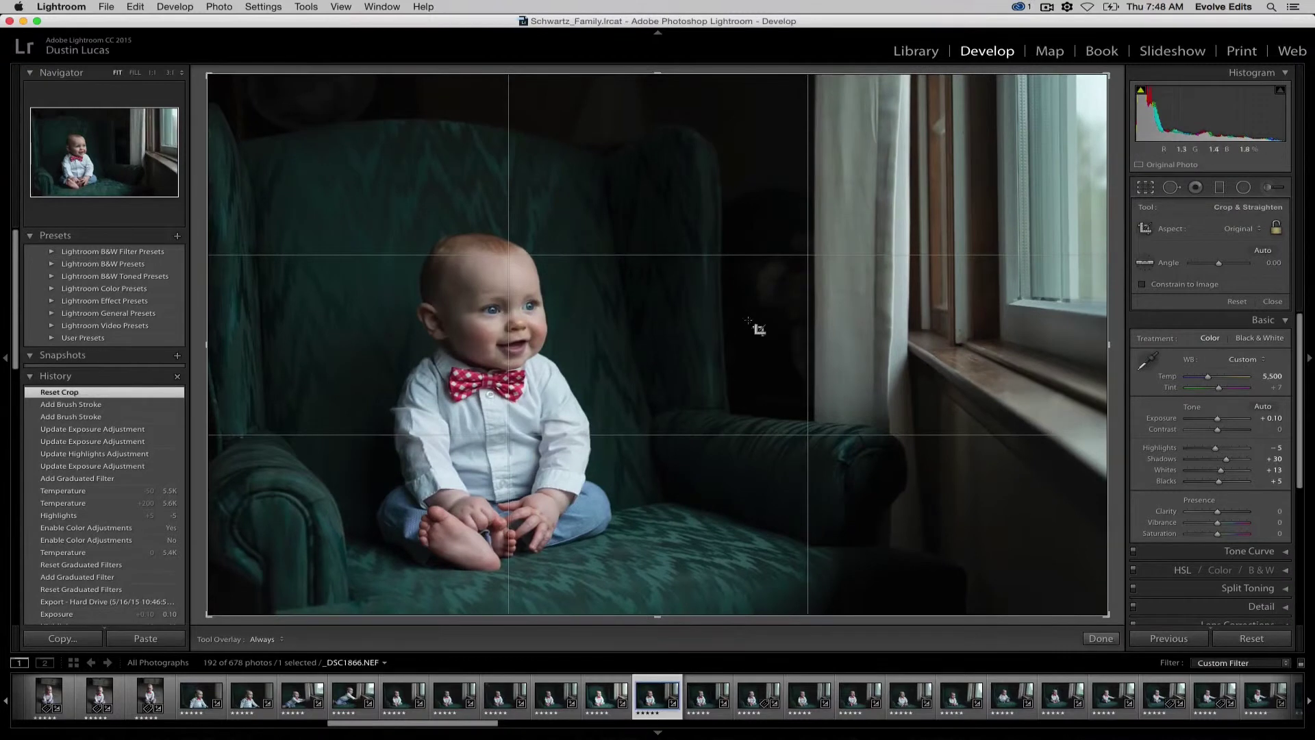
{"action": "key", "text": "r"}
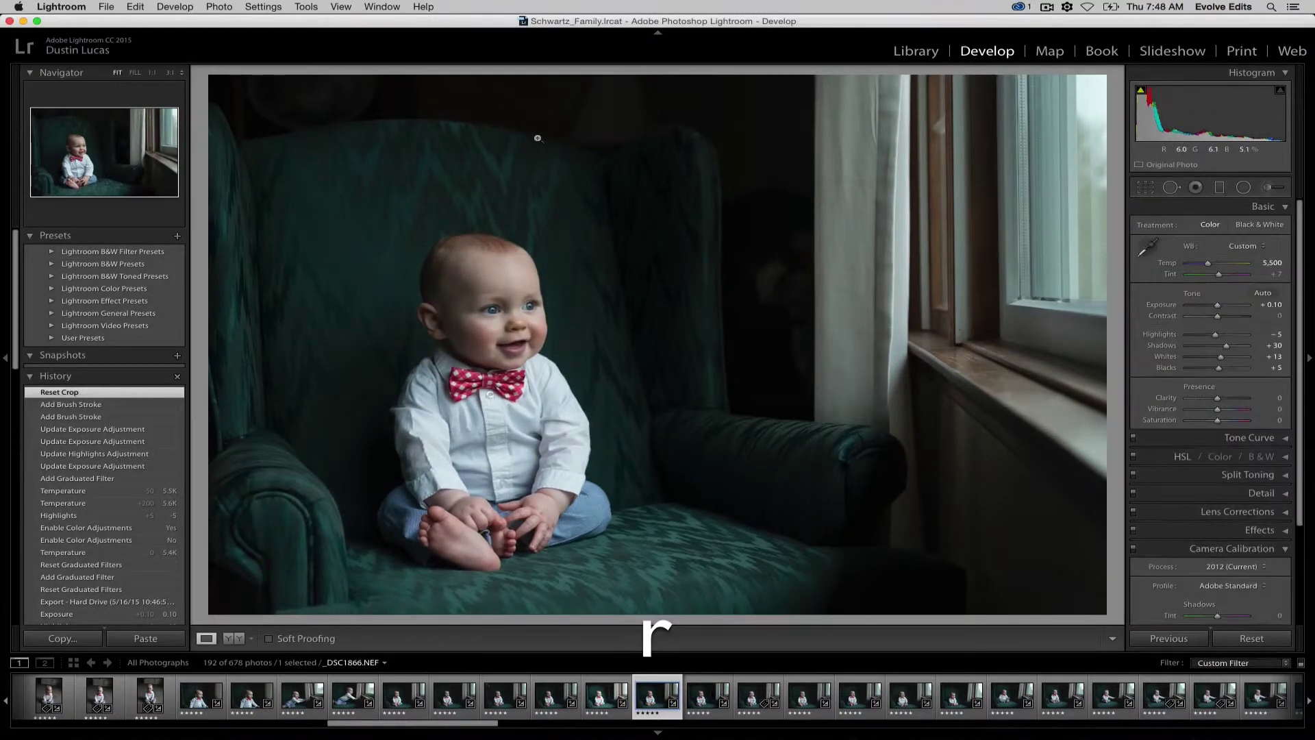
{"action": "key", "text": "r"}
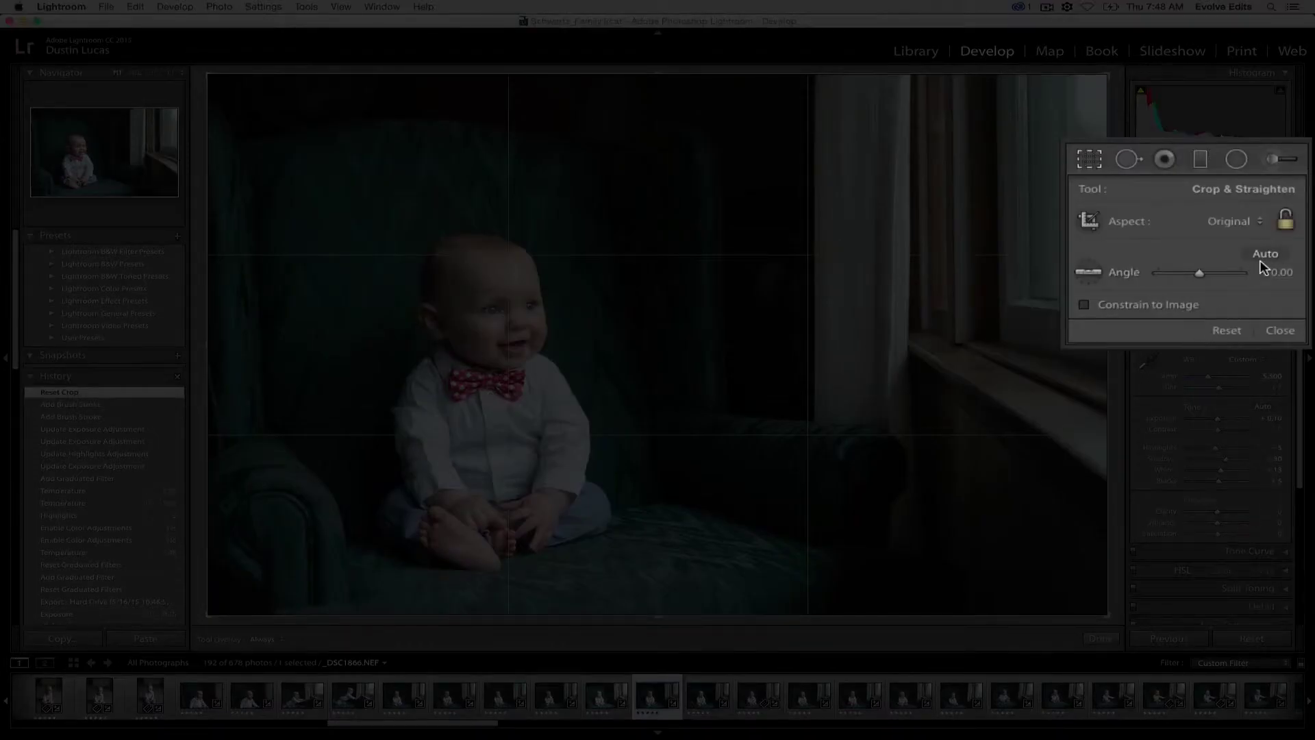
{"action": "left_click", "coordinate": [1264, 255]}
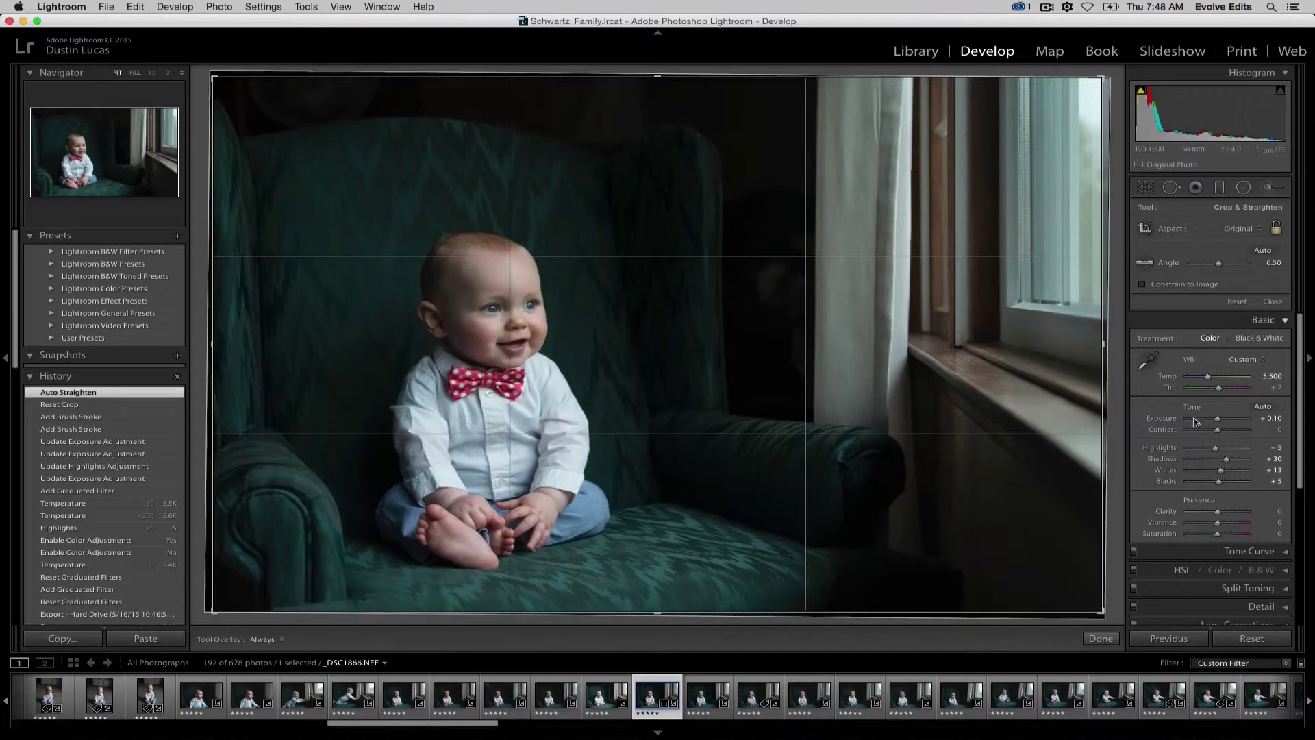
- Straighten the photo along the vertical window frame, and again along a near-vertical line on the armchair's outer side
{"action": "key", "text": "alt"}
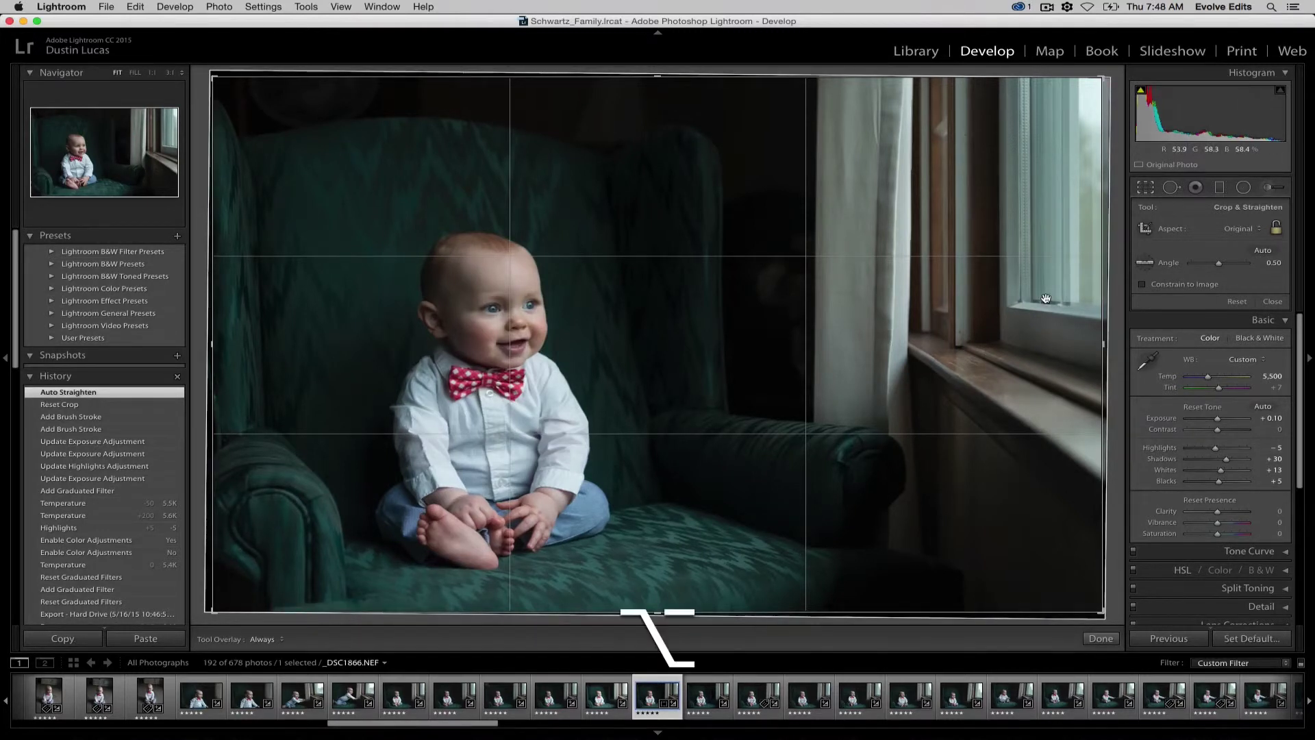
{"action": "key", "text": "super"}
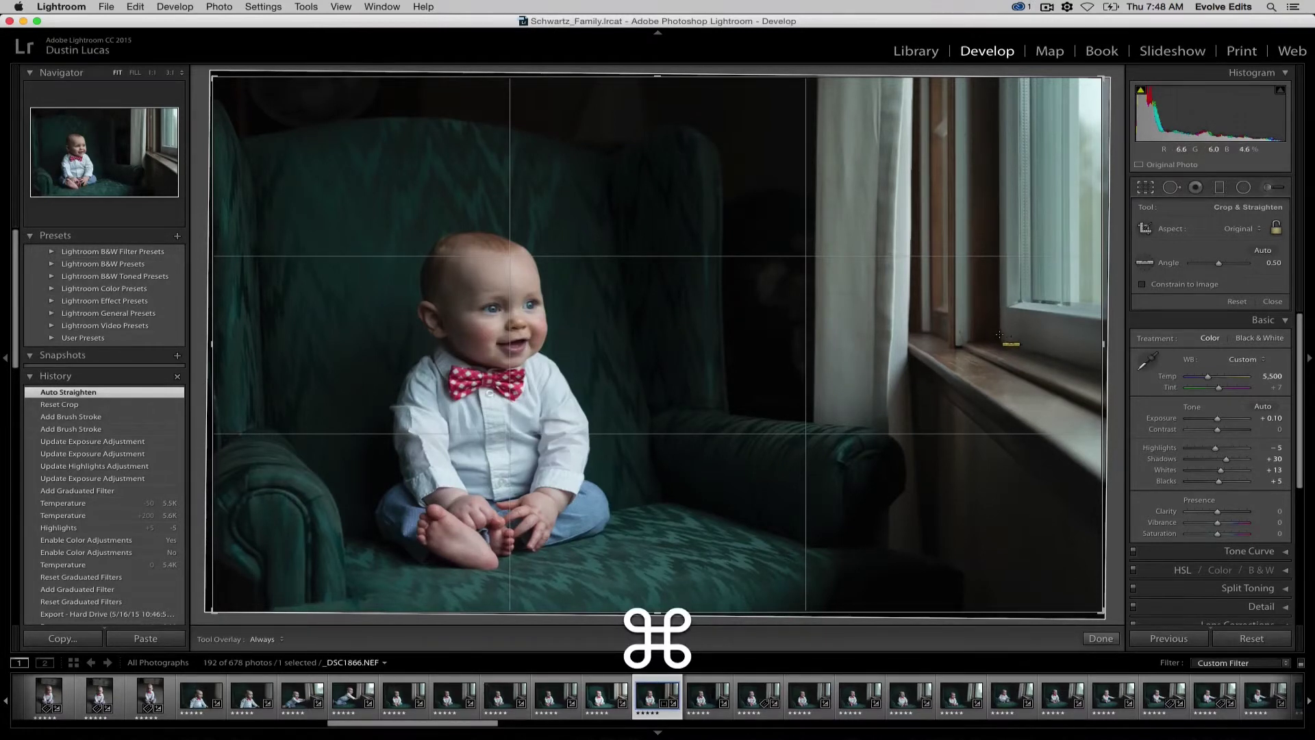
{"action": "left_click_drag", "start_coordinate": [999, 335], "coordinate": [999, 79]}
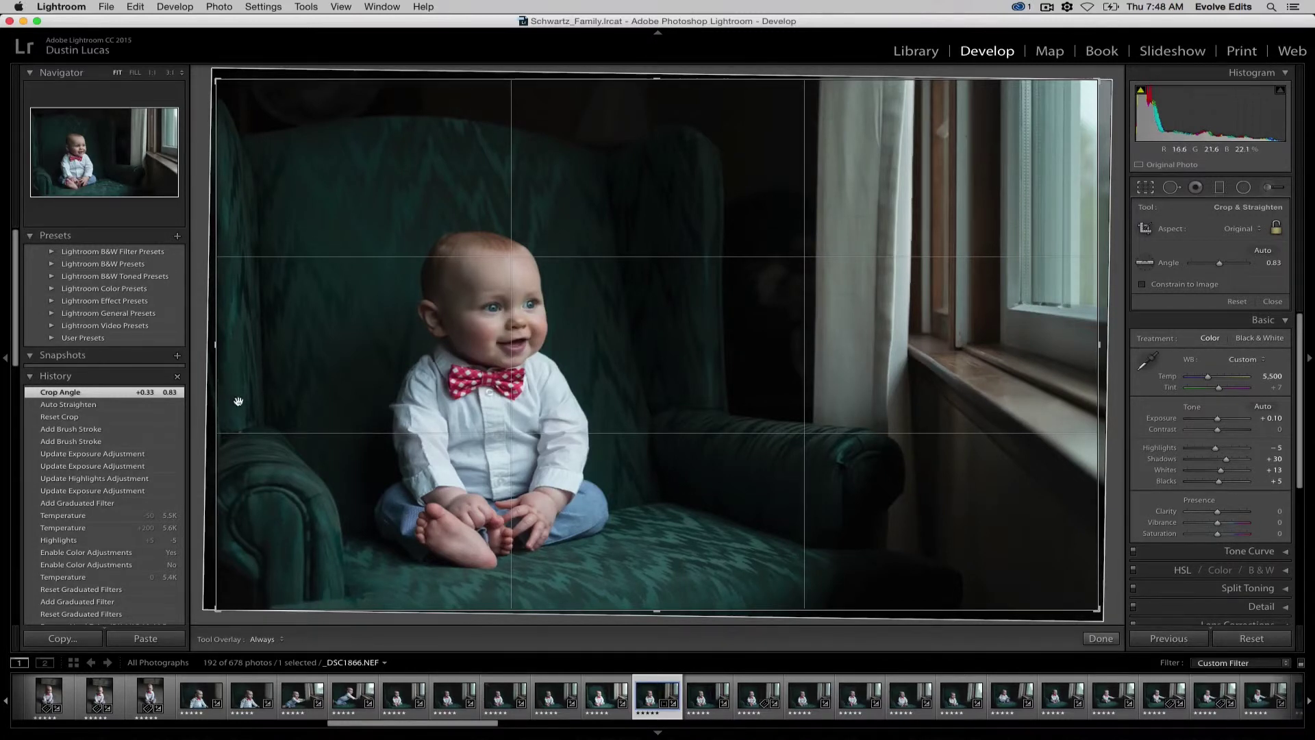
{"action": "key", "text": "super"}
{"action": "left_click_drag", "start_coordinate": [262, 418], "coordinate": [256, 192]}
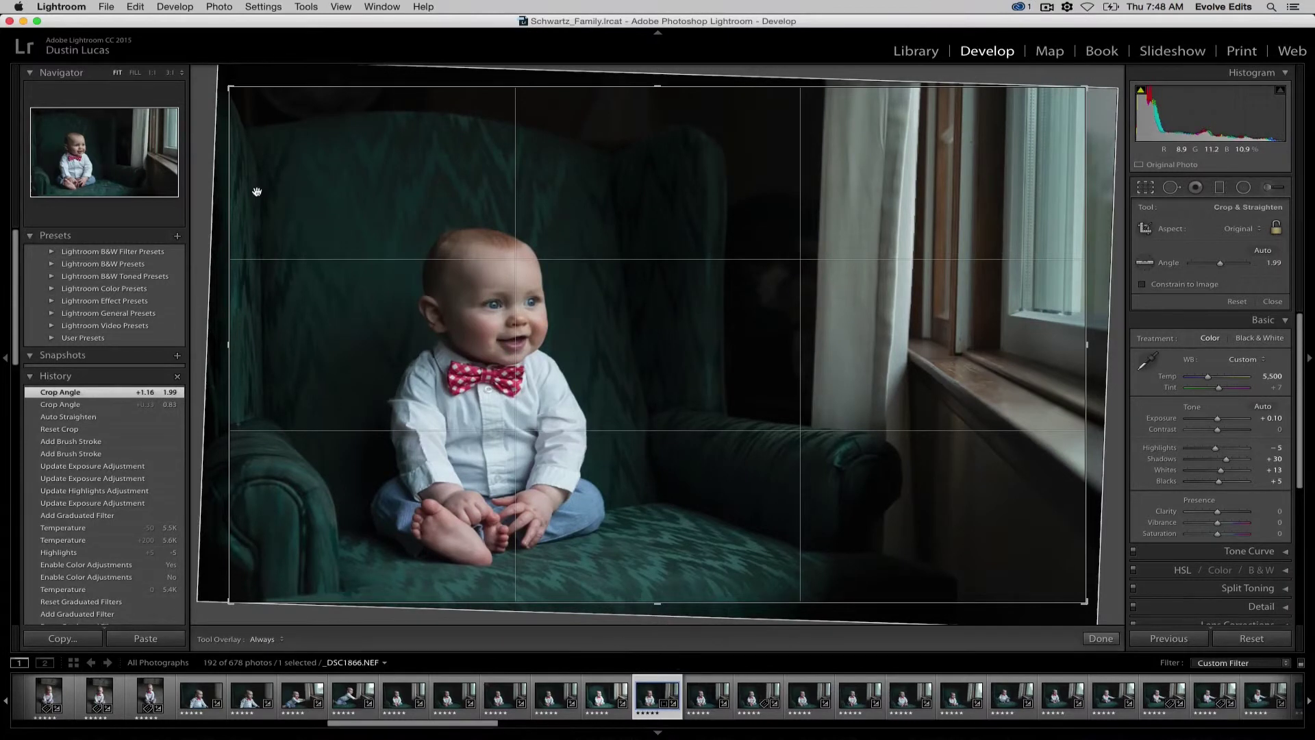
- Undo the last straightening, re-straighten the photo automatically and along the vertical window frame, and close the crop
{"action": "key", "text": "super+z"}
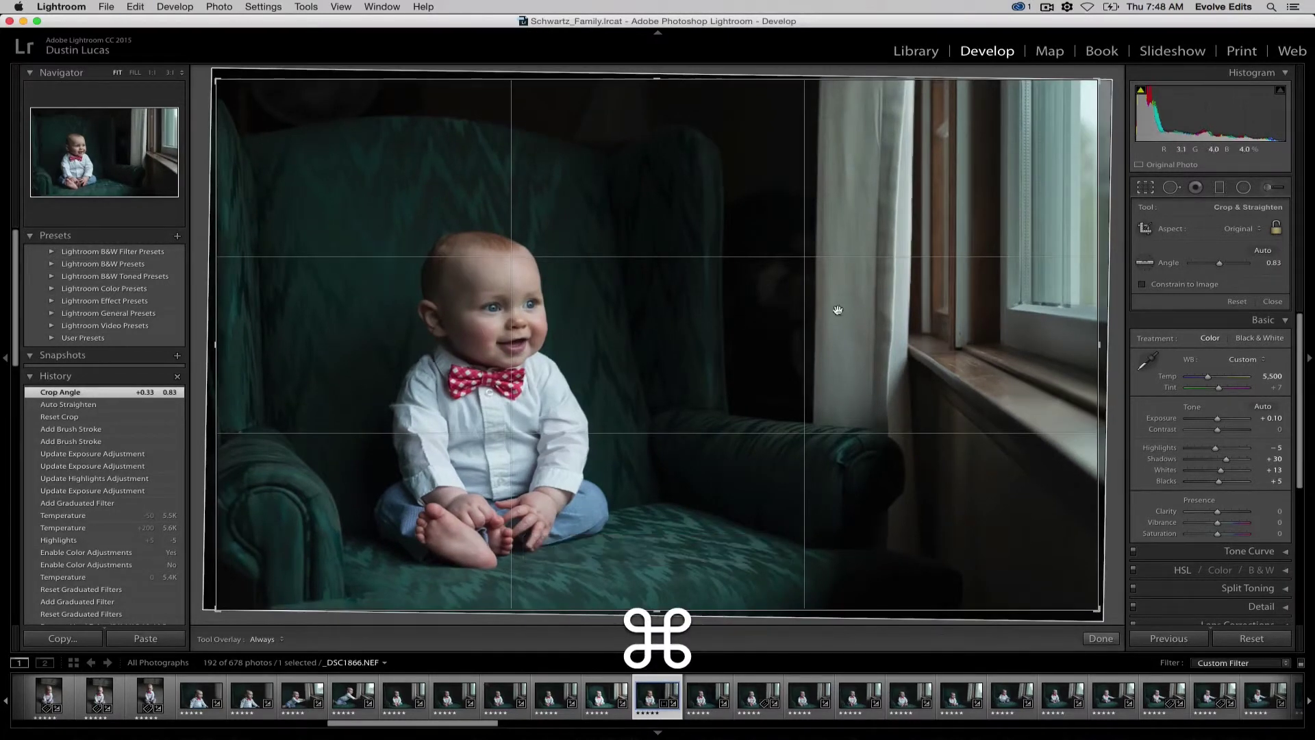
{"action": "left_click", "coordinate": [1263, 252]}
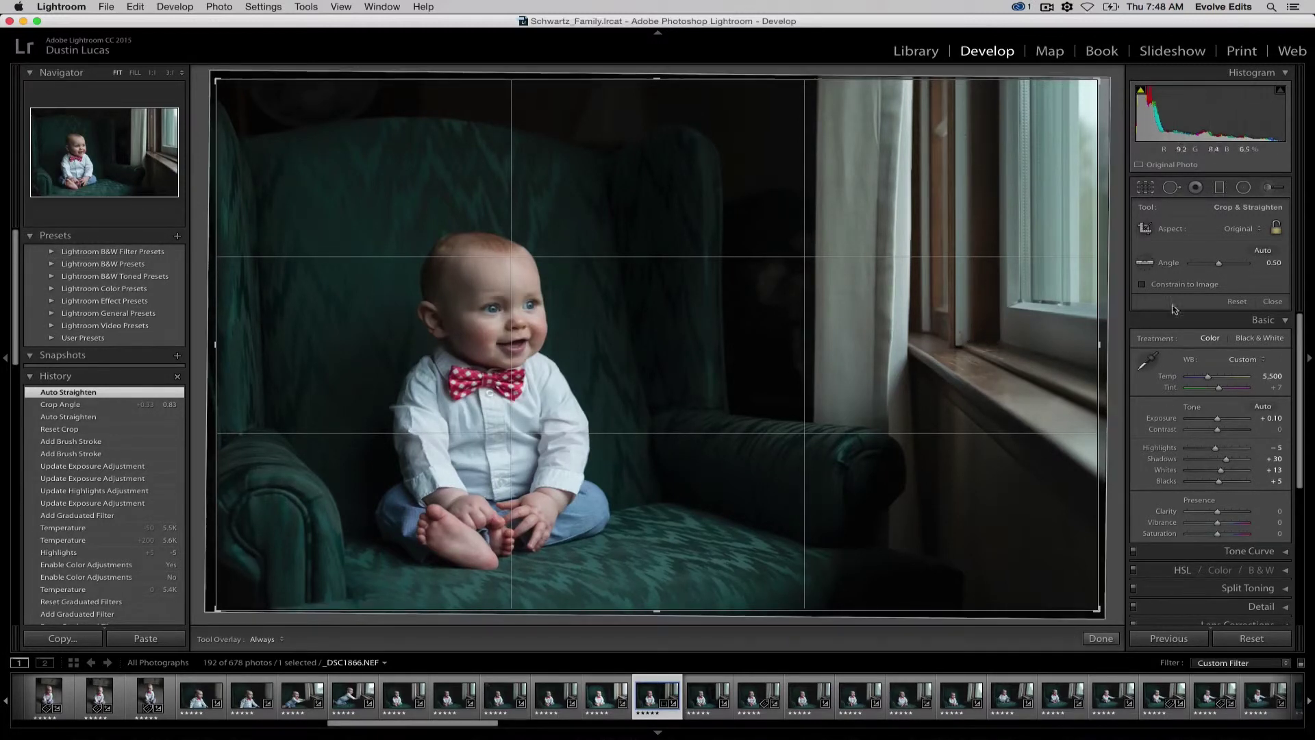
{"action": "key", "text": "super"}
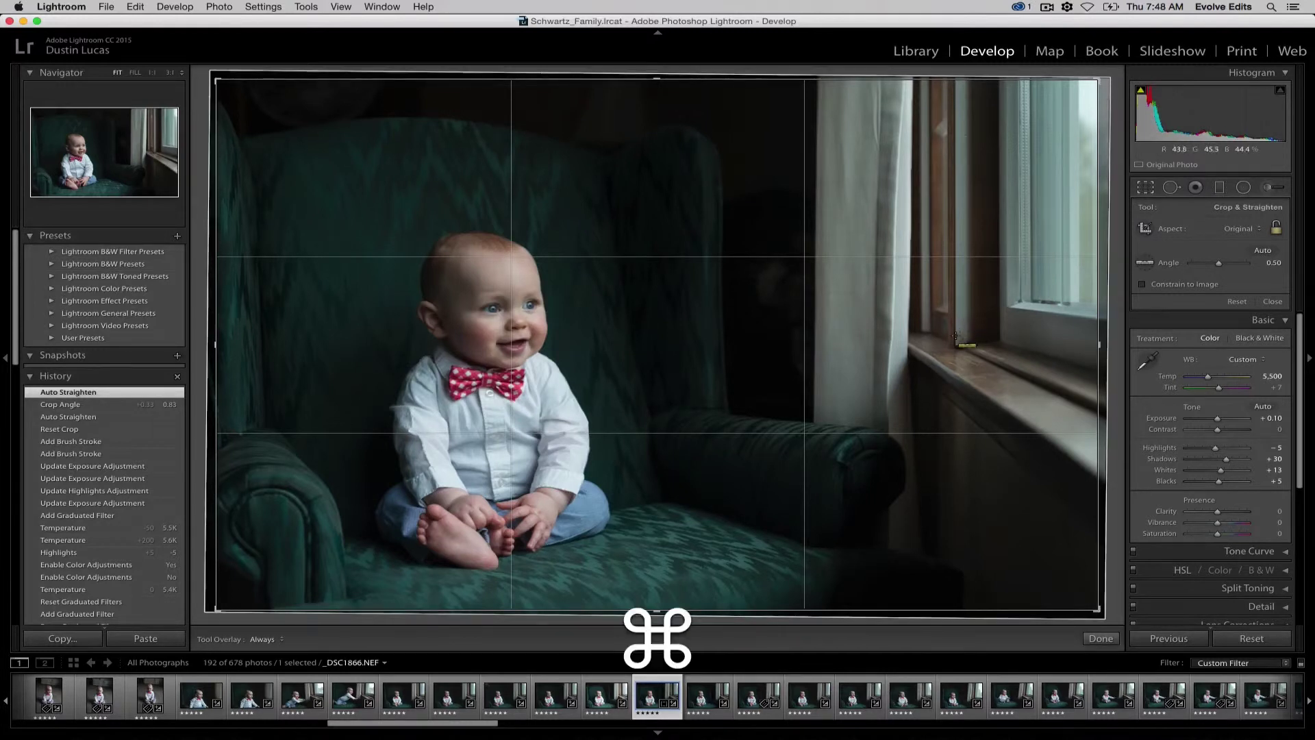
{"action": "left_click_drag", "start_coordinate": [956, 339], "coordinate": [961, 101]}
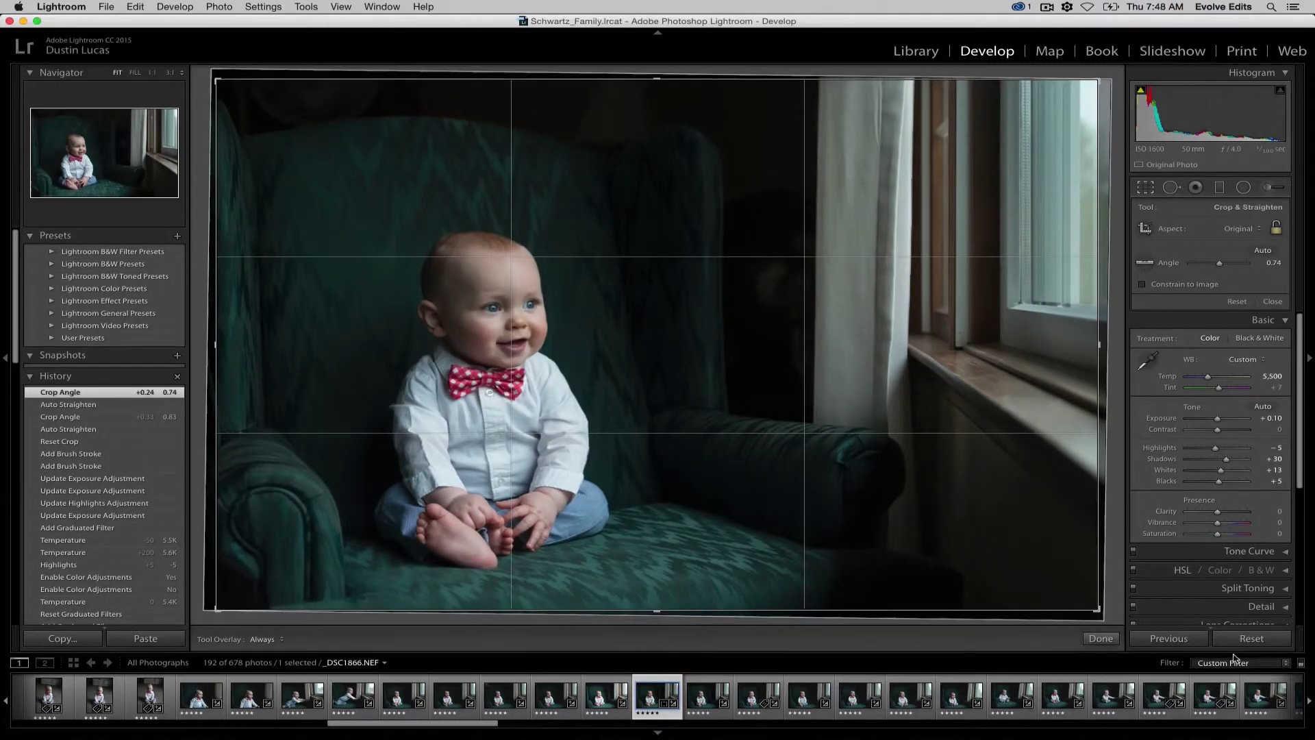
{"action": "key", "text": "r"}
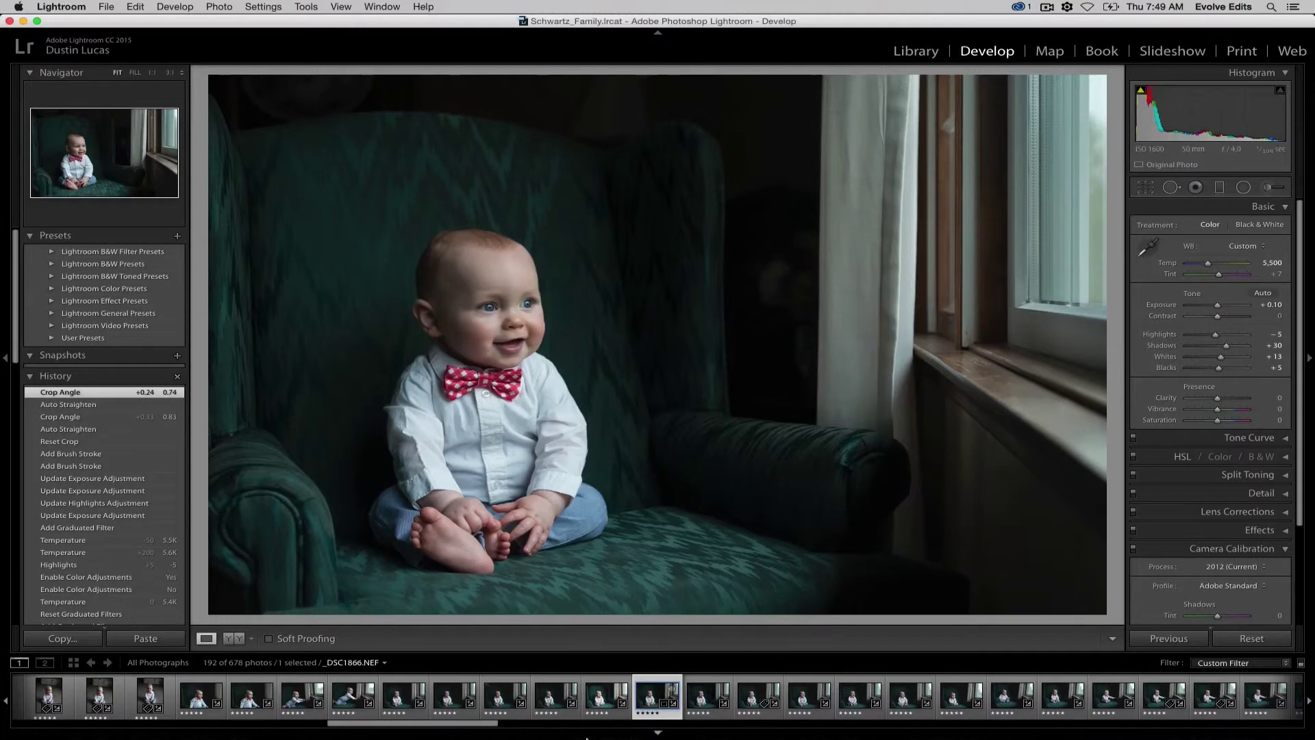
- Return to the library grid and open the brighter armchair photo _DSC1865.NEF in Develop
{"action": "left_click", "coordinate": [541, 699]}
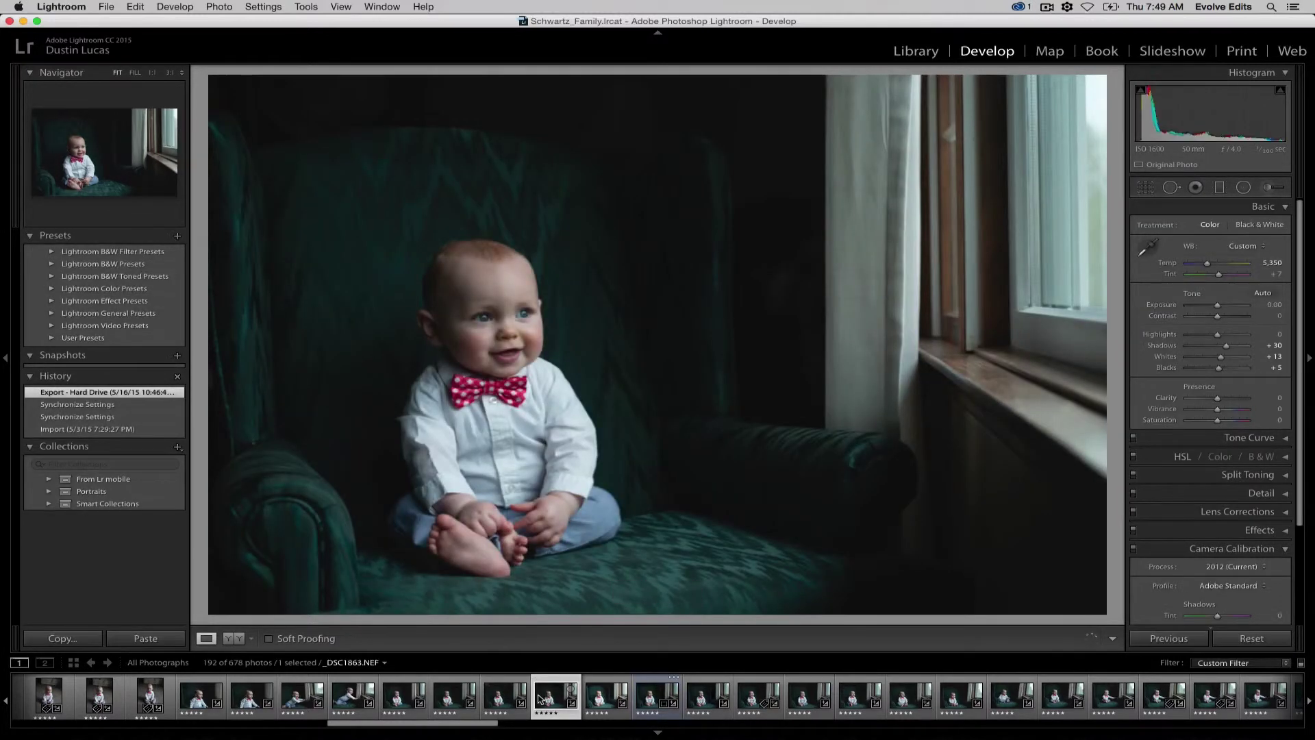
{"action": "key", "text": "g"}
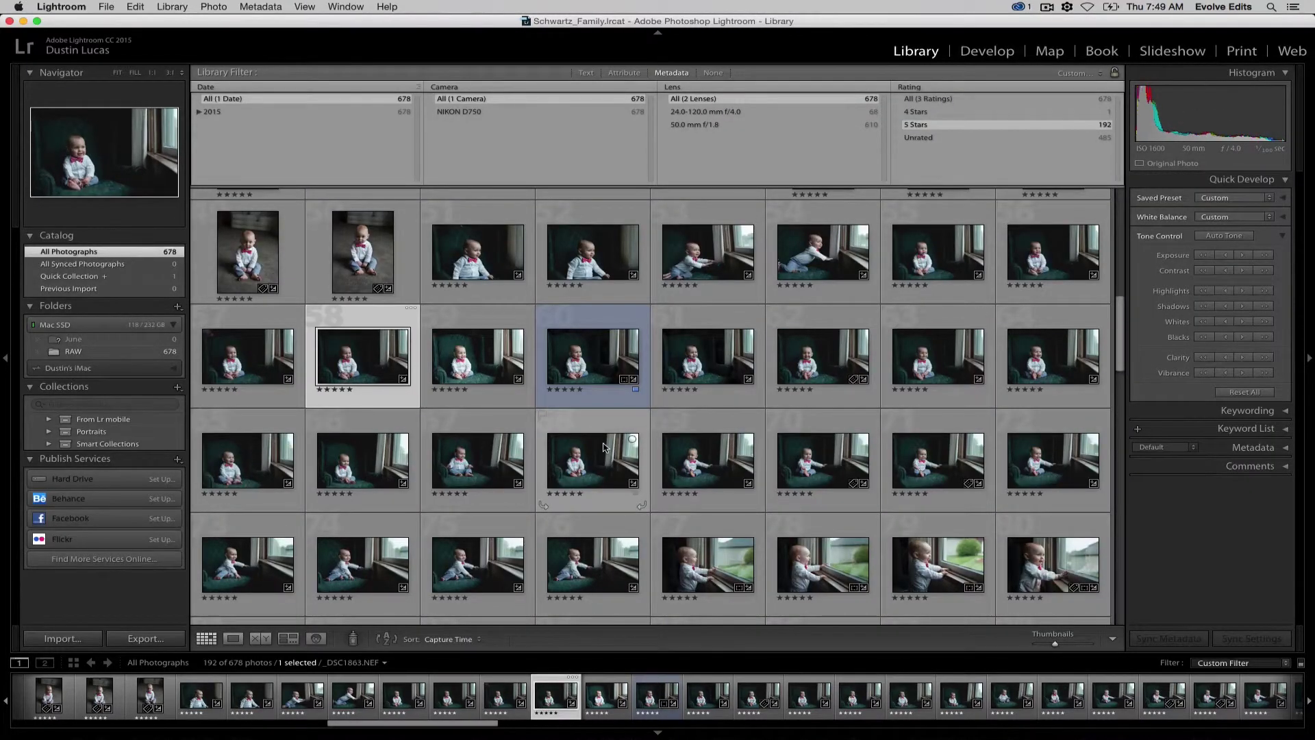
{"action": "scroll", "coordinate": [602, 447], "scroll_direction": "up", "scroll_amount": 3}
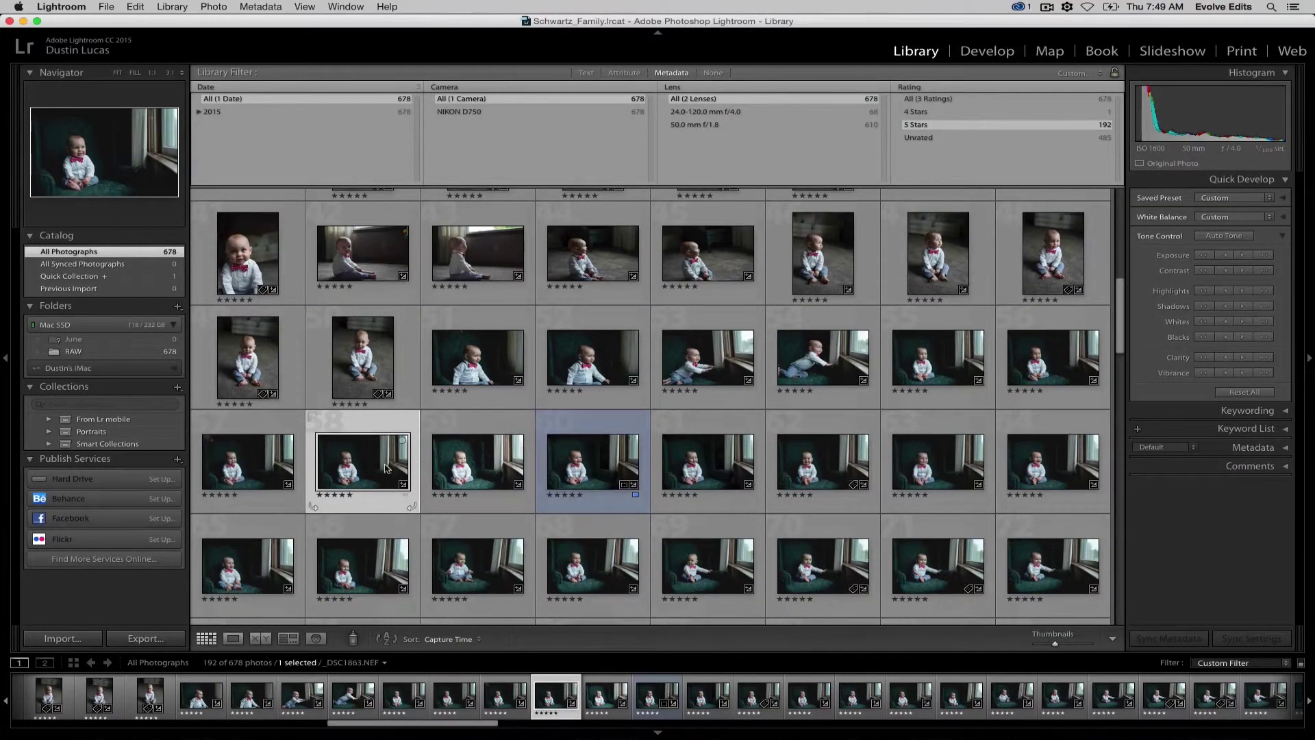
{"action": "double_click", "coordinate": [485, 468]}
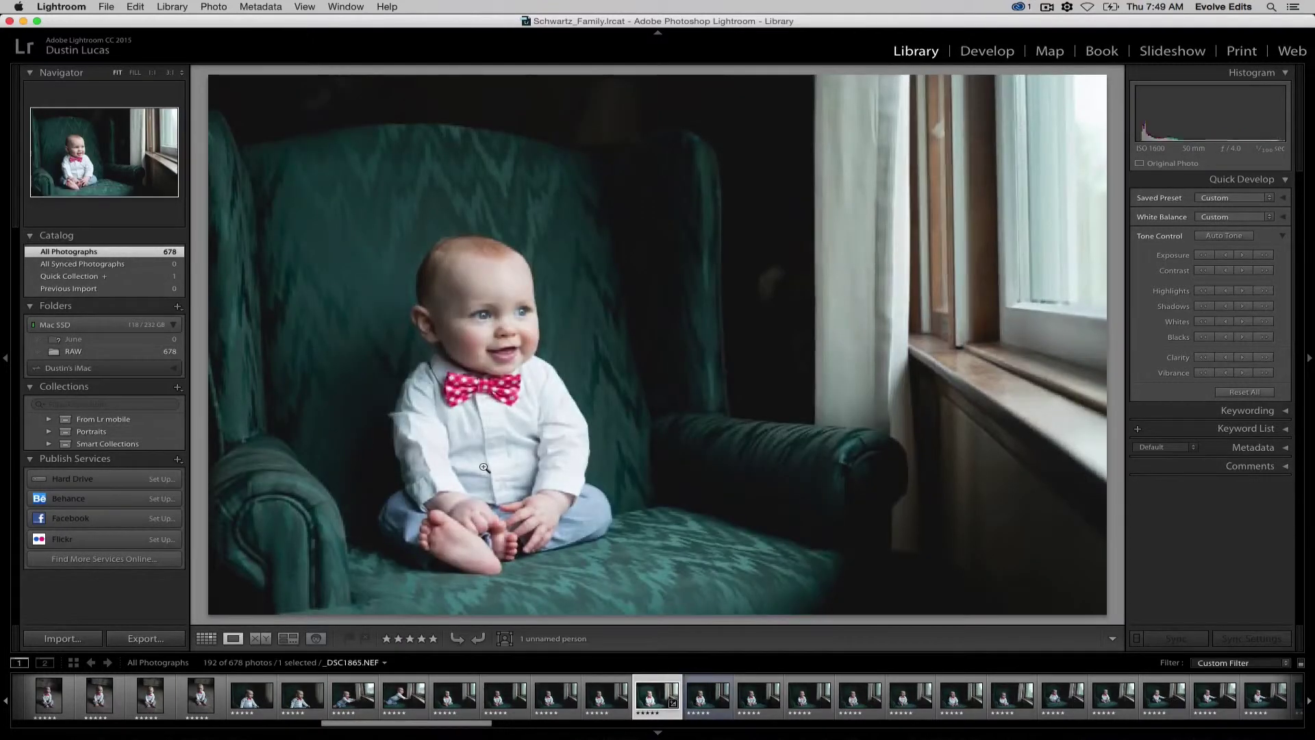
{"action": "key", "text": "d"}
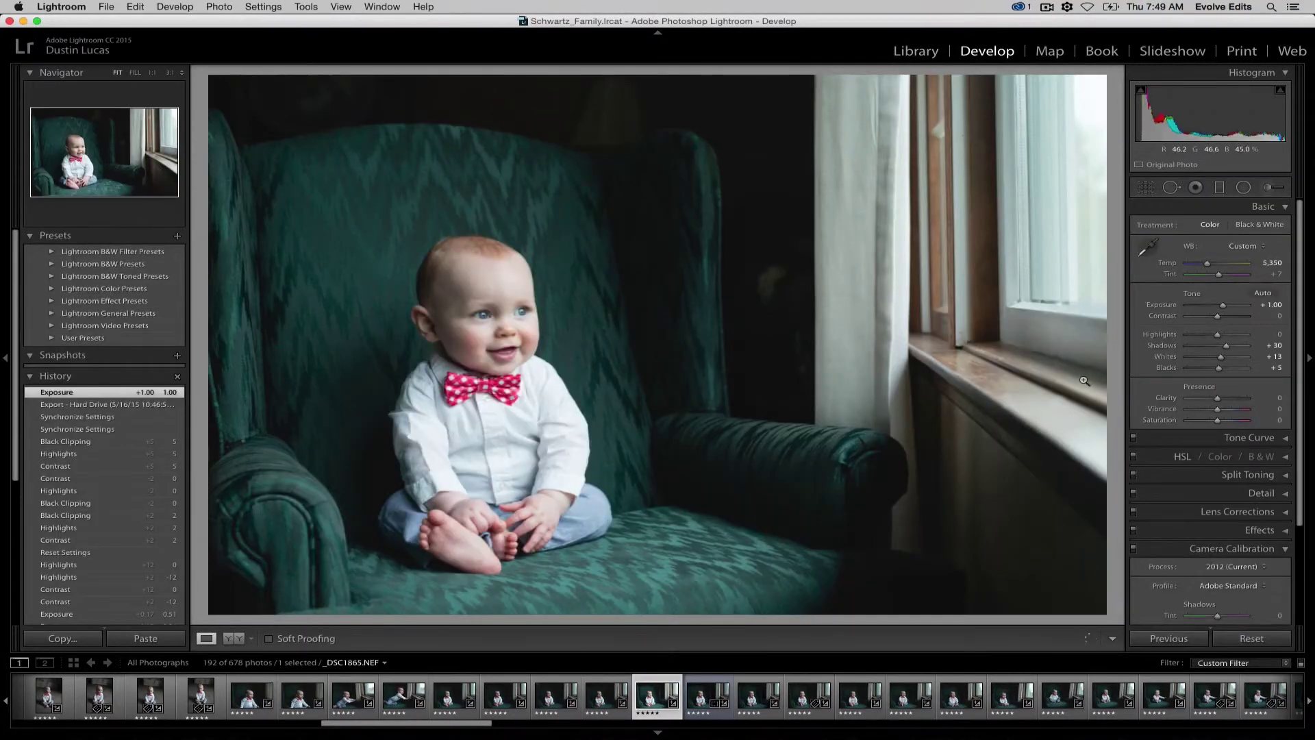
- Try lowering the exposure of the darker armchair photo _DSC1863.NEF to -0.50
{"action": "key", "text": "Left"}
{"action": "key", "text": "Left"}
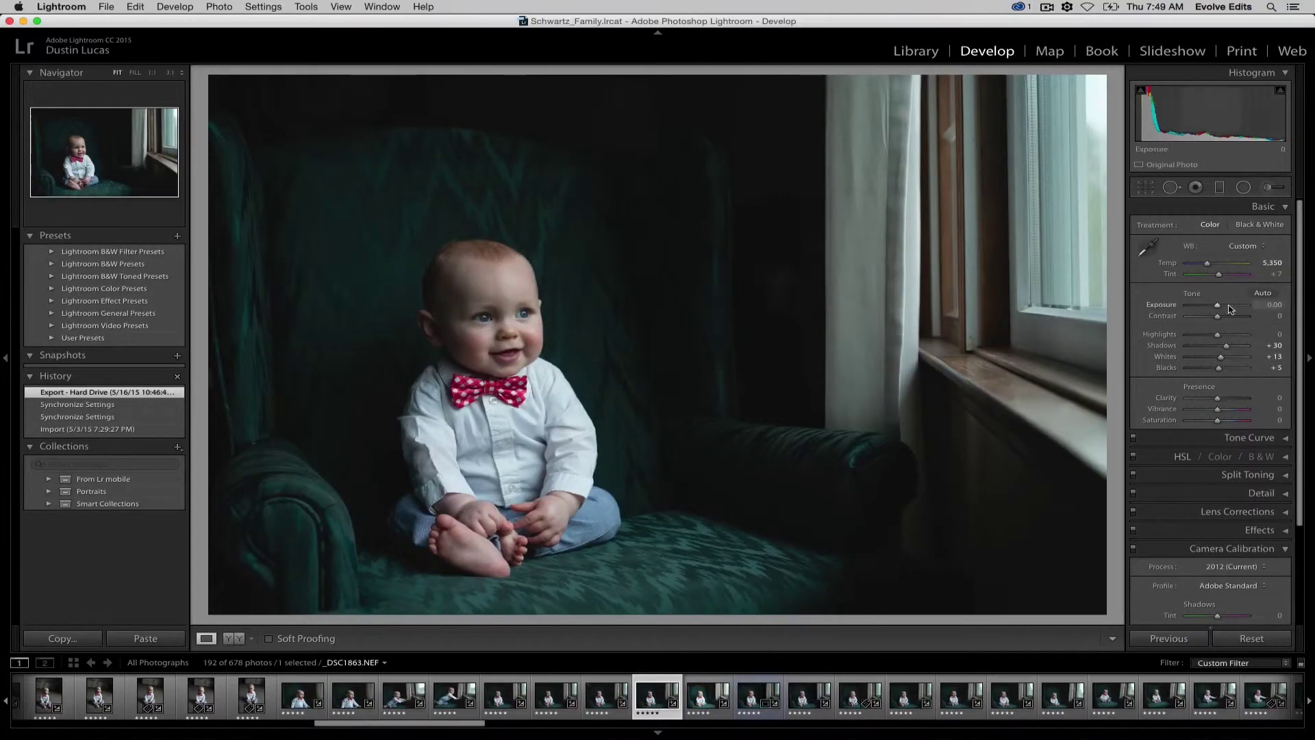
{"action": "key", "text": "Down"}
{"action": "key", "text": "Down"}
{"action": "key", "text": "Down"}
{"action": "key", "text": "Down"}
{"action": "key", "text": "Down"}
{"action": "key", "text": "Down"}
{"action": "key", "text": "Down"}
{"action": "key", "text": "Down"}
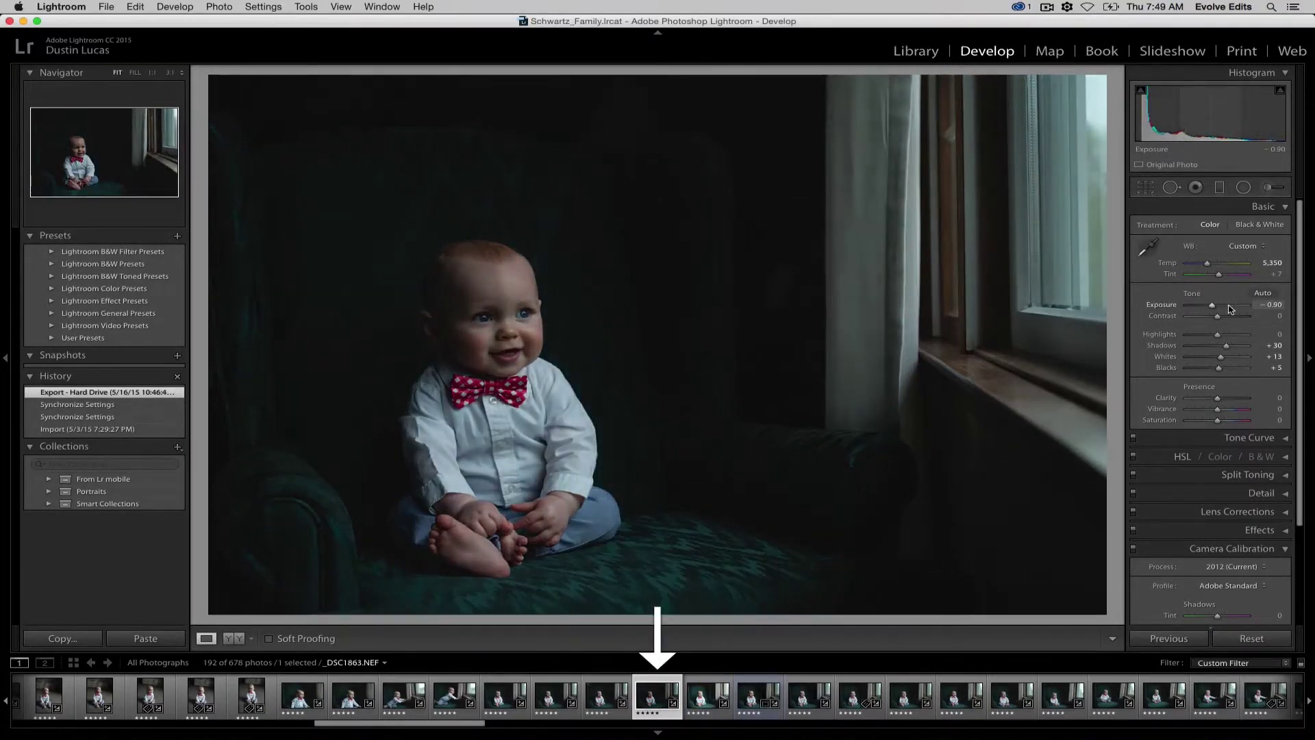
{"action": "key", "text": "Up"}
{"action": "key", "text": "Up"}
{"action": "key", "text": "Up"}
{"action": "key", "text": "Up"}
- Compare the darkened _DSC1863.NEF with the neighbouring armchair photos _DSC1865.NEF and _DSC1866.NEF
{"action": "key", "text": "Right"}
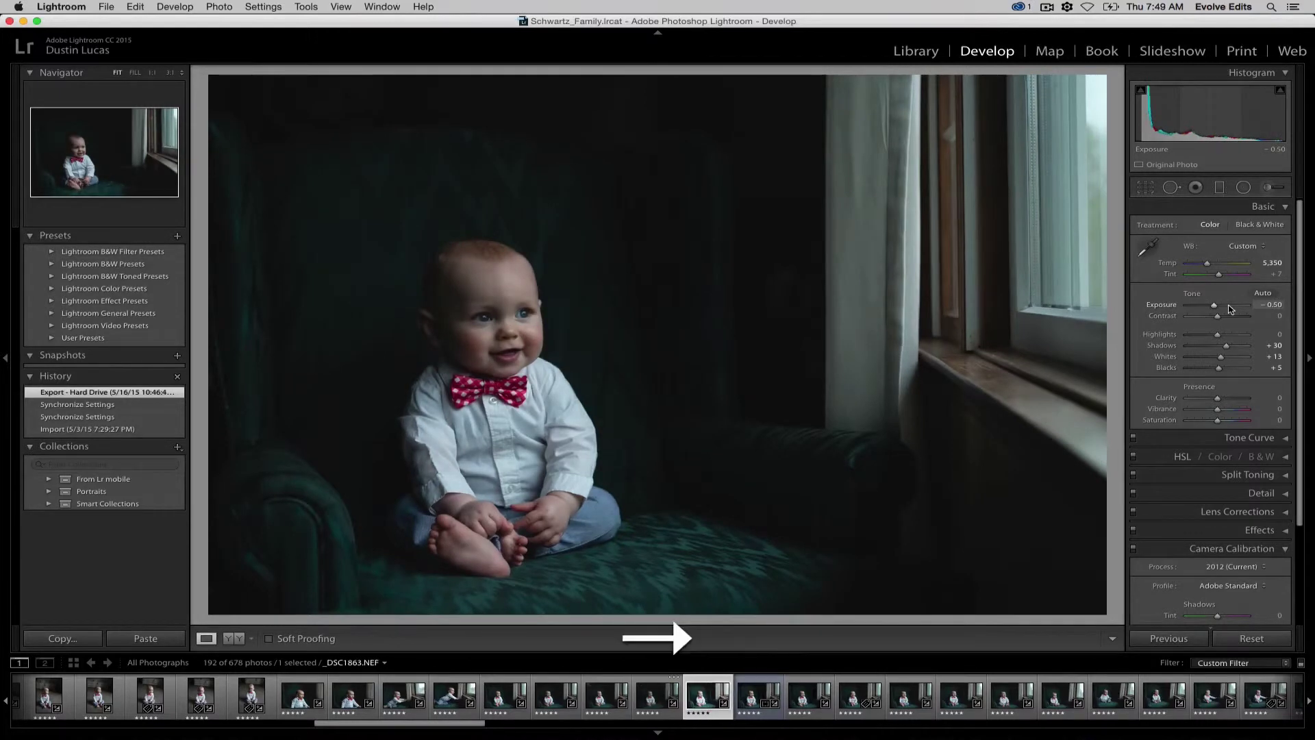
{"action": "key", "text": "Left"}
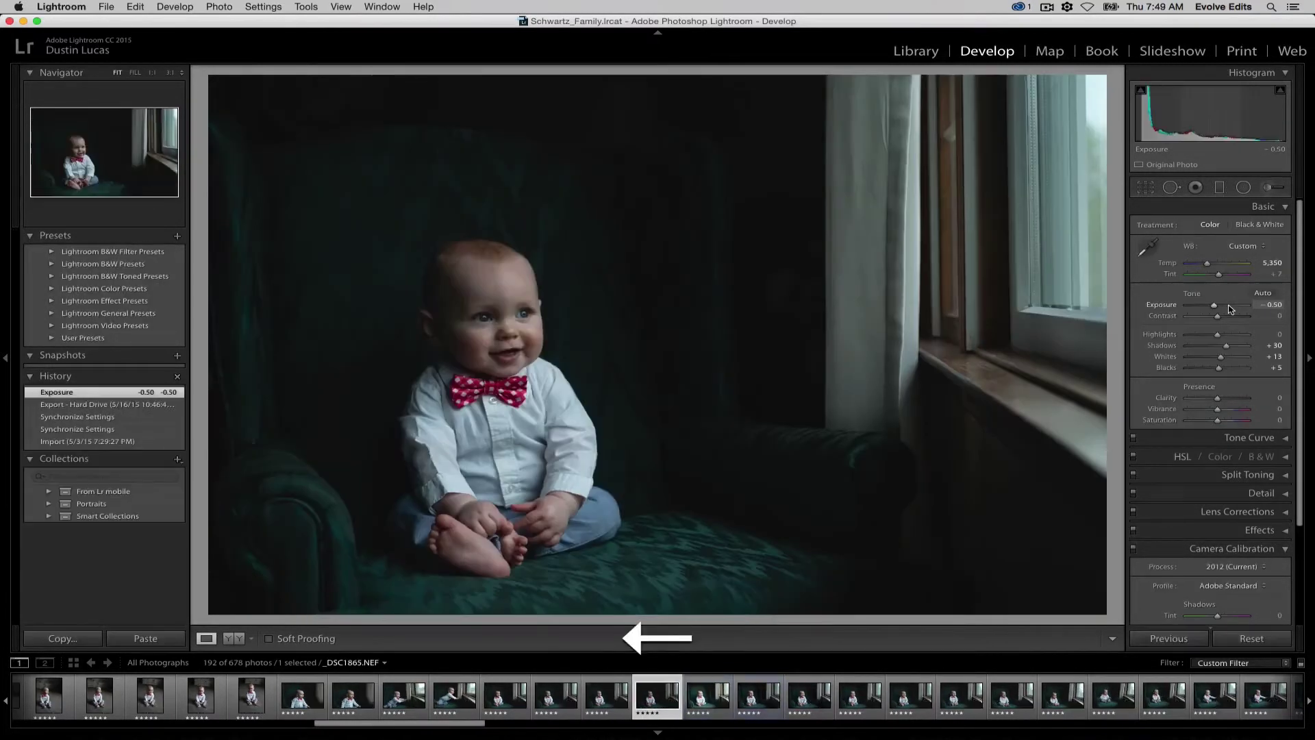
{"action": "key", "text": "Right"}
{"action": "key", "text": "Left"}
{"action": "key", "text": "Right"}
{"action": "key", "text": "Left"}
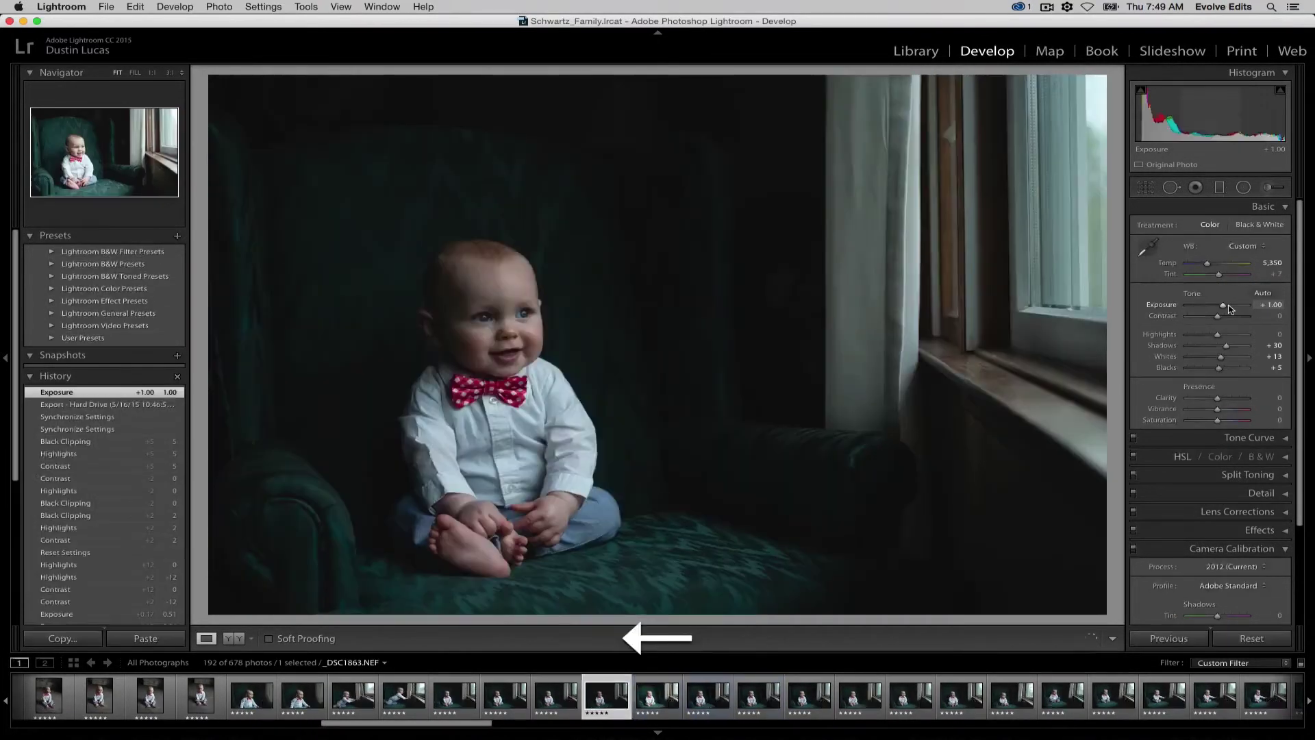
{"action": "key", "text": "Right"}
{"action": "key", "text": "Left"}
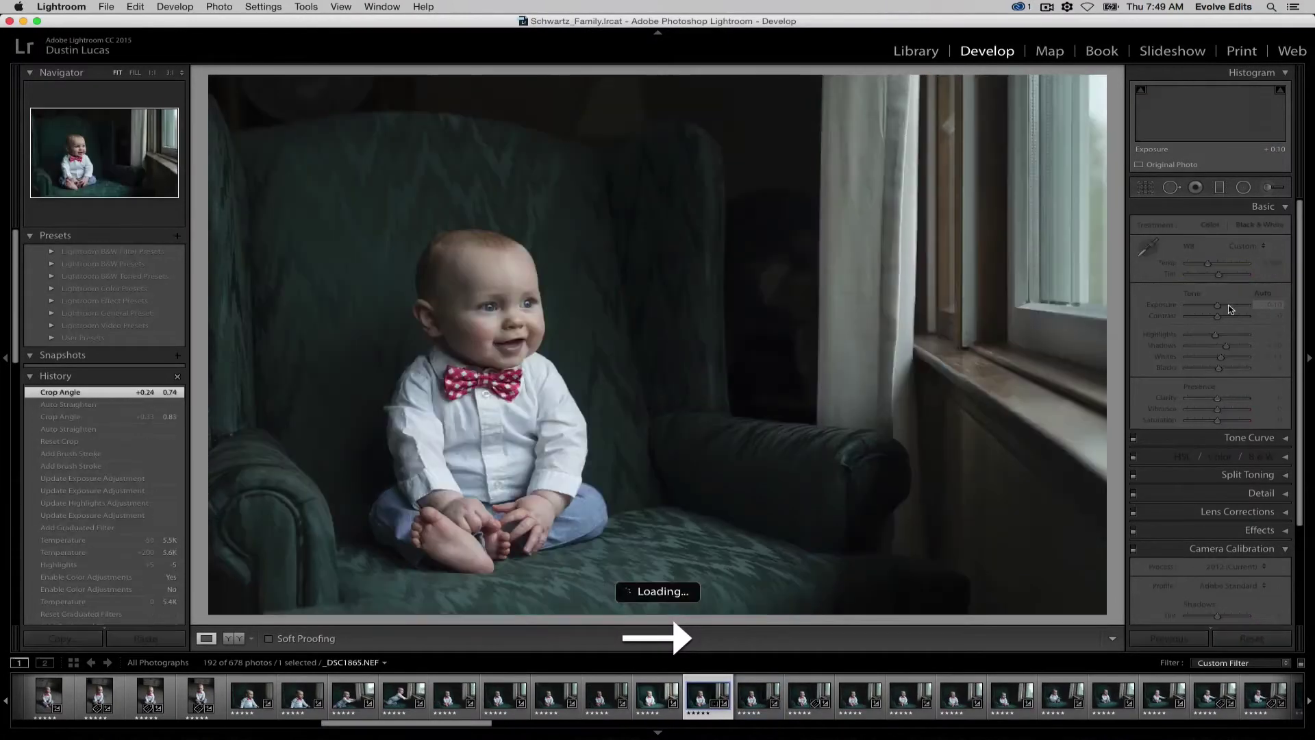
- Reset the exposure of _DSC1863.NEF to 0.00 and go to the straightened photo _DSC1866.NEF
{"action": "key", "text": "Left"}
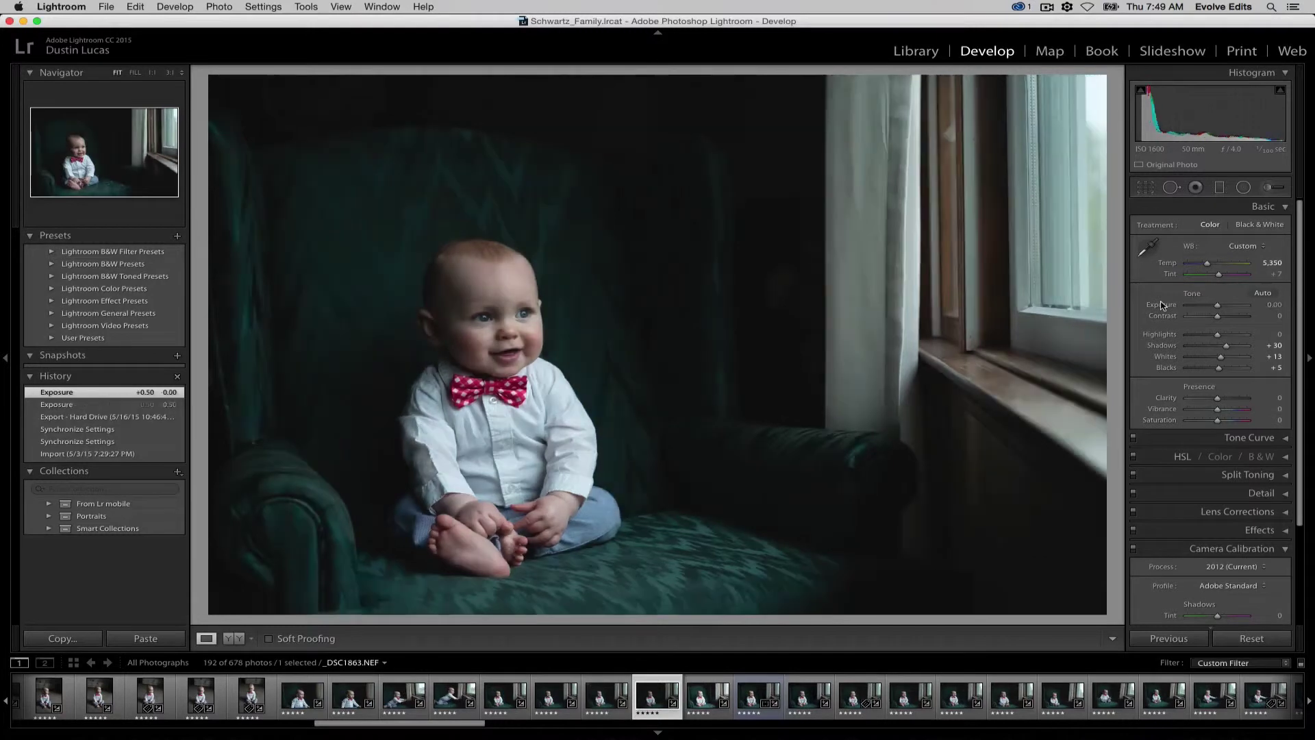
{"action": "key", "text": "Right"}
{"action": "key", "text": "Right"}
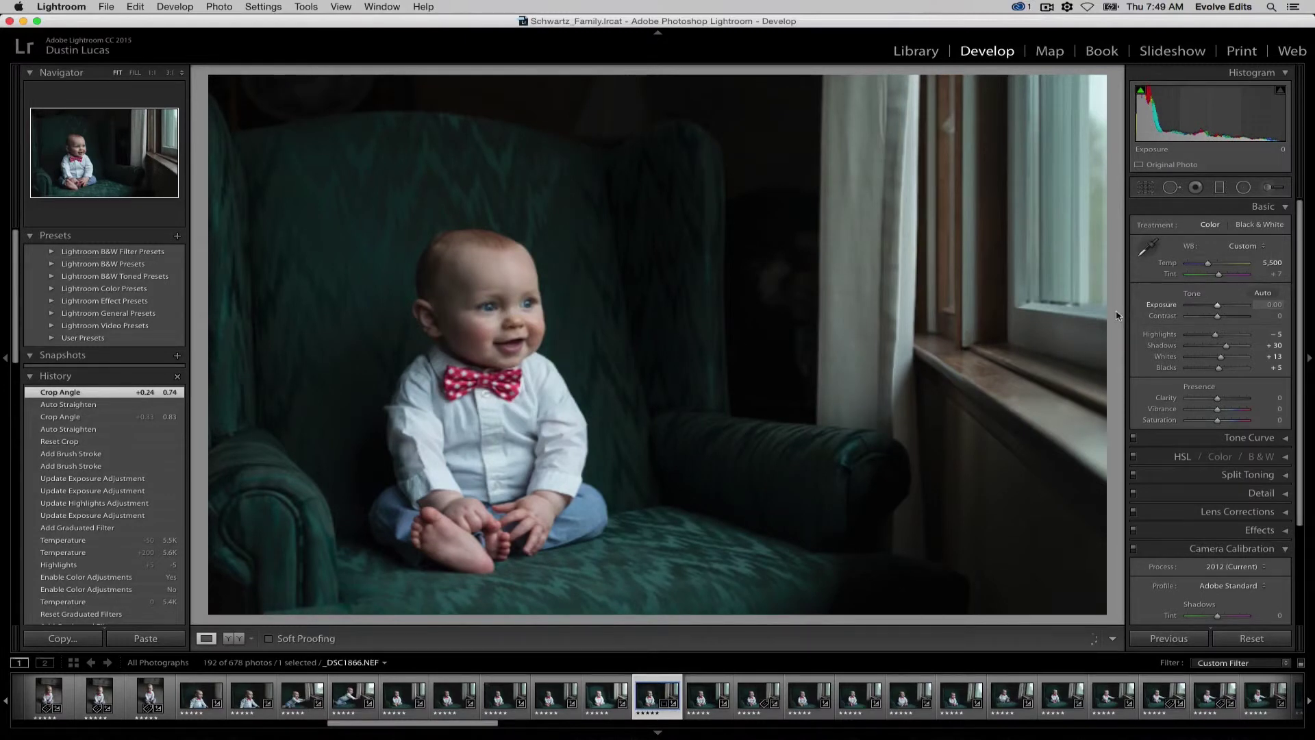
- Select _DSC1865.NEF and _DSC1866.NEF together and open both for editing in Adobe Photoshop CC 2014
{"action": "key", "text": "Left"}
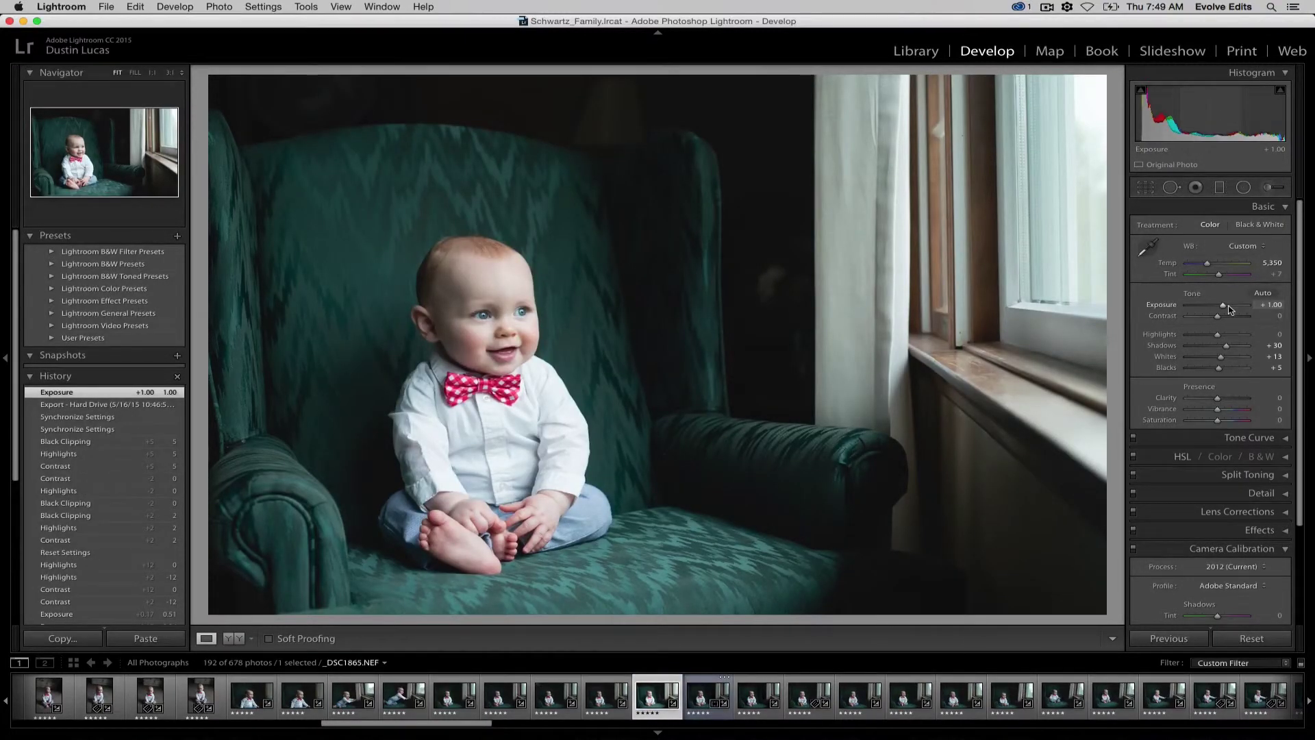
{"action": "left_click", "coordinate": [702, 698], "text": "super"}
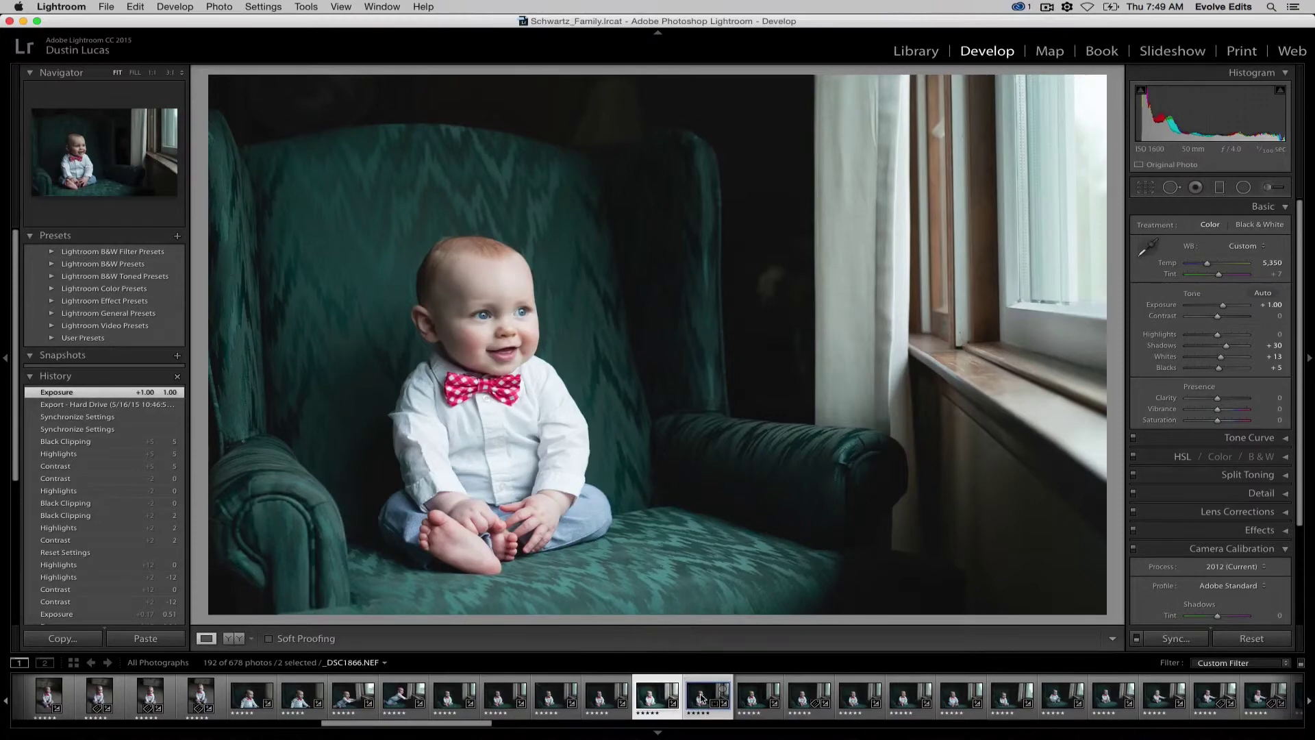
{"action": "right_click", "coordinate": [701, 697]}
{"action": "mouse_move", "coordinate": [769, 476]}
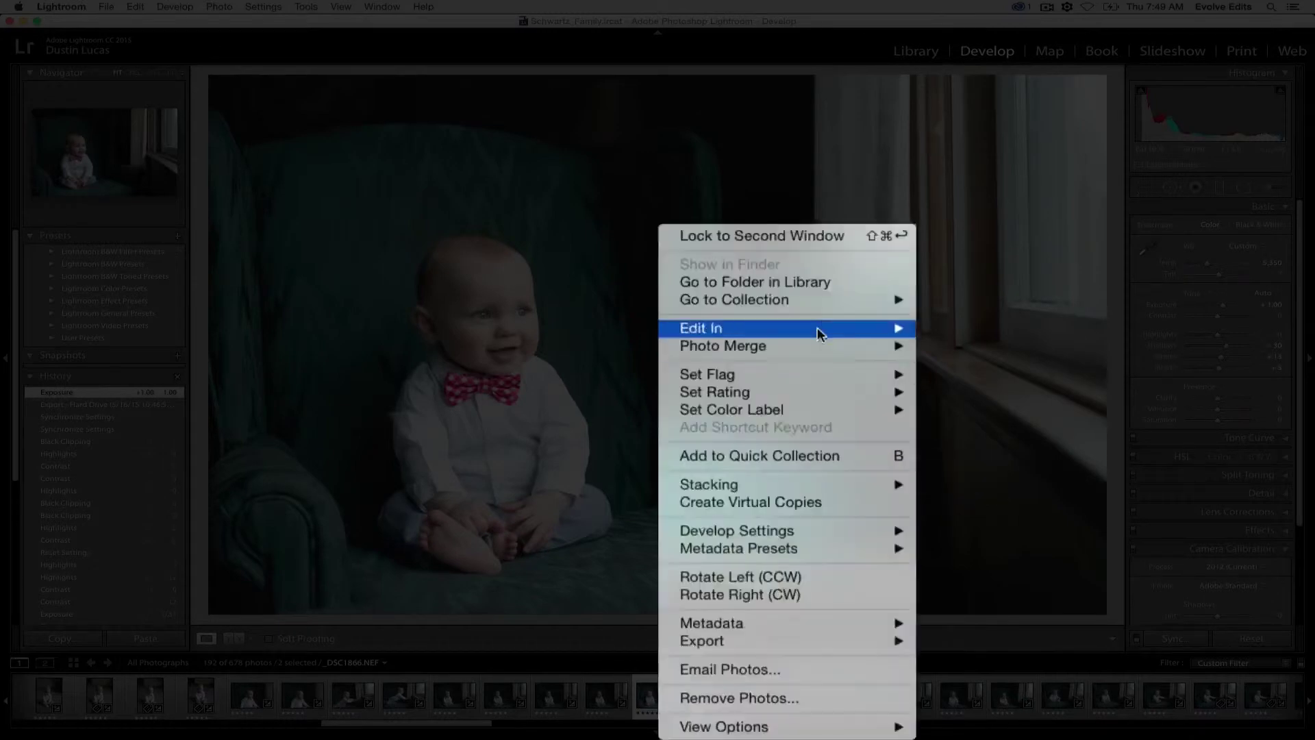
{"action": "mouse_move", "coordinate": [815, 458]}
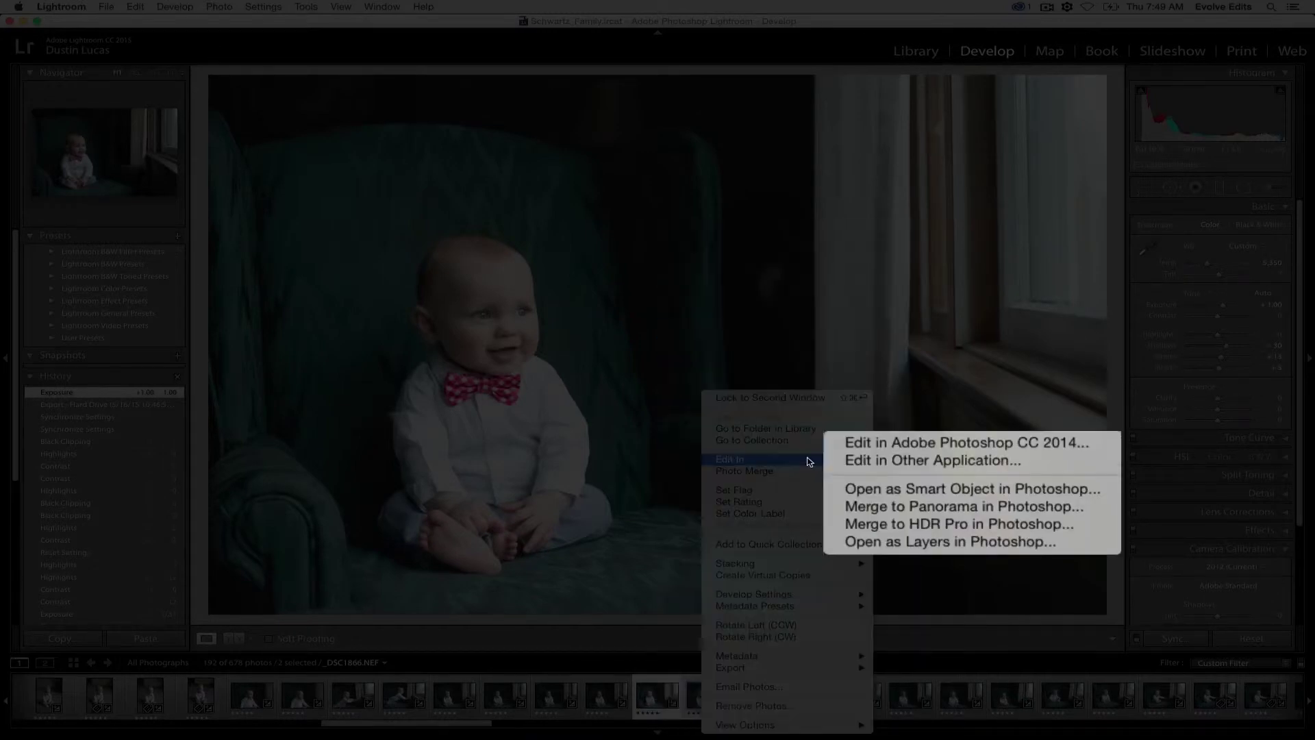
{"action": "left_click", "coordinate": [881, 450]}
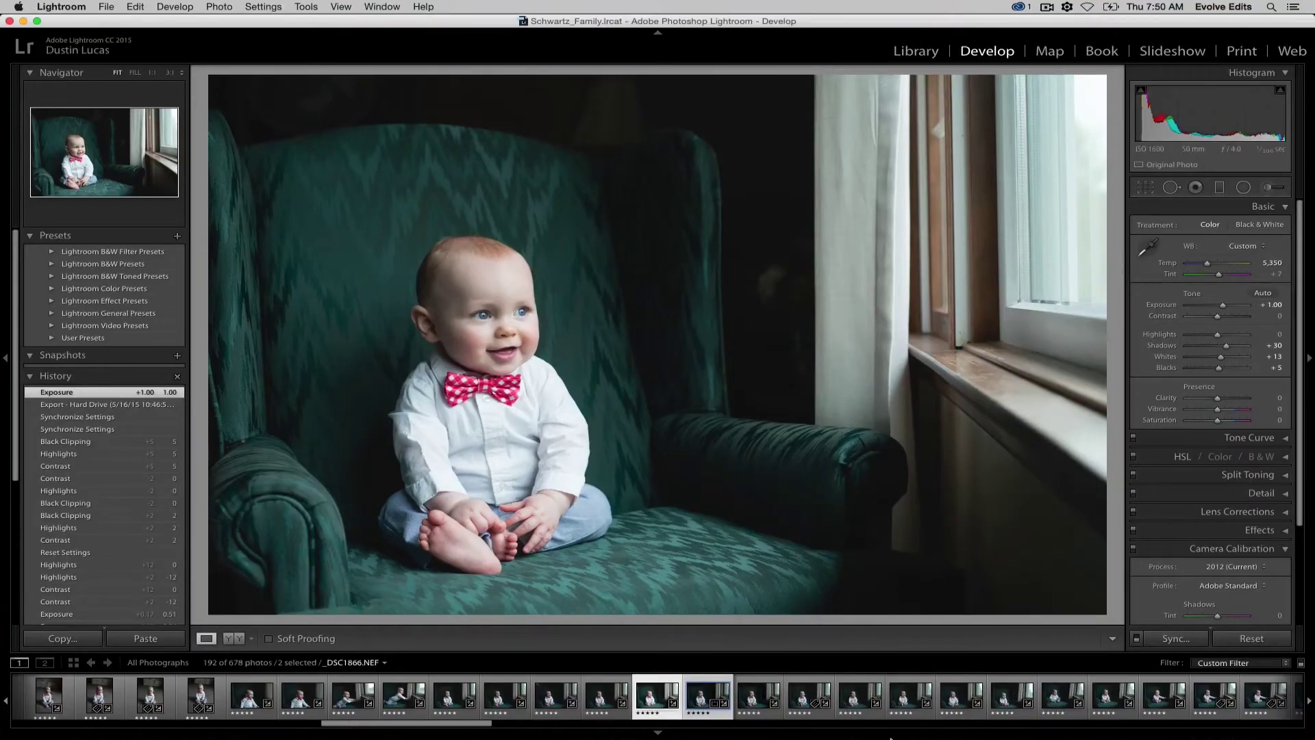
- Close the Google filter panel in Photoshop and quit Photoshop to return to Lightroom
{"action": "mouse_move", "coordinate": [936, 726]}
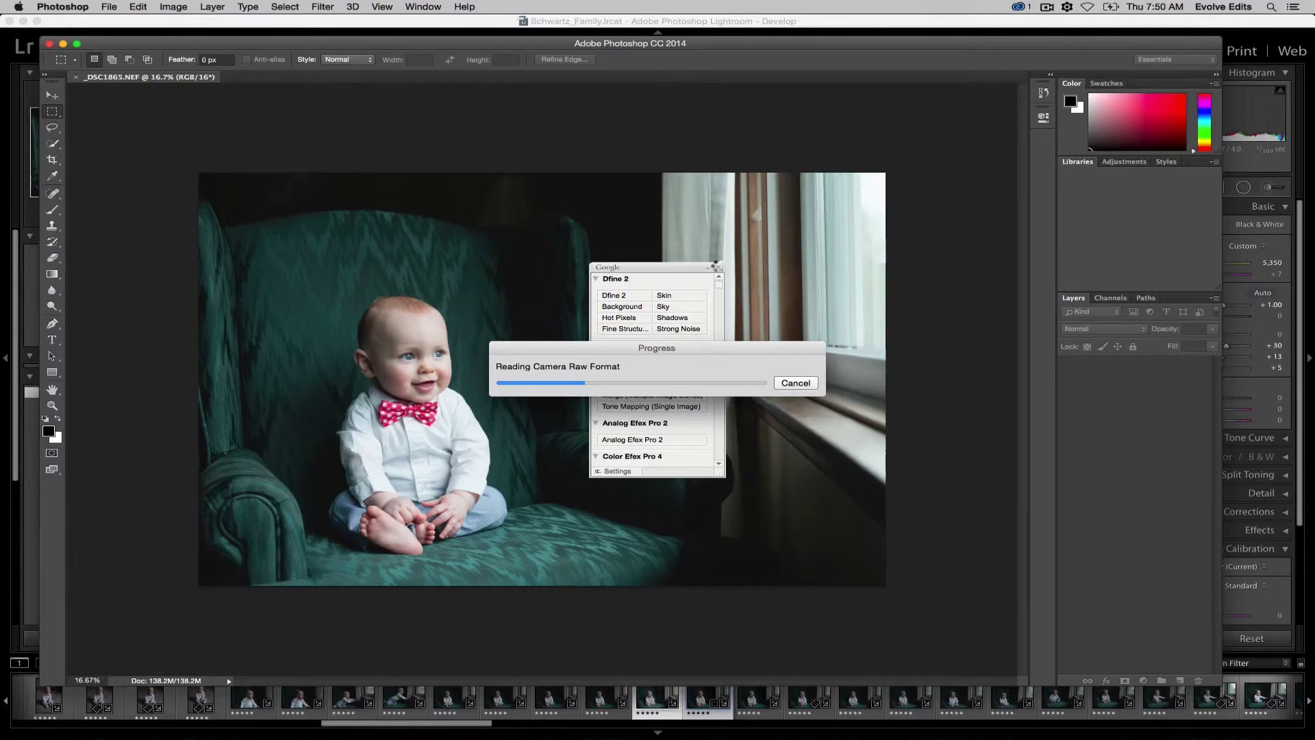
{"action": "left_click", "coordinate": [716, 267]}
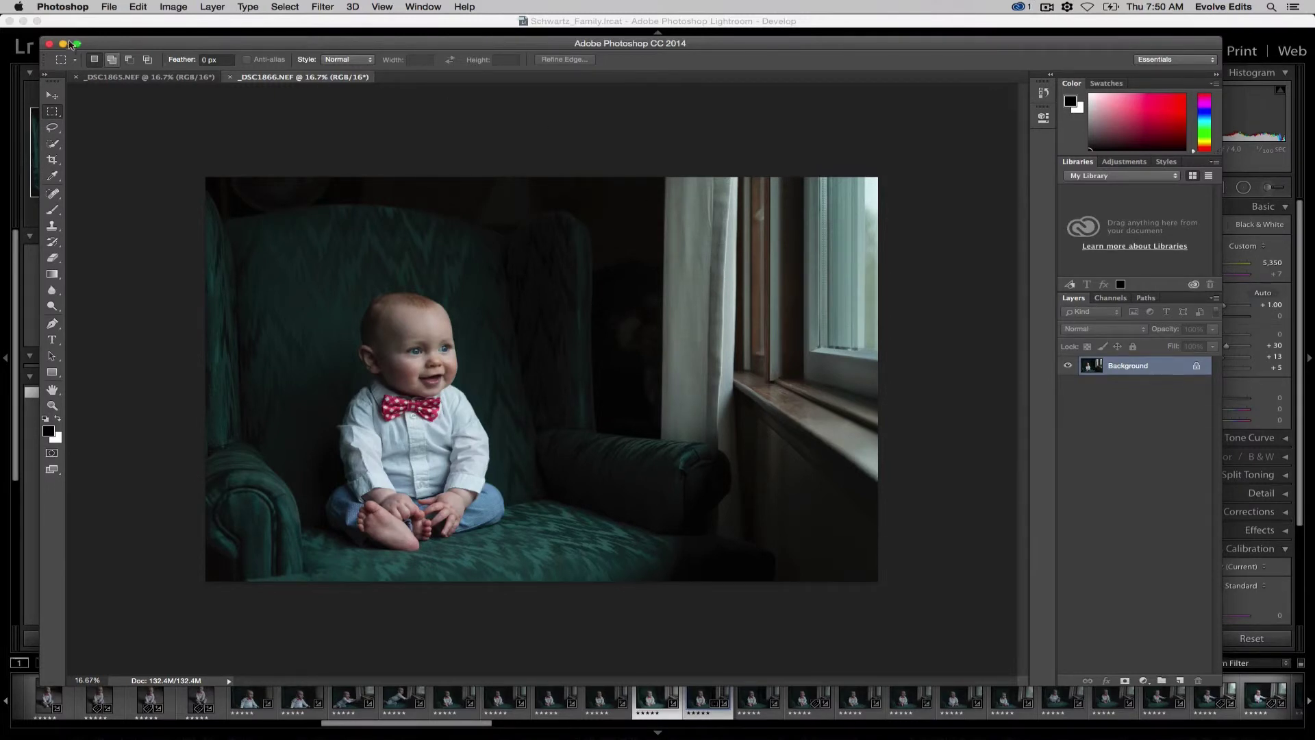
{"action": "left_click", "coordinate": [62, 7]}
{"action": "left_click", "coordinate": [114, 147]}
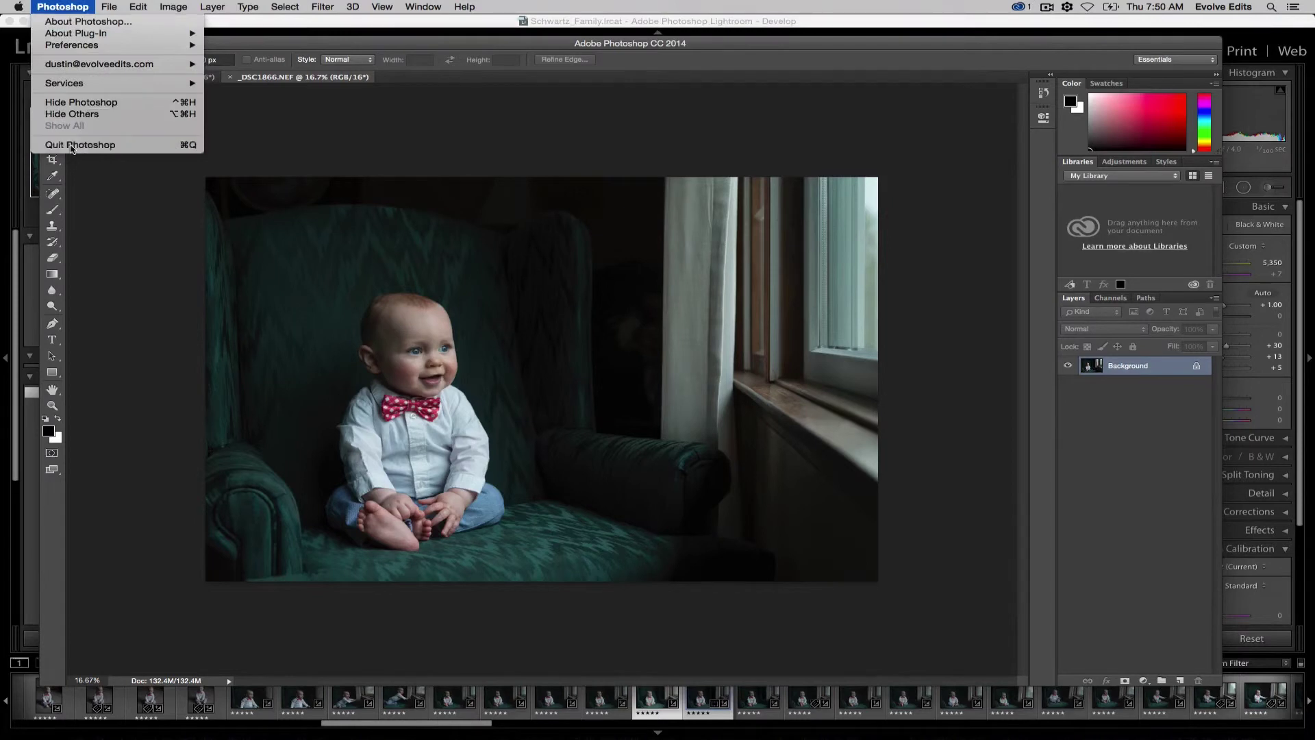
{"action": "left_click", "coordinate": [606, 247]}
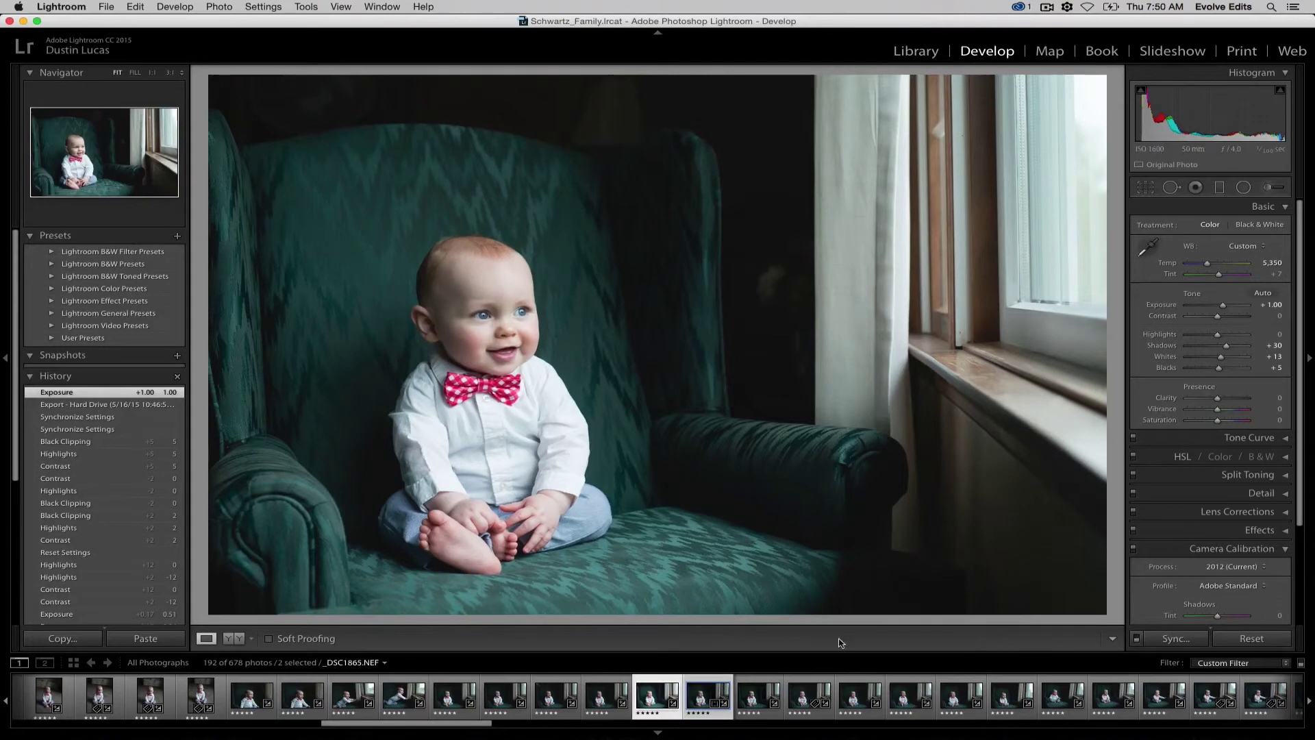
- Start an HDR photo merge of the two selected armchair photos
{"action": "right_click", "coordinate": [701, 695]}
{"action": "mouse_move", "coordinate": [756, 512]}
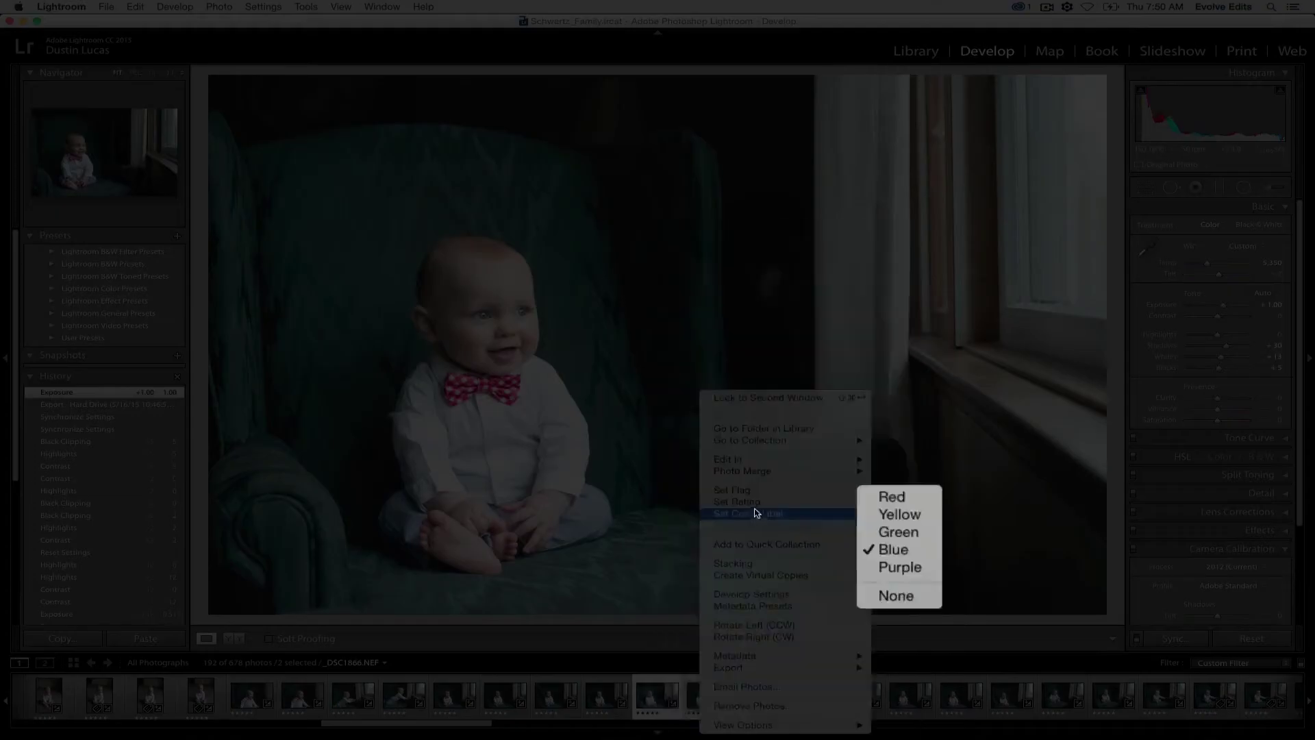
{"action": "mouse_move", "coordinate": [757, 469]}
{"action": "left_click", "coordinate": [869, 466]}
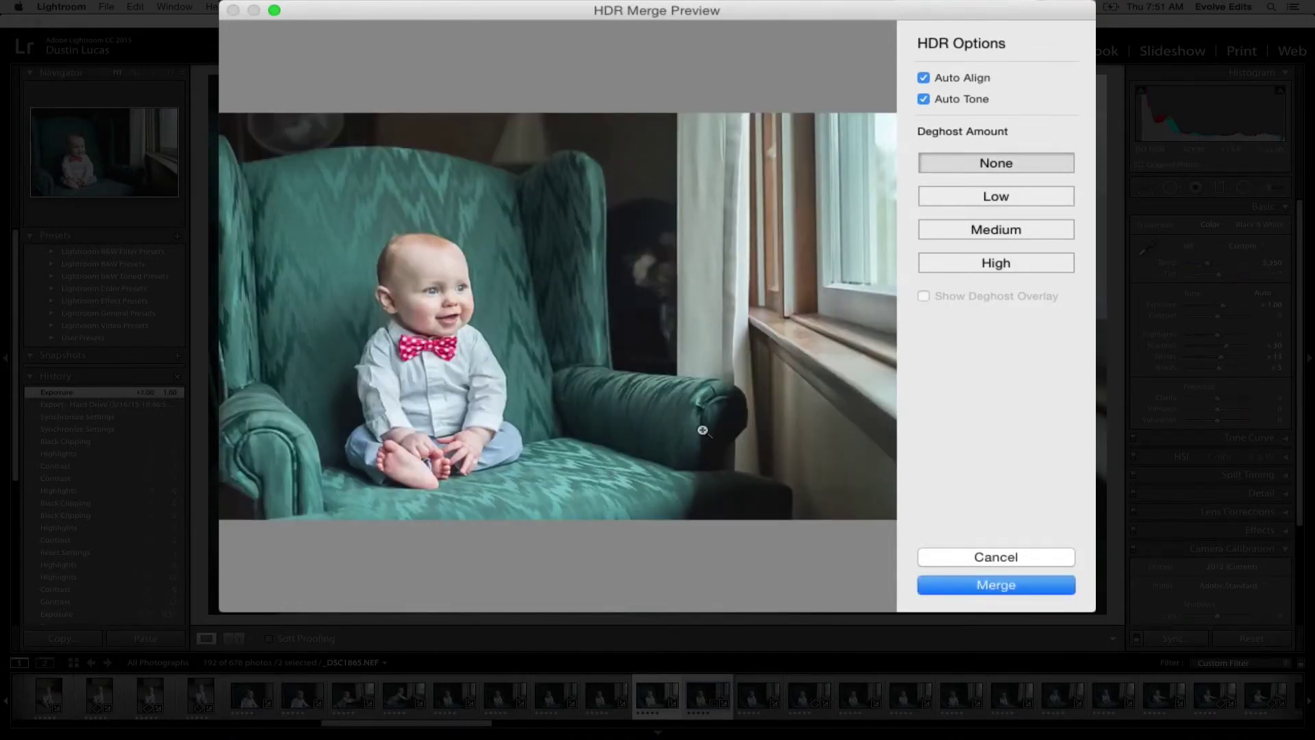
- Compare the Low, None and High deghost amounts and Auto Tone off and on in the HDR merge preview, ending on None
{"action": "left_click", "coordinate": [973, 192]}
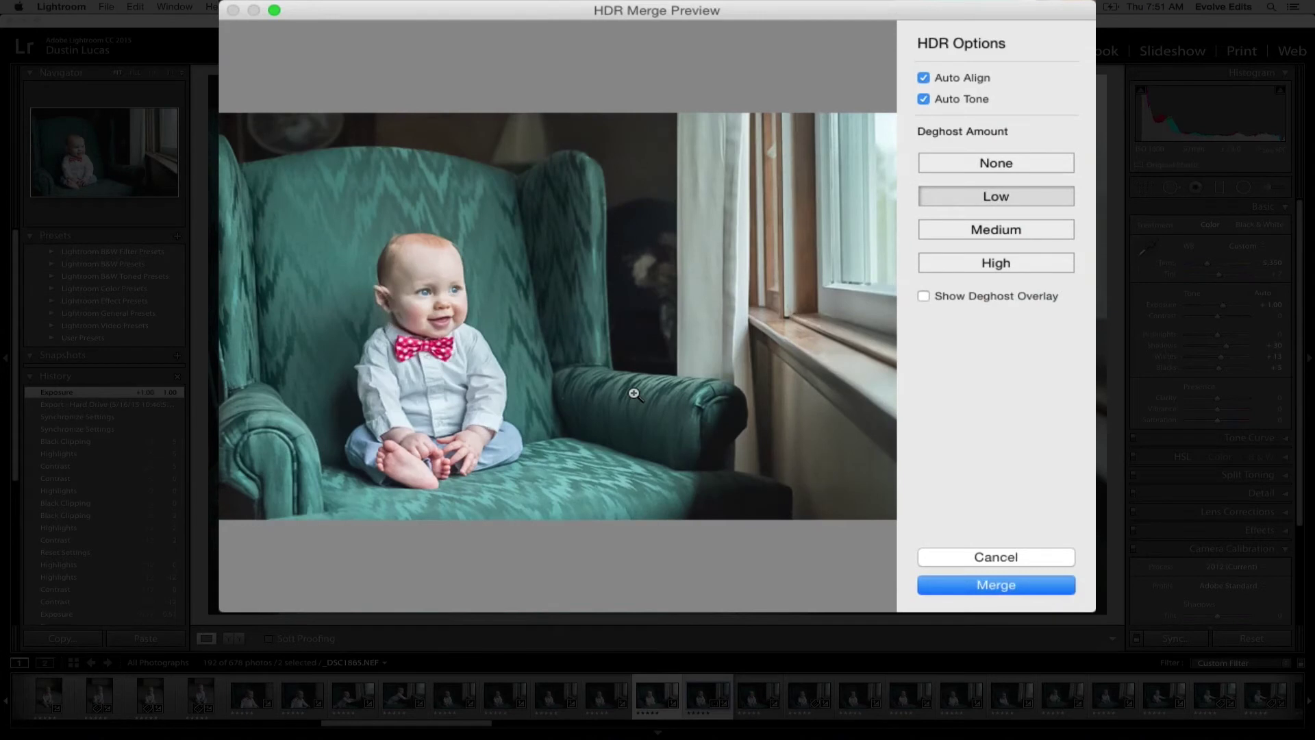
{"action": "left_click", "coordinate": [984, 161]}
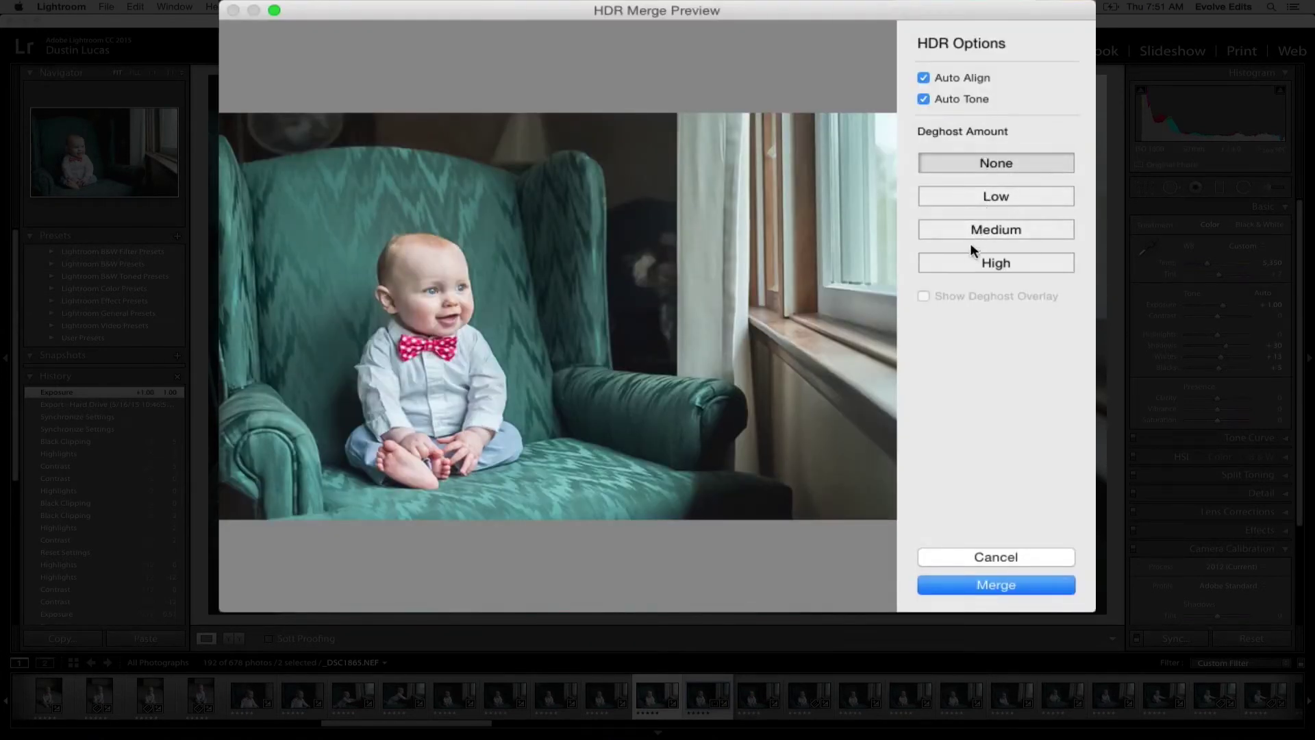
{"action": "left_click", "coordinate": [867, 268]}
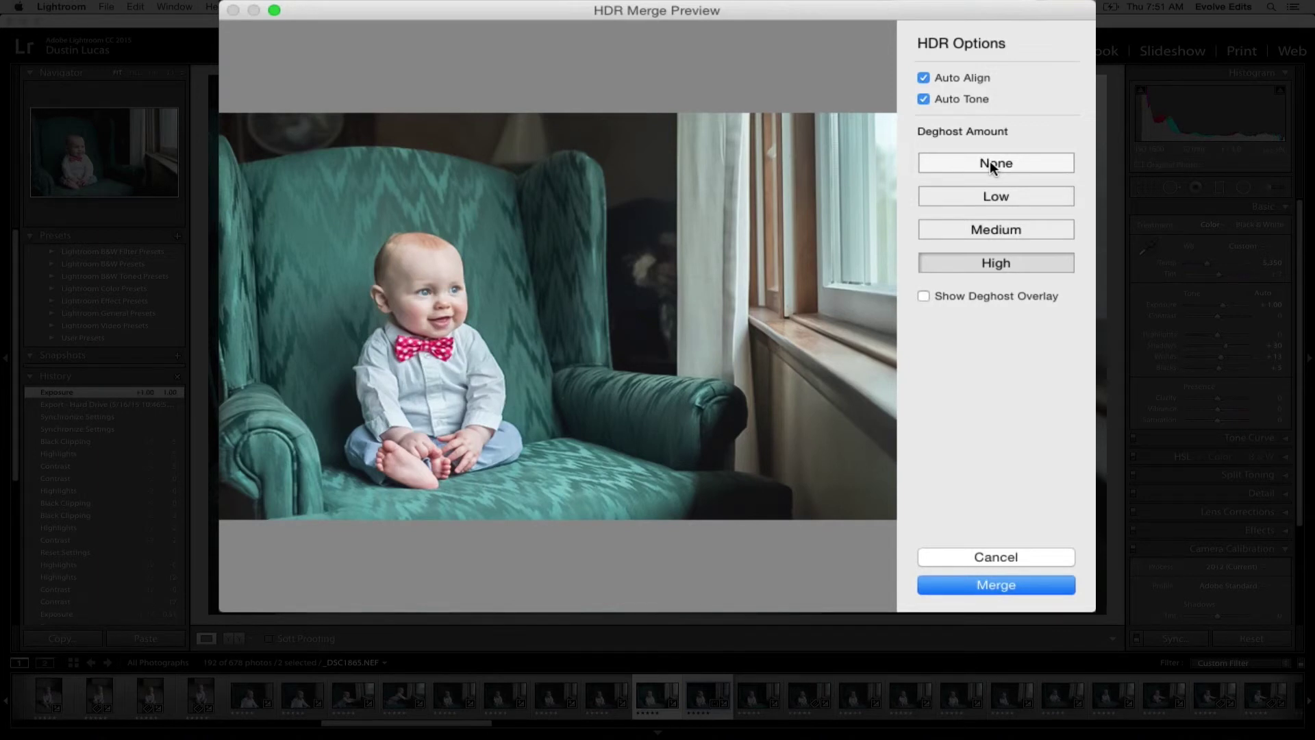
{"action": "left_click", "coordinate": [919, 98]}
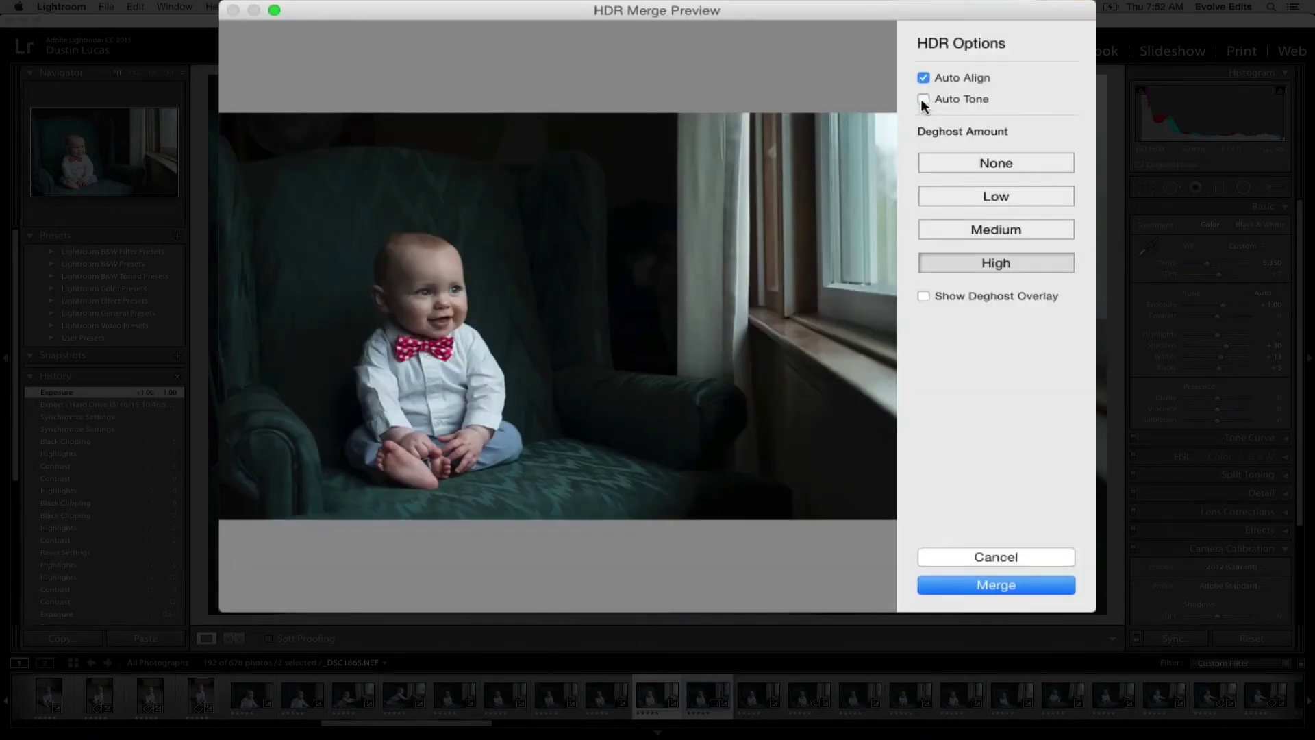
{"action": "left_click", "coordinate": [922, 100]}
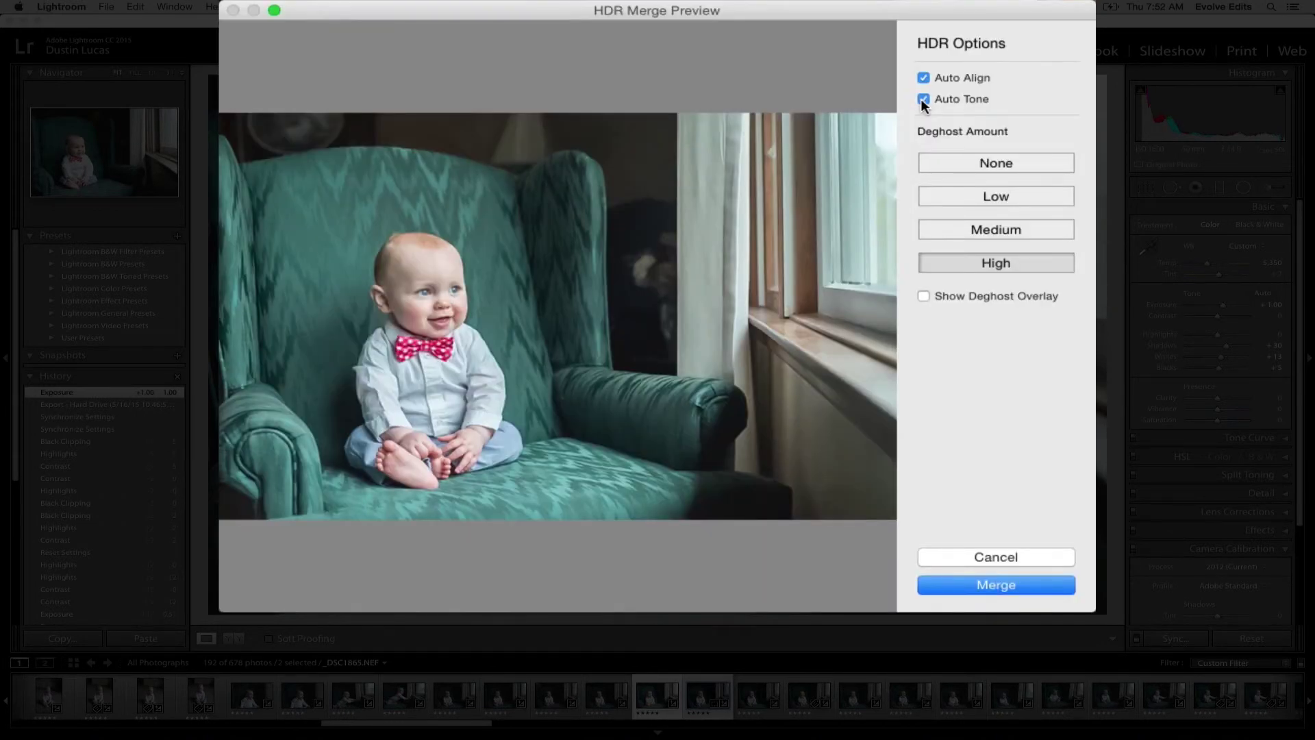
{"action": "left_click", "coordinate": [985, 166]}
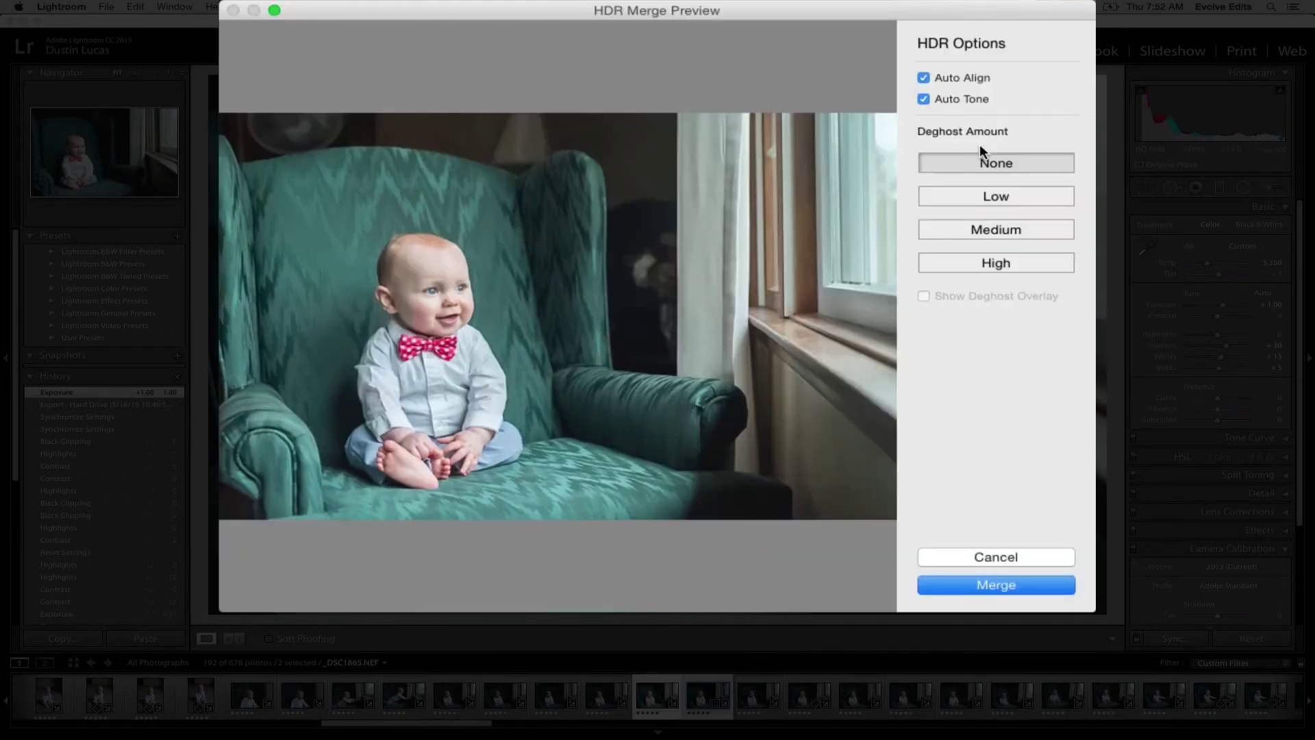
- Merge the two armchair photos into an HDR with Auto Align, Auto Tone and no deghosting, and display the merged photo
{"action": "left_click", "coordinate": [975, 587]}
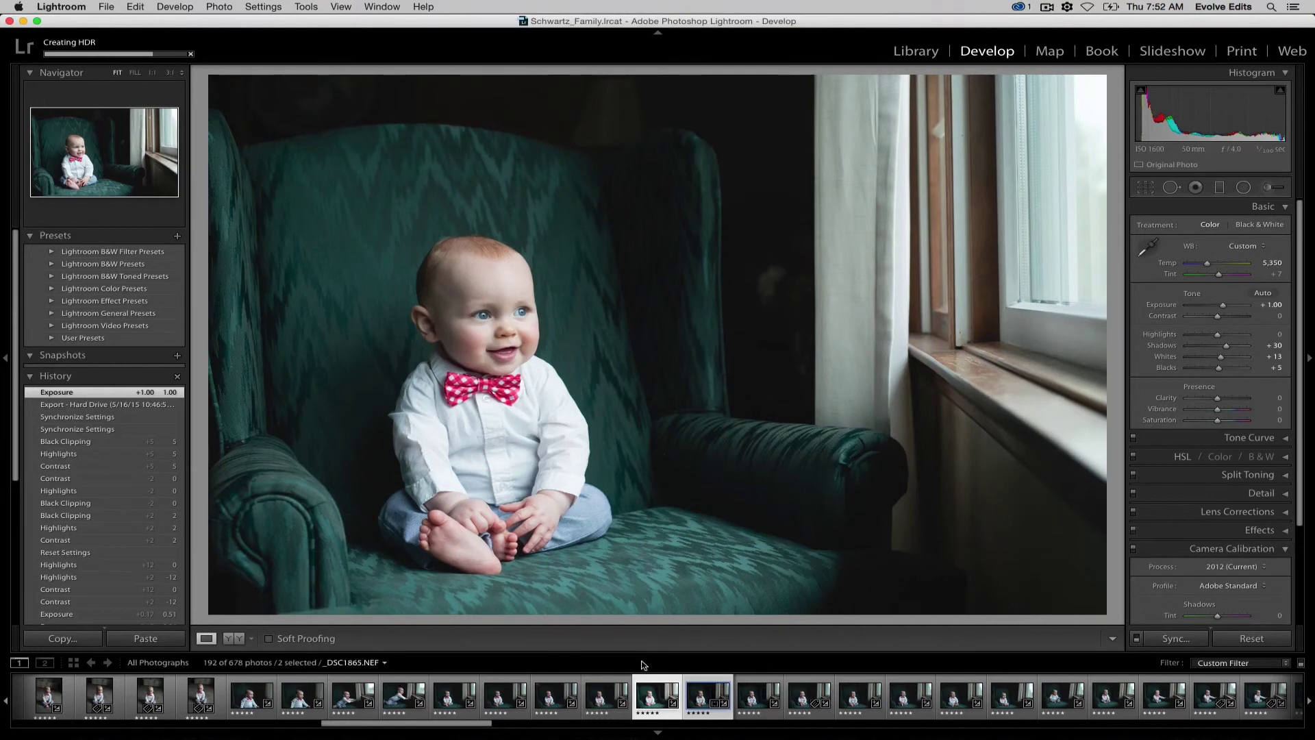
{"action": "left_click", "coordinate": [615, 699]}
{"action": "key", "text": "Right"}
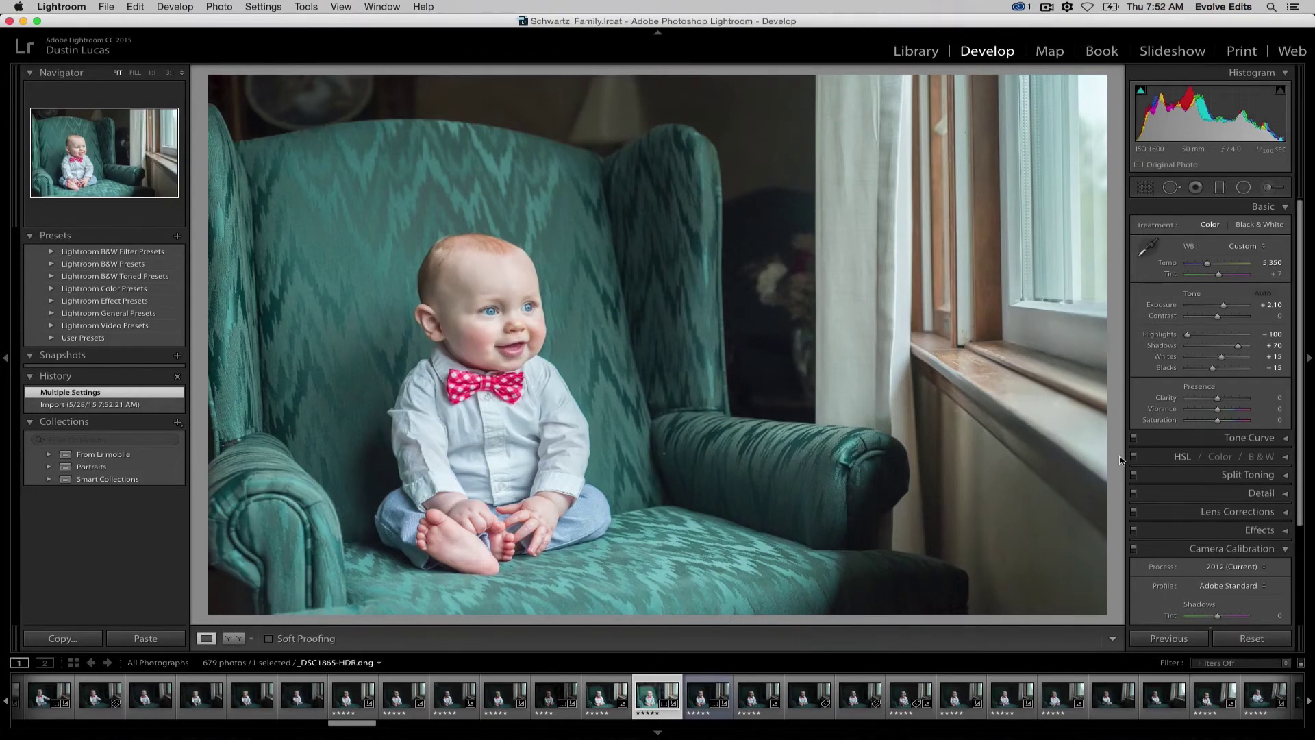
- Try the HDR photo's exposure at 0.00 and -10.00, and set exposure to +1.15, highlights to -58 and temperature to 5,450
{"action": "double_click", "coordinate": [1172, 308]}
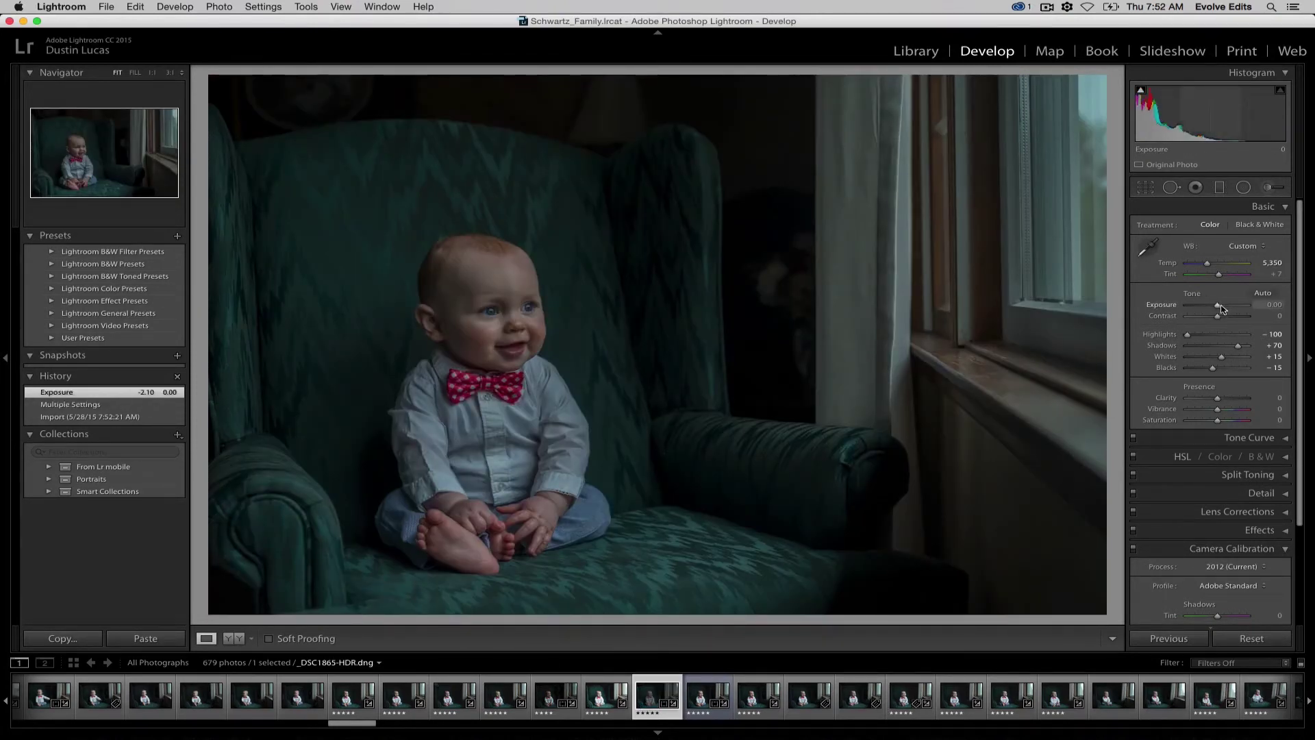
{"action": "left_click_drag", "start_coordinate": [1218, 308], "coordinate": [1177, 308]}
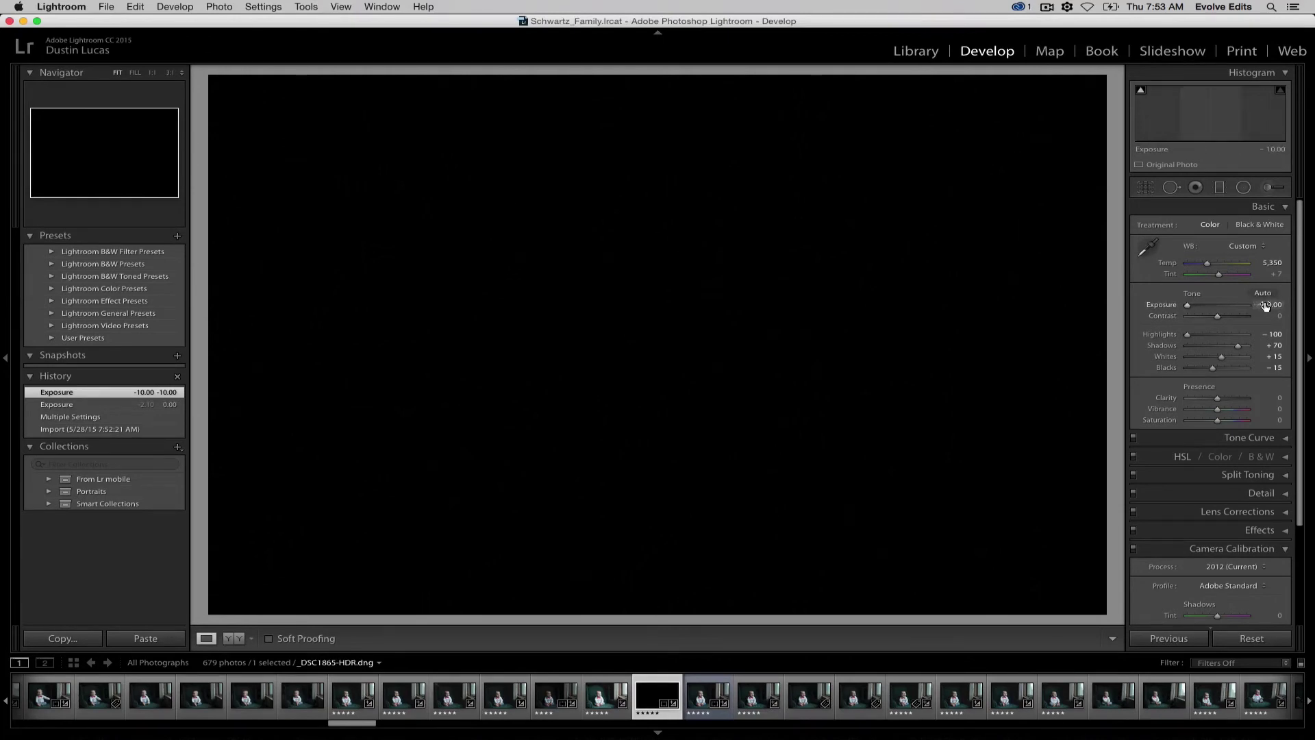
{"action": "left_click_drag", "start_coordinate": [1188, 305], "coordinate": [1221, 314]}
{"action": "left_click_drag", "start_coordinate": [1205, 336], "coordinate": [1222, 309]}
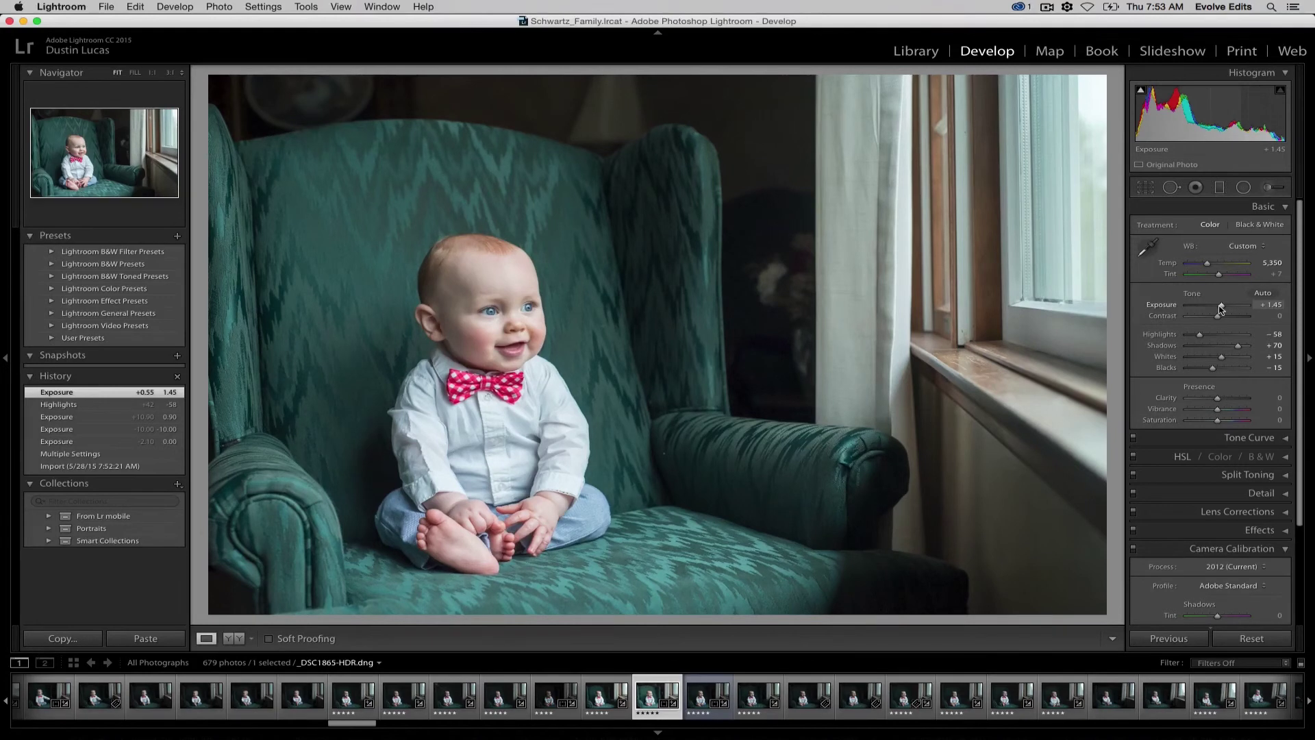
{"action": "left_click_drag", "start_coordinate": [1221, 310], "coordinate": [1222, 309]}
{"action": "left_click_drag", "start_coordinate": [1208, 263], "coordinate": [1208, 263]}
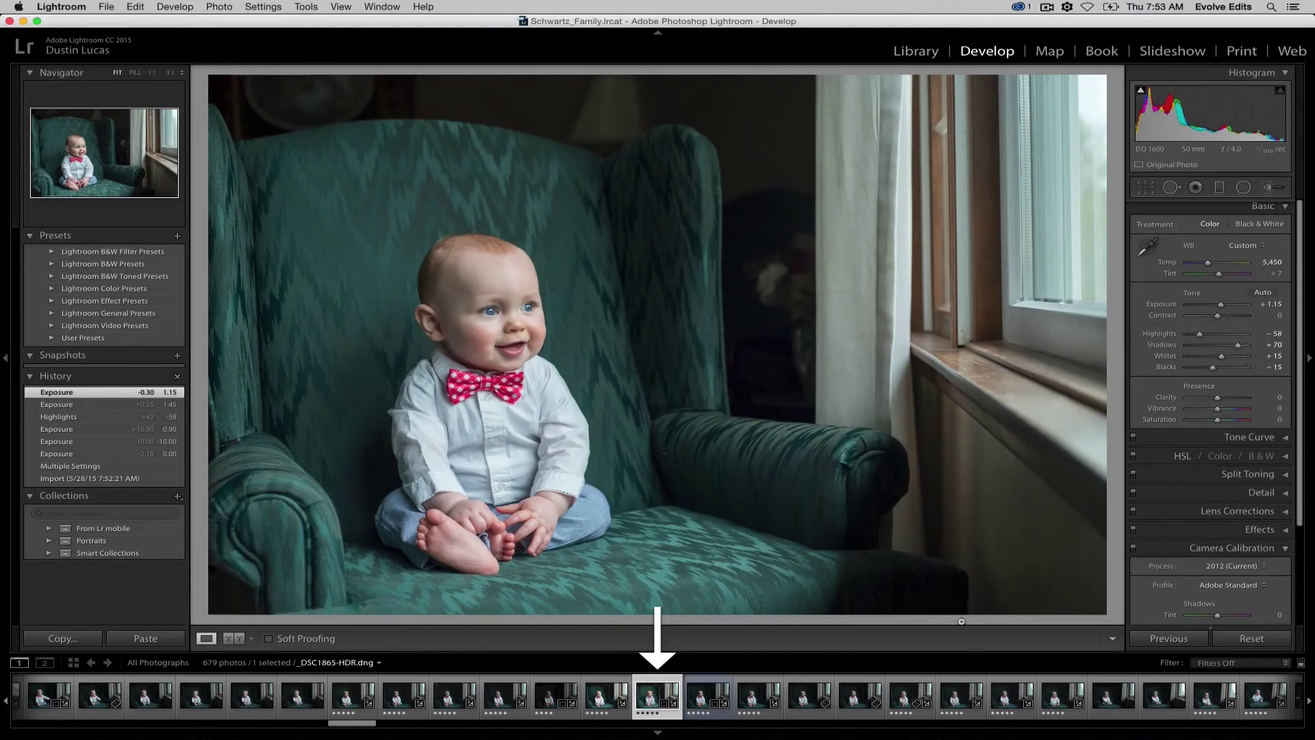
- Select _DSC1866.NEF and show it in the Library grid
{"action": "left_click", "coordinate": [698, 696]}
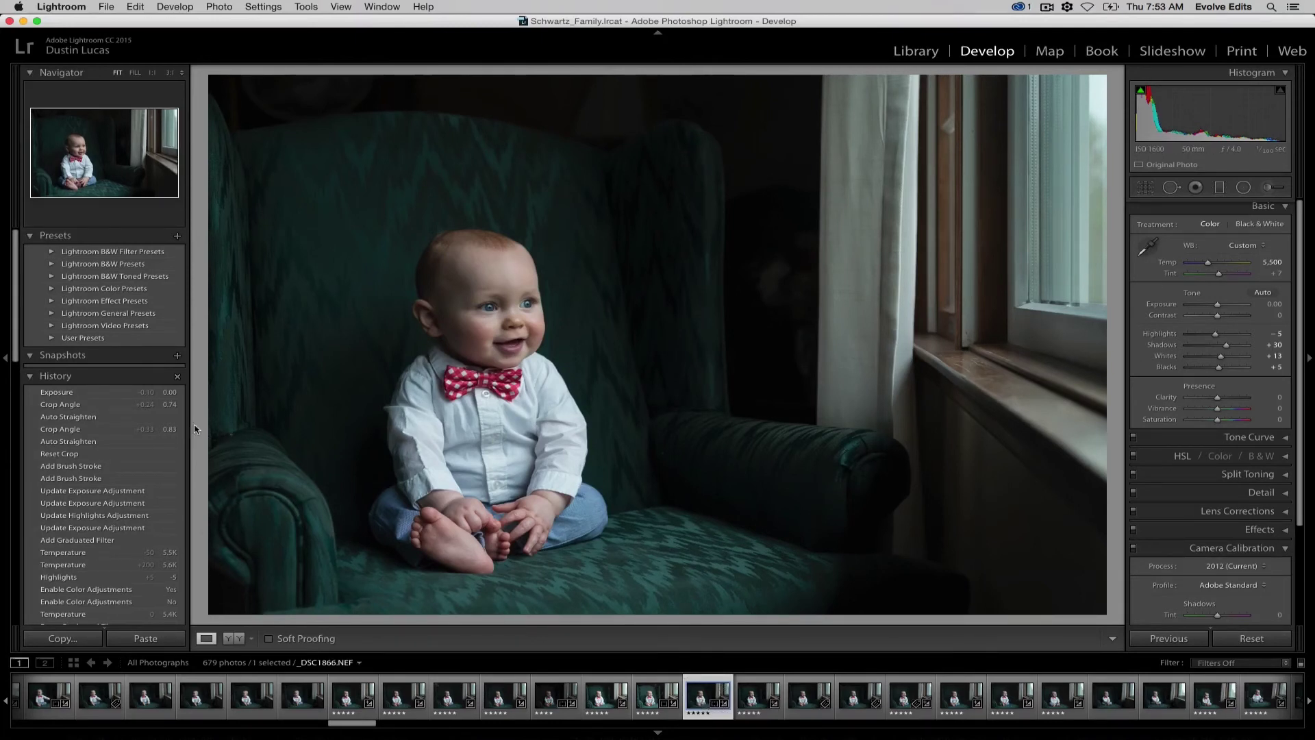
{"action": "key", "text": "f"}
{"action": "key", "text": "g"}
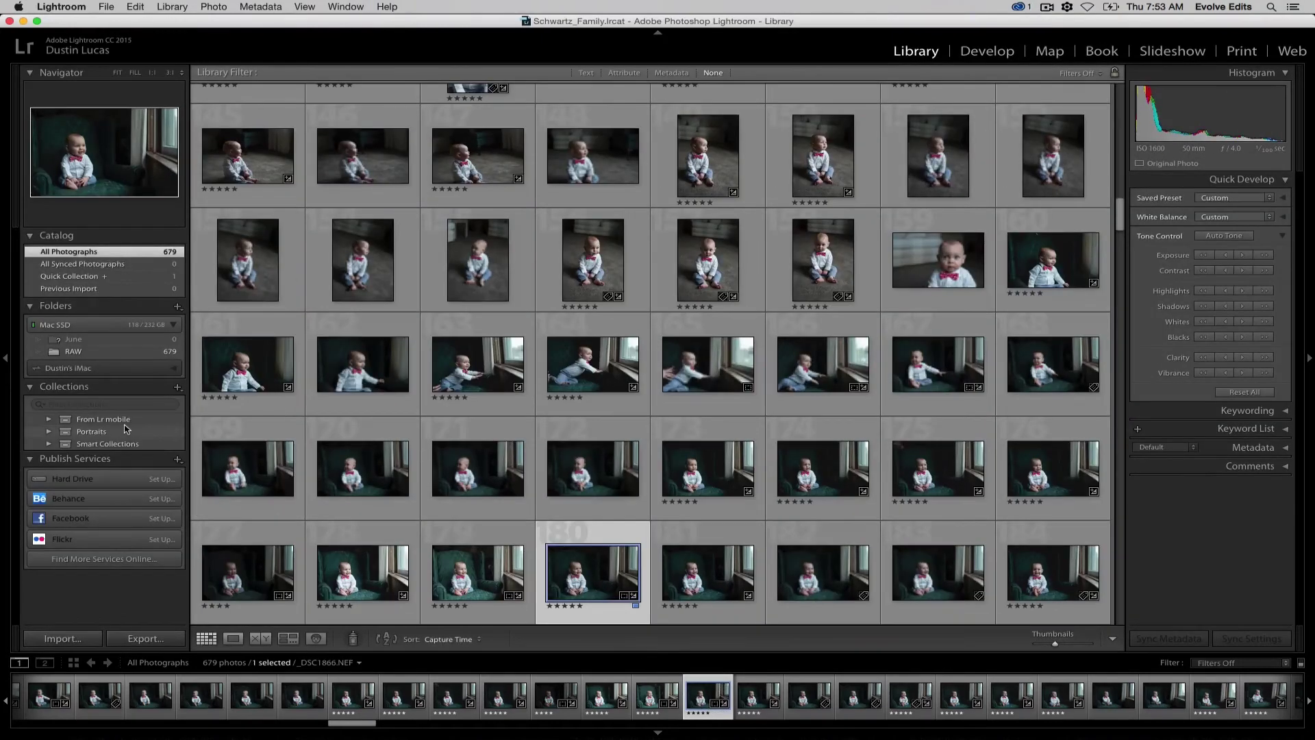
- Expand the From Lr mobile and Portraits sets, and add the twelve photos from grid number 180 to 191 to the Family collection
{"action": "left_click", "coordinate": [49, 419]}
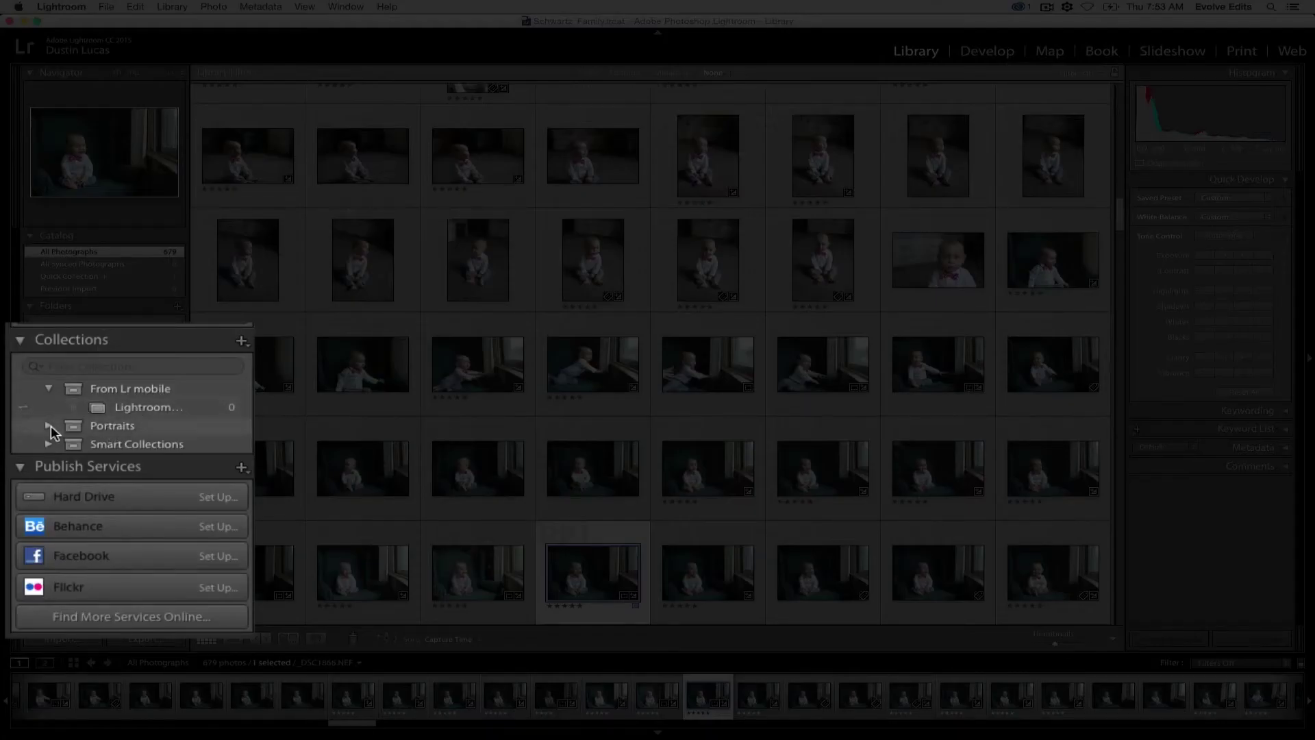
{"action": "left_click", "coordinate": [49, 426]}
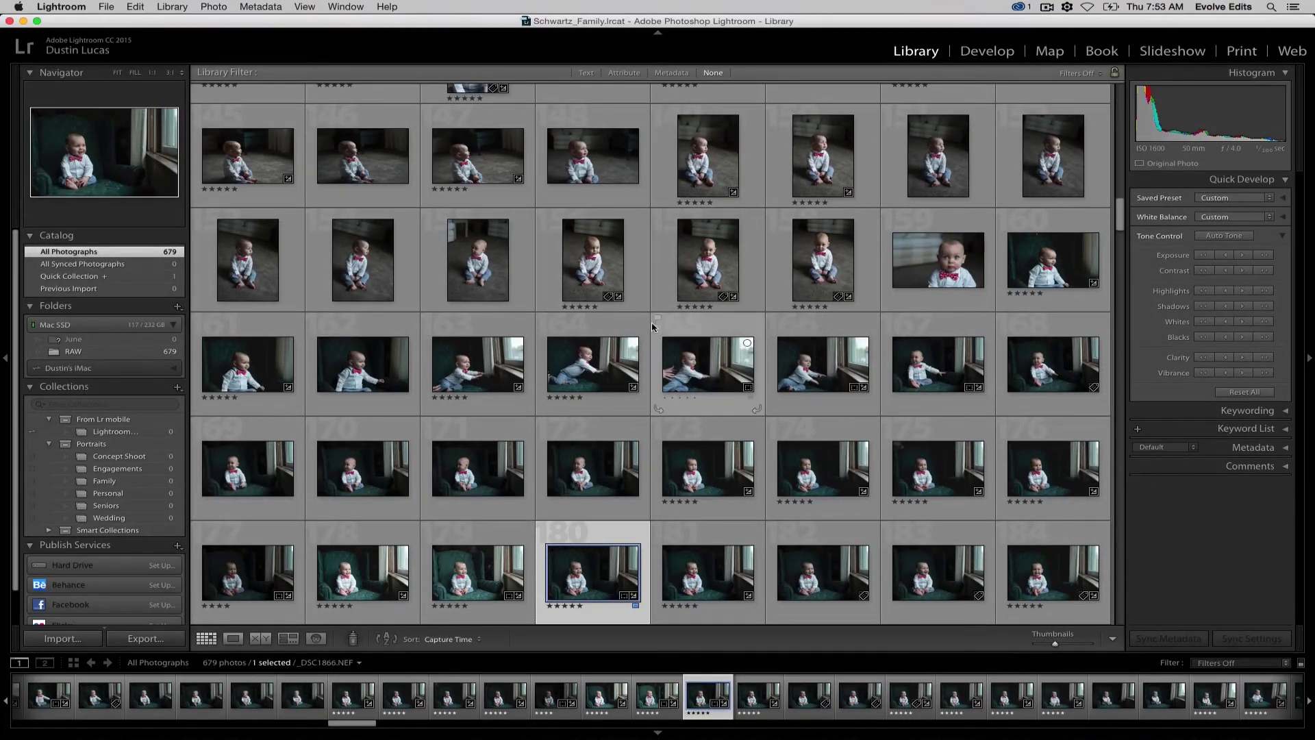
{"action": "scroll", "coordinate": [197, 355], "scroll_direction": "down", "scroll_amount": 1}
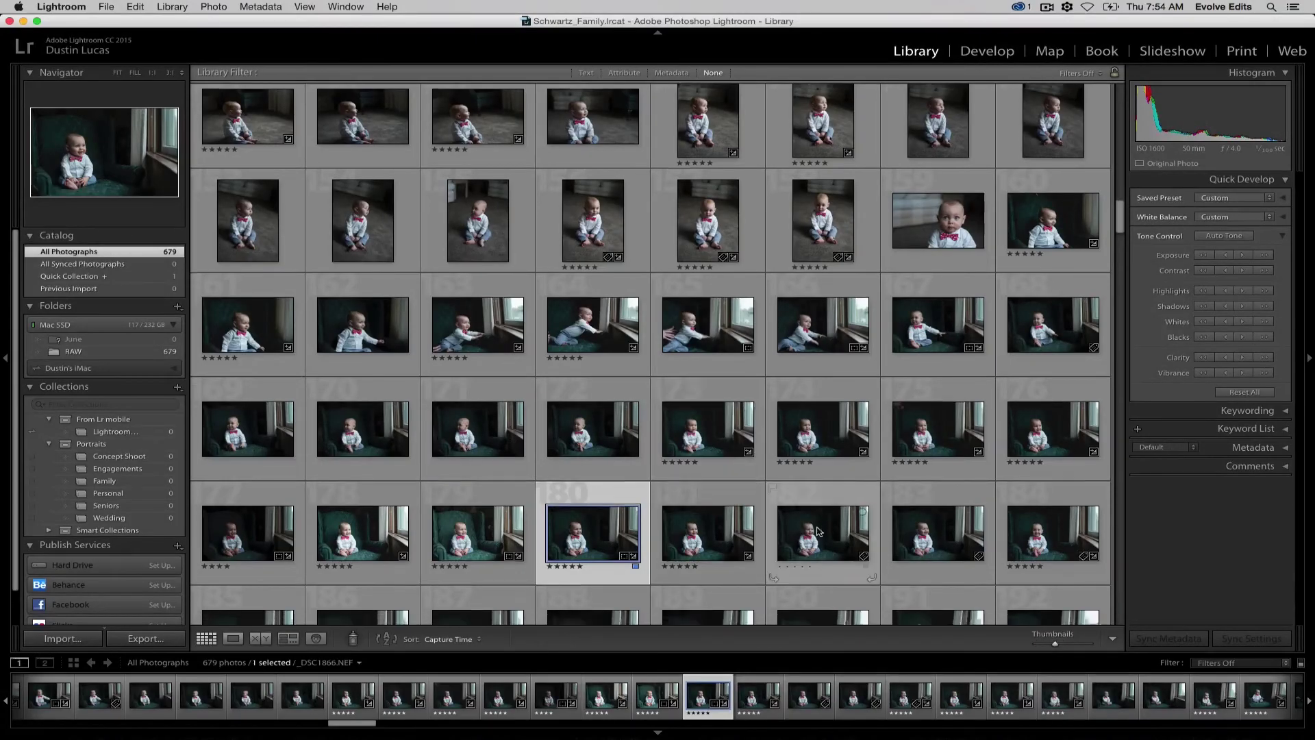
{"action": "scroll", "coordinate": [819, 531], "scroll_direction": "down", "scroll_amount": 2}
{"action": "left_click", "coordinate": [938, 529], "text": "shift"}
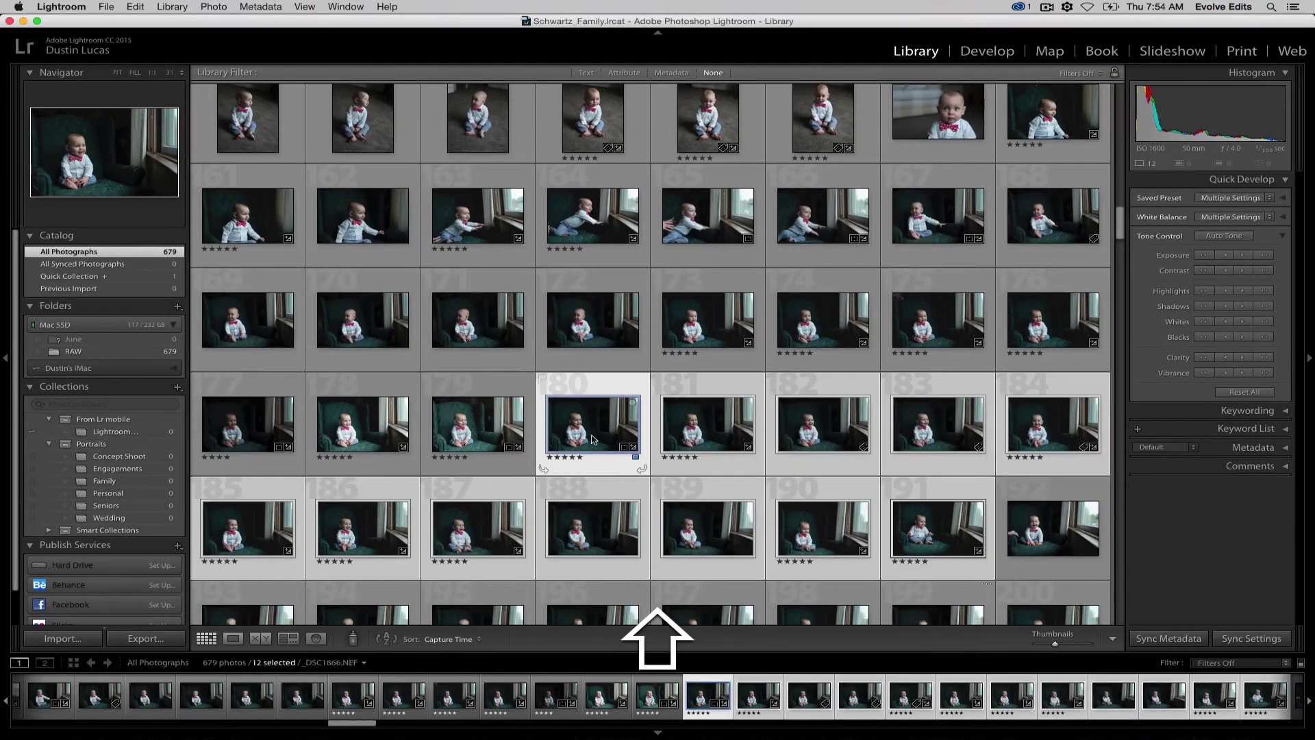
{"action": "left_click_drag", "start_coordinate": [593, 439], "coordinate": [109, 487]}
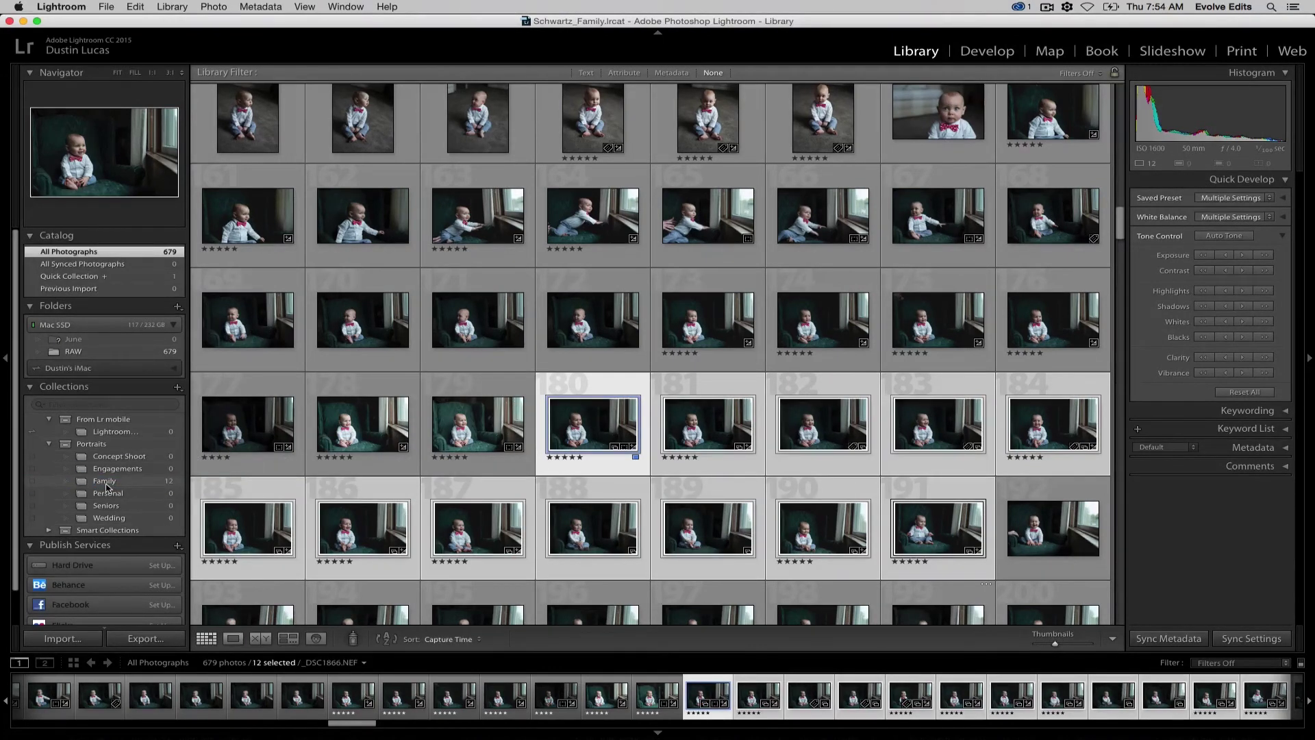
- Open the Family collection and turn on its Lightroom mobile sync, cancelling the request to stop syncing
{"action": "left_click", "coordinate": [104, 480]}
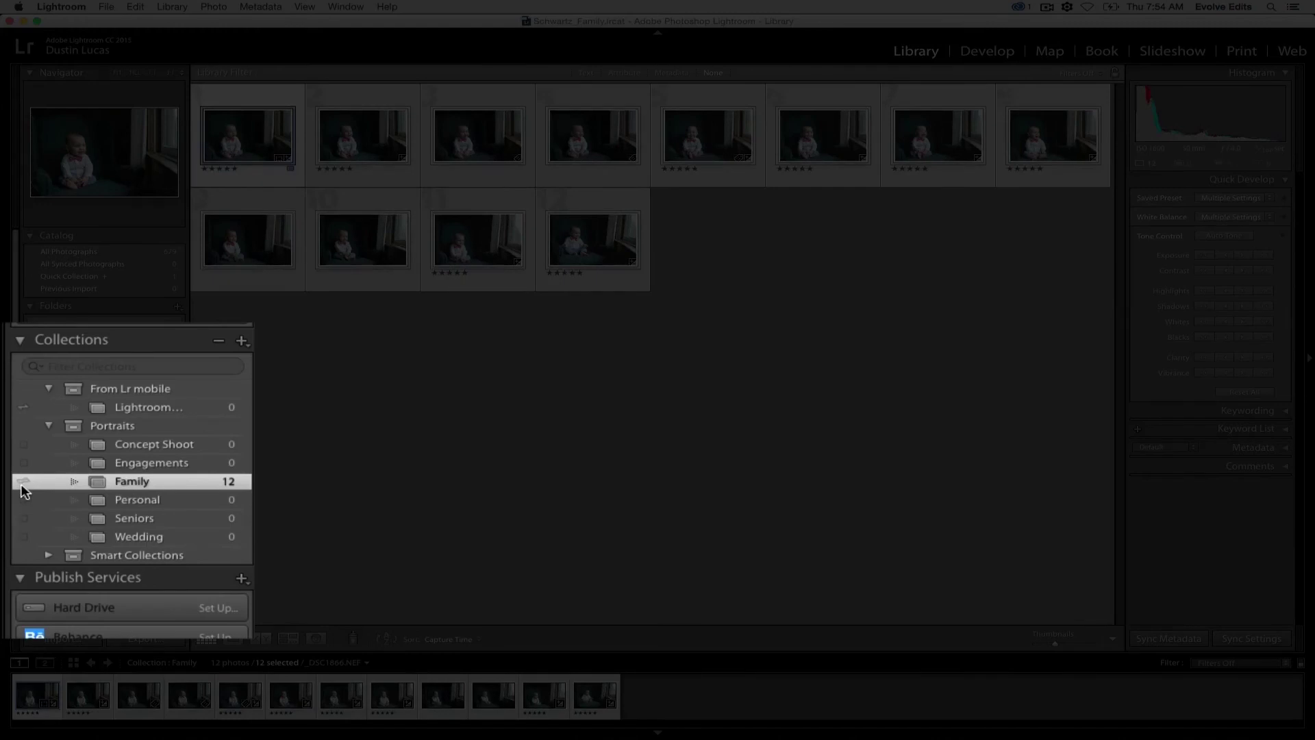
{"action": "left_click", "coordinate": [22, 481]}
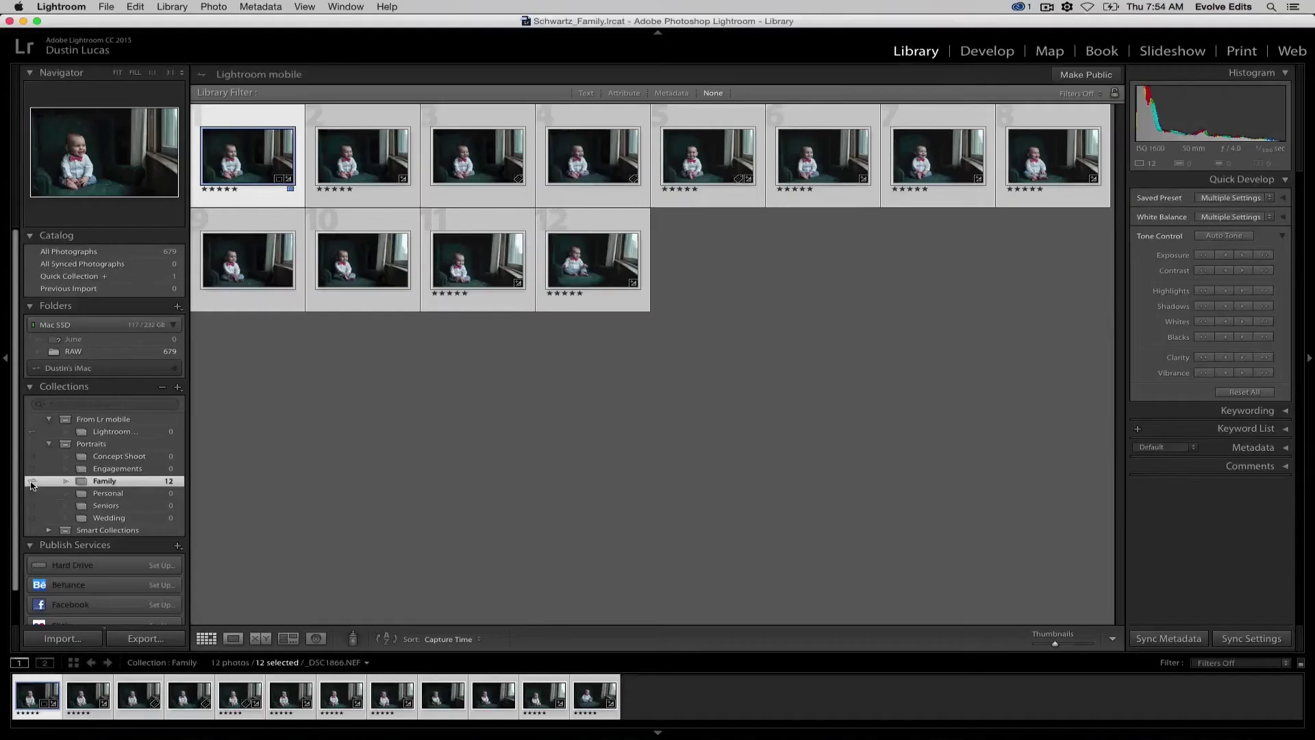
{"action": "left_click", "coordinate": [30, 483]}
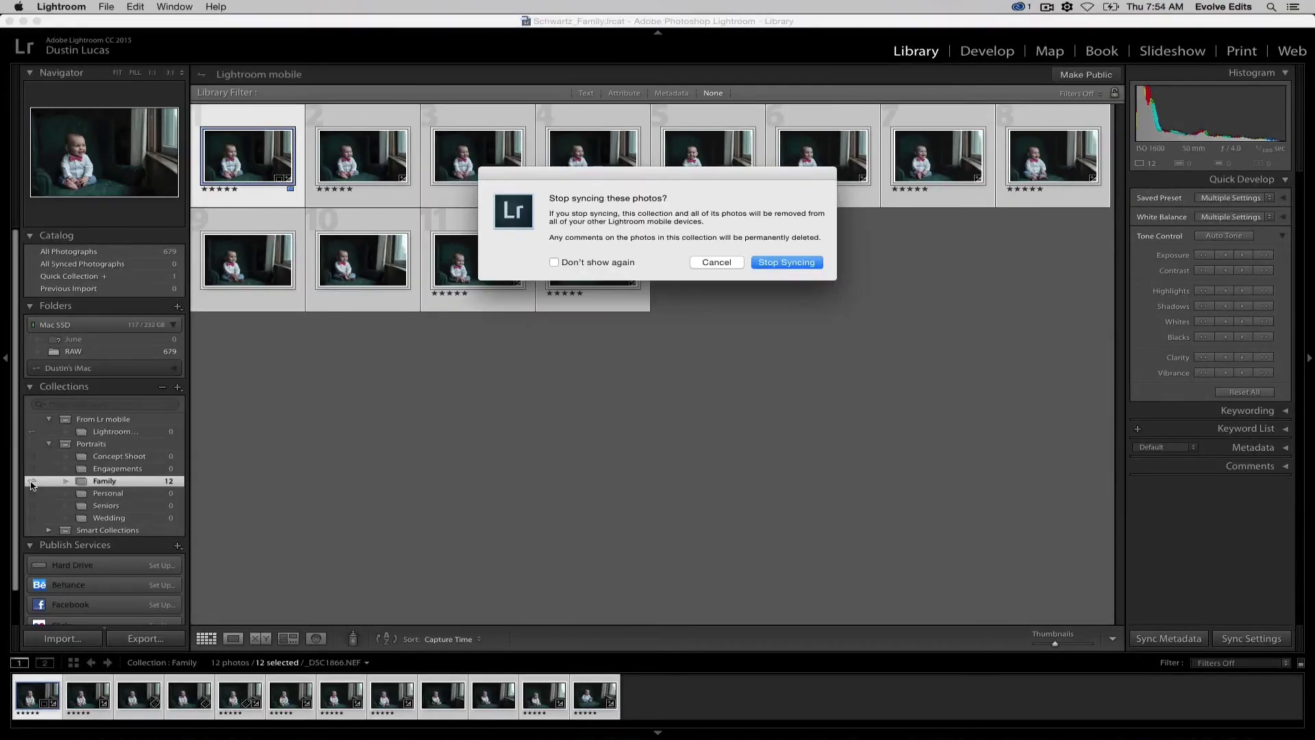
{"action": "left_click", "coordinate": [730, 265]}
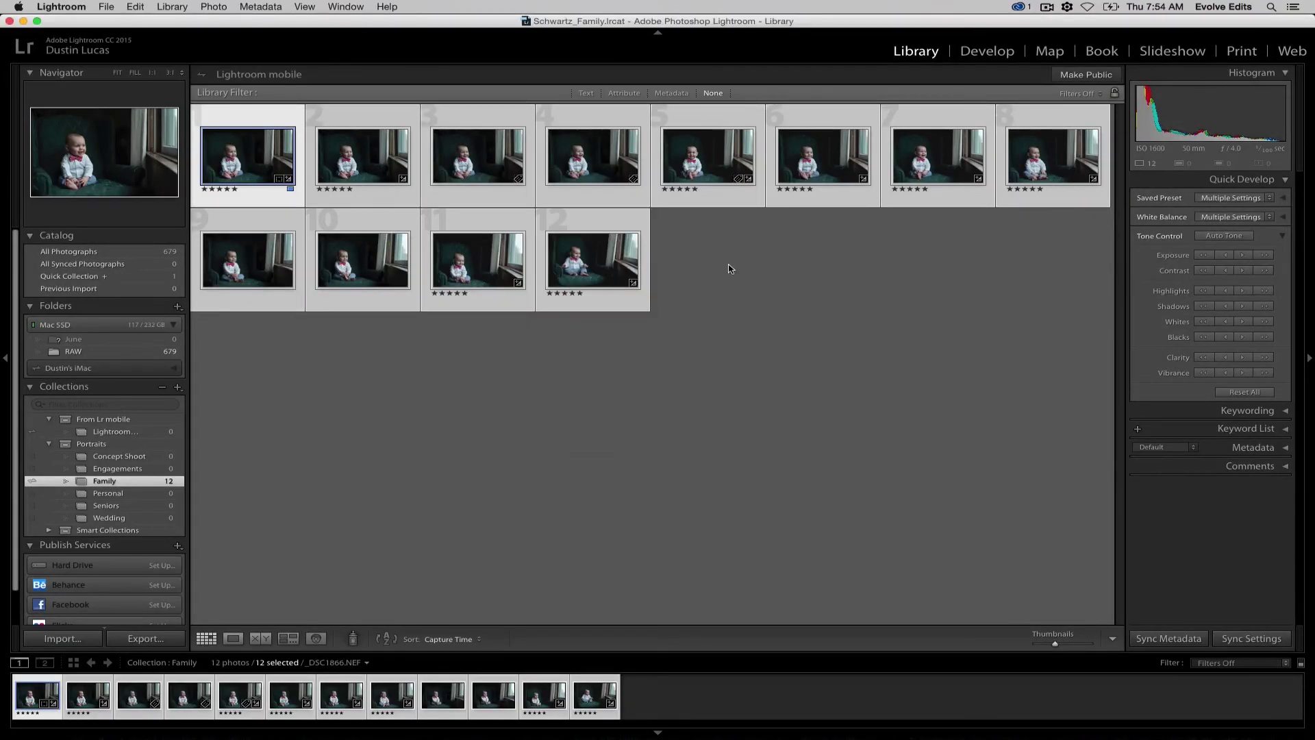
- Make the synced Family collection public and check its Lightroom mobile sync and link options
{"action": "left_click", "coordinate": [1074, 80]}
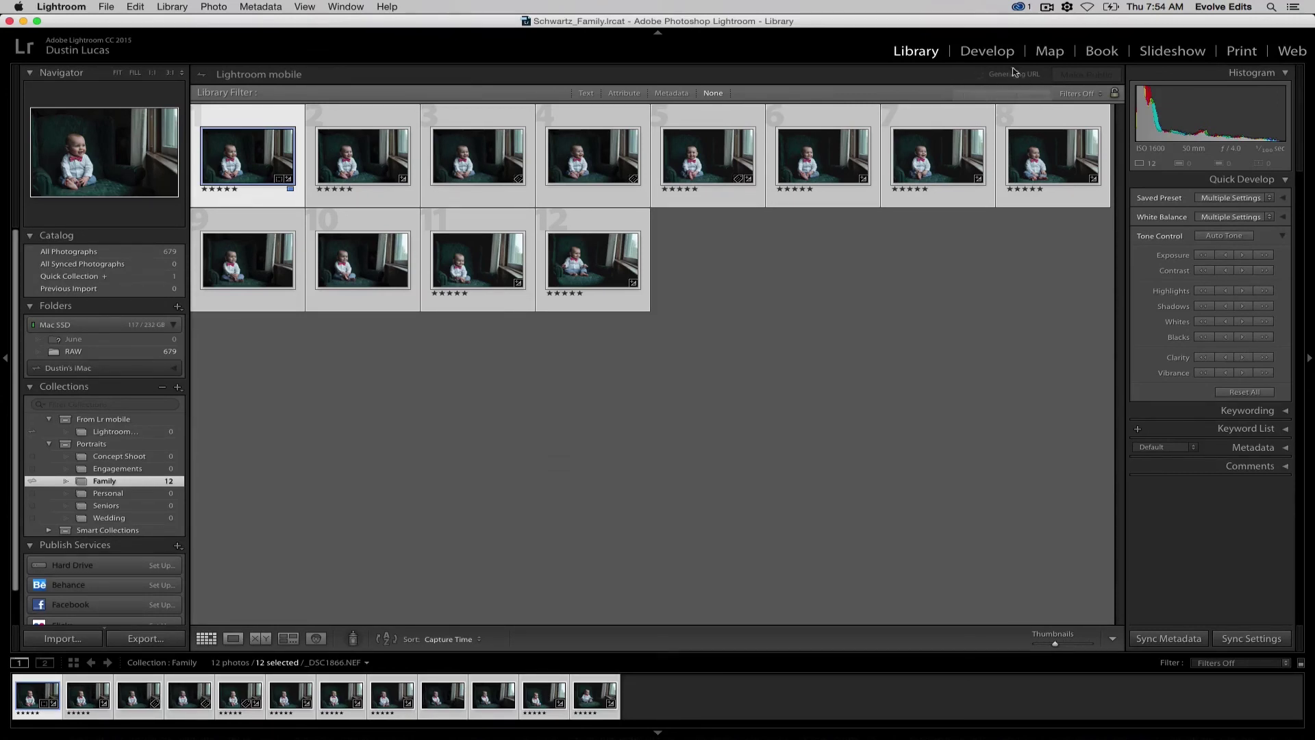
{"action": "right_click", "coordinate": [30, 485]}
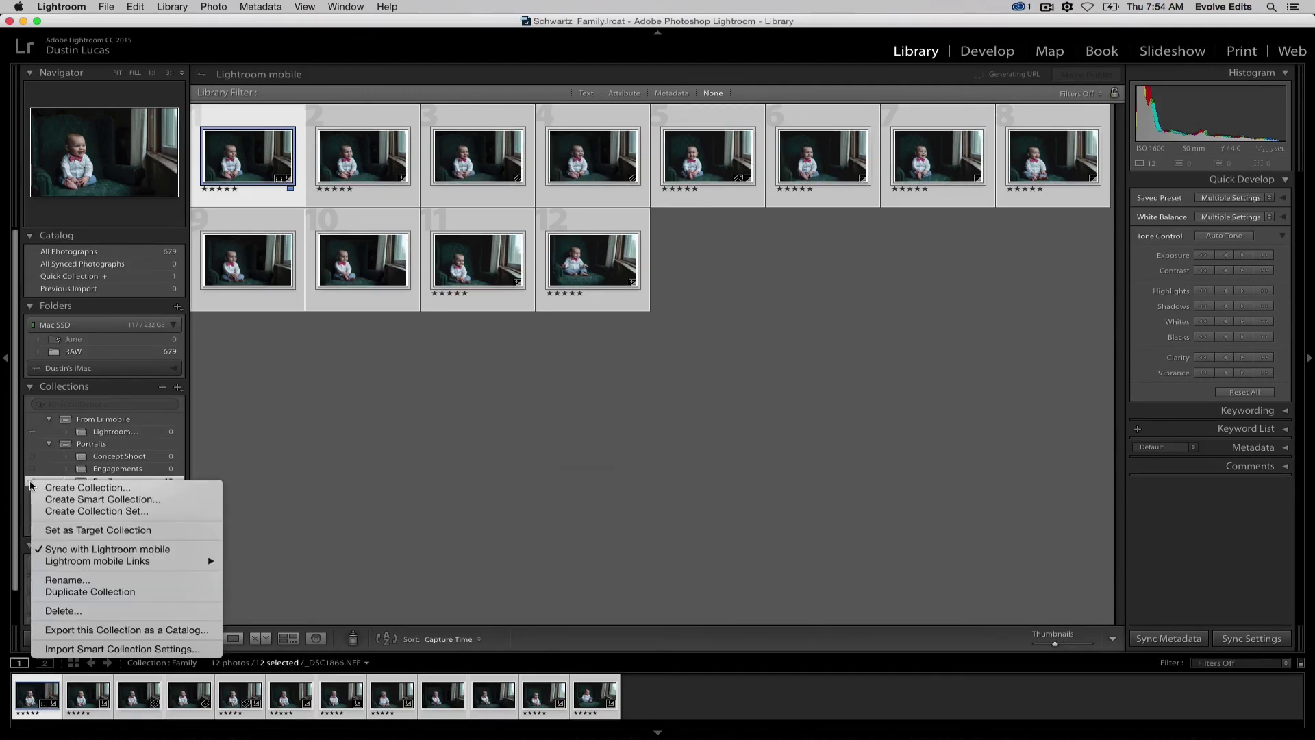
{"action": "key", "text": "Escape"}
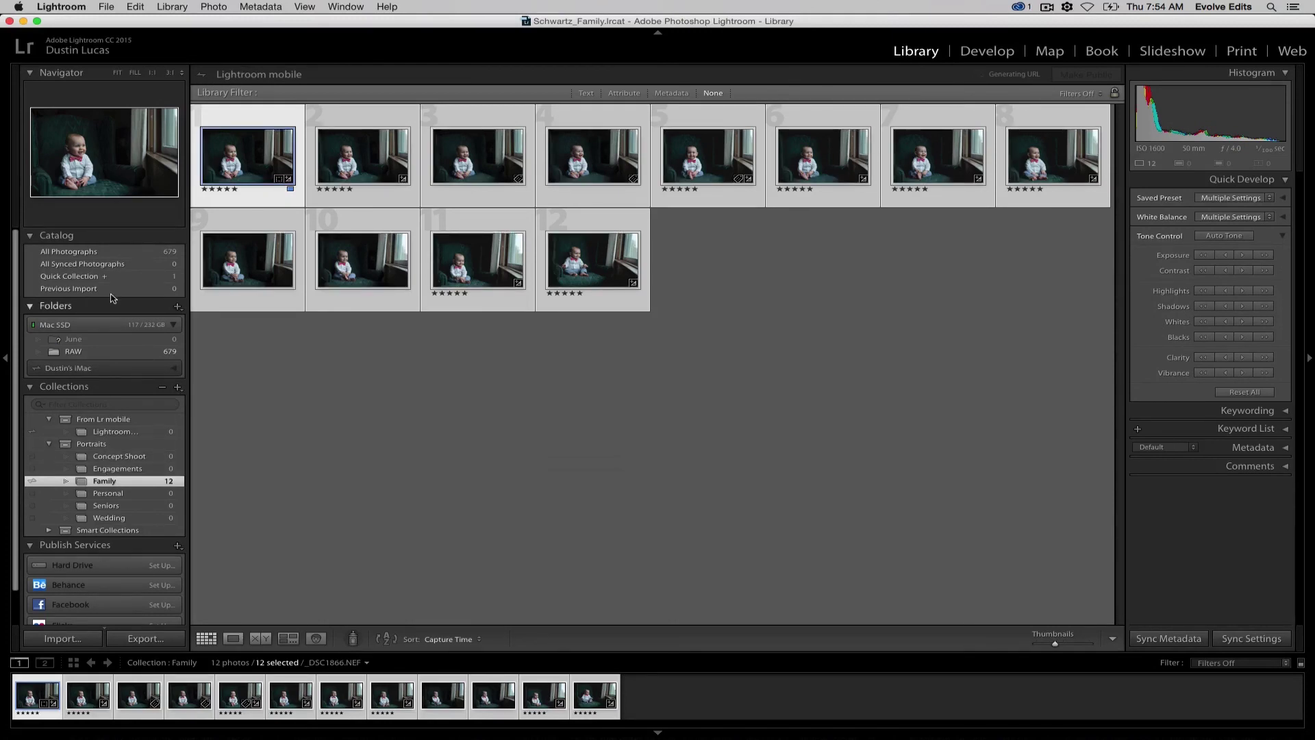
- Show the RAW folder and filter it to photos rated five stars and higher
{"action": "left_click", "coordinate": [113, 356]}
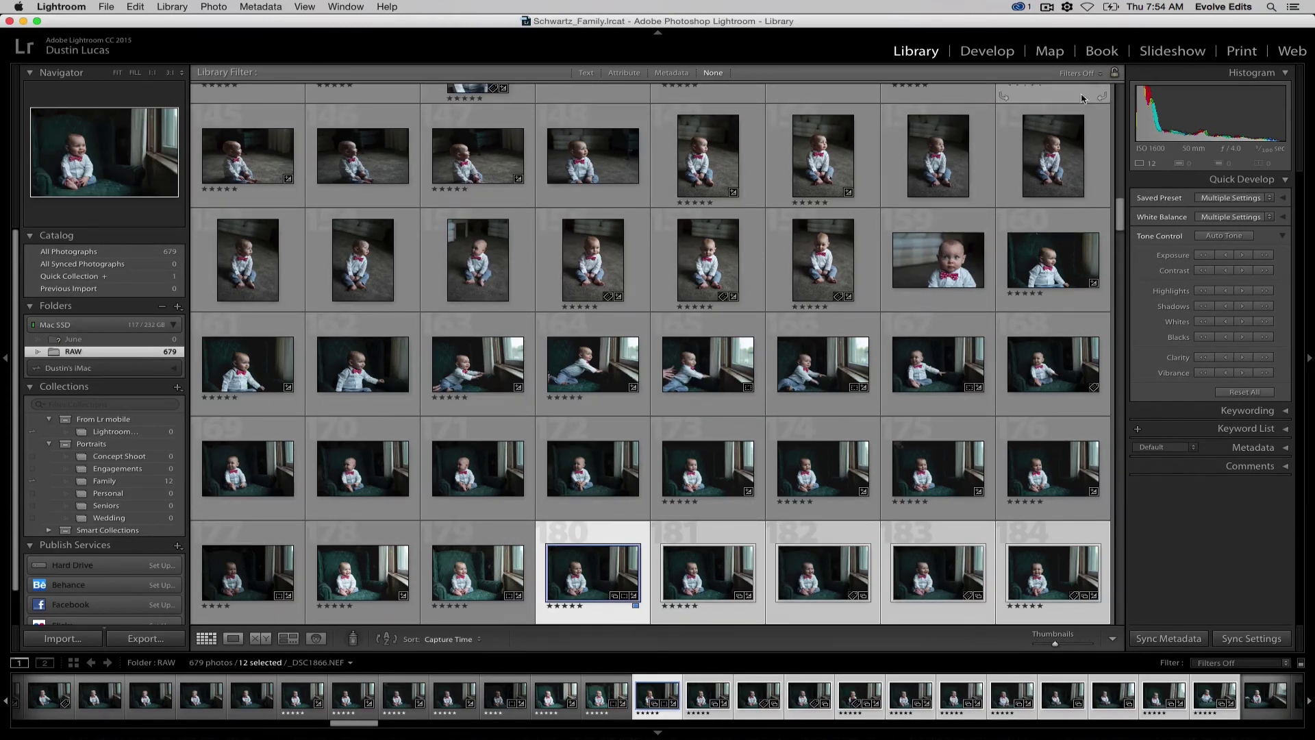
{"action": "left_click", "coordinate": [1078, 73]}
{"action": "left_click", "coordinate": [1073, 98]}
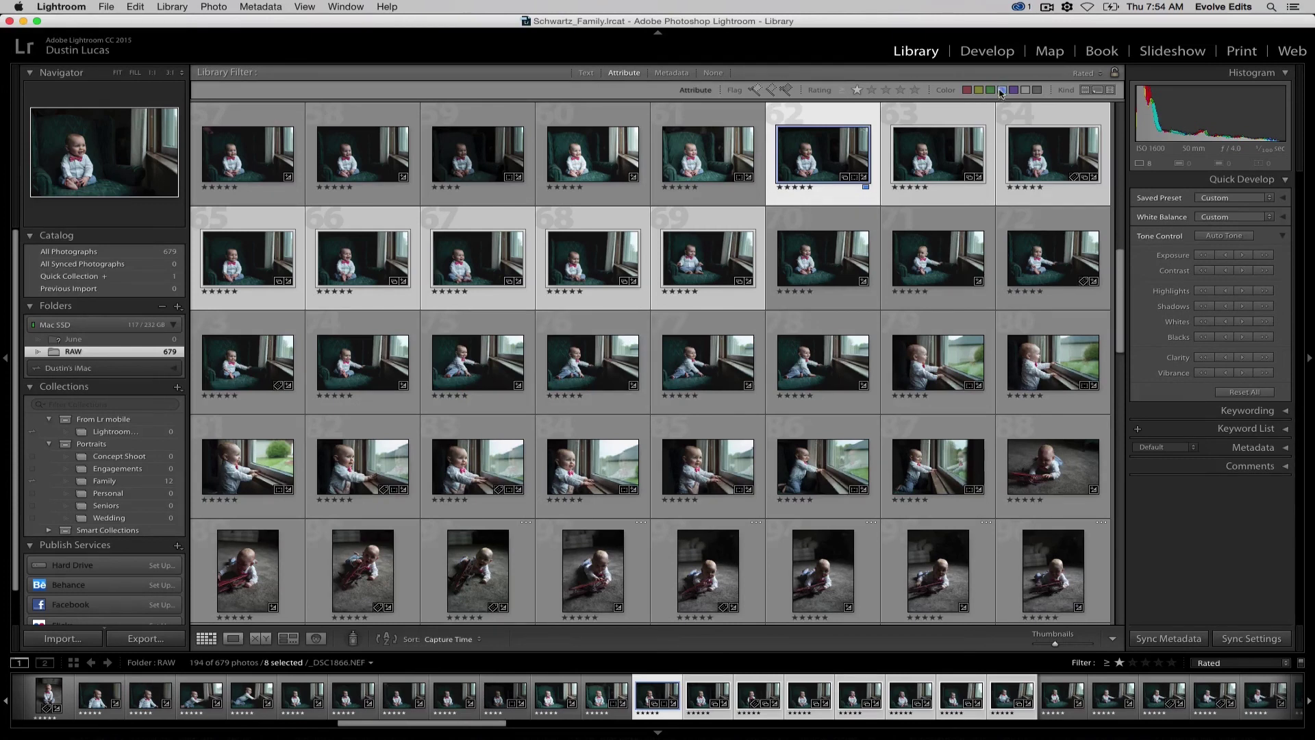
{"action": "left_click", "coordinate": [911, 91]}
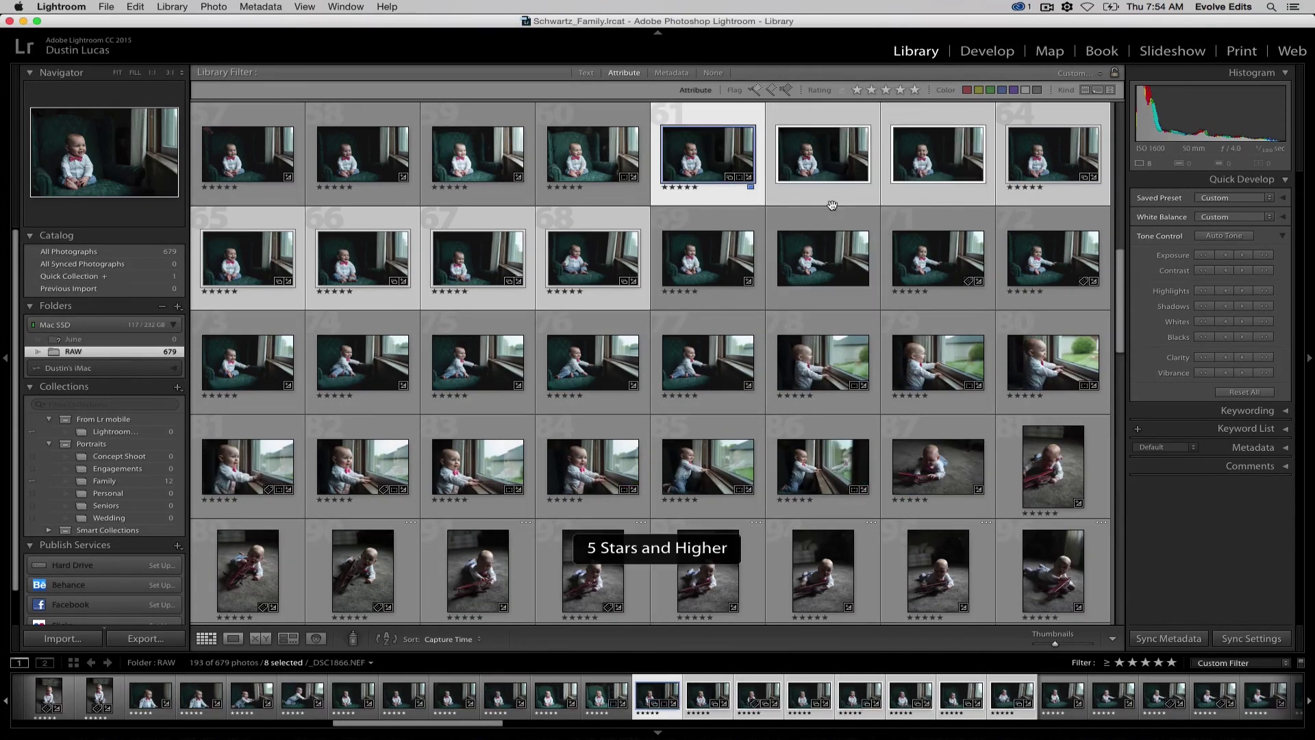